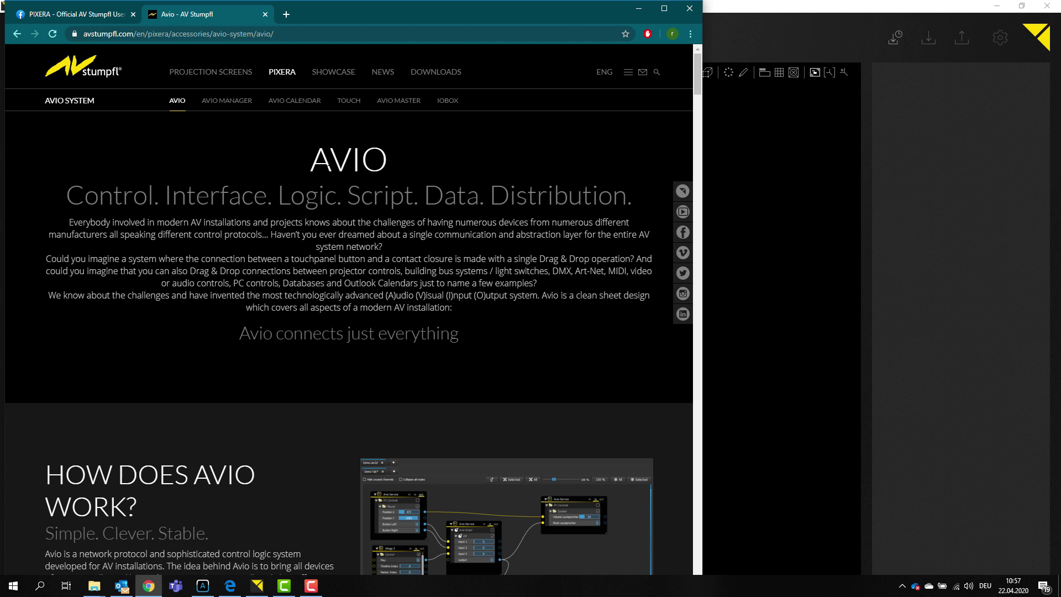
# - Scroll down the current web page and middle-click a link on it
pyautogui.moveTo(280, 71)
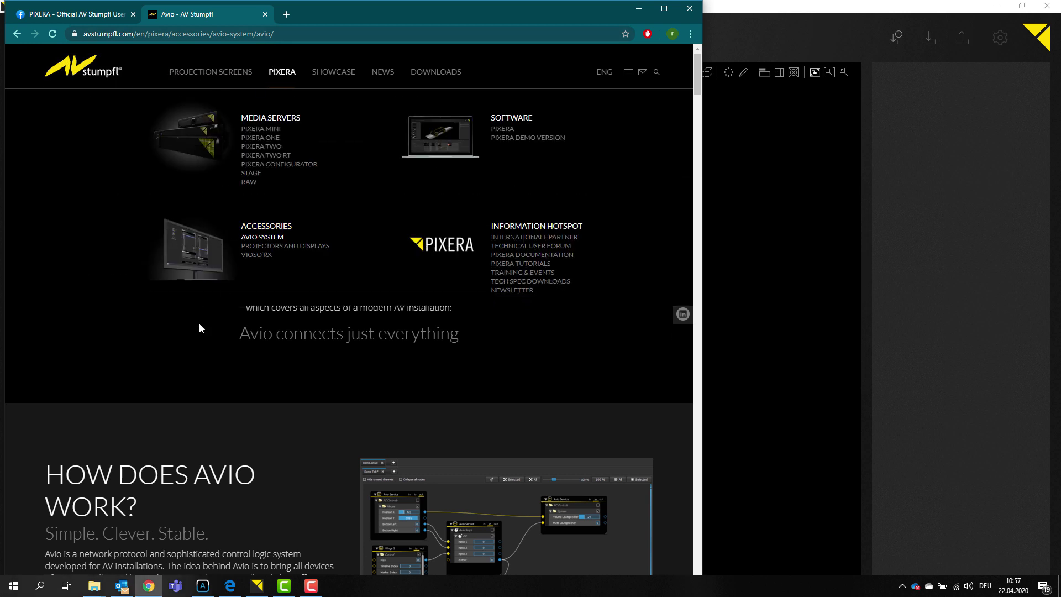
pyautogui.scroll(-5, 251, 283)
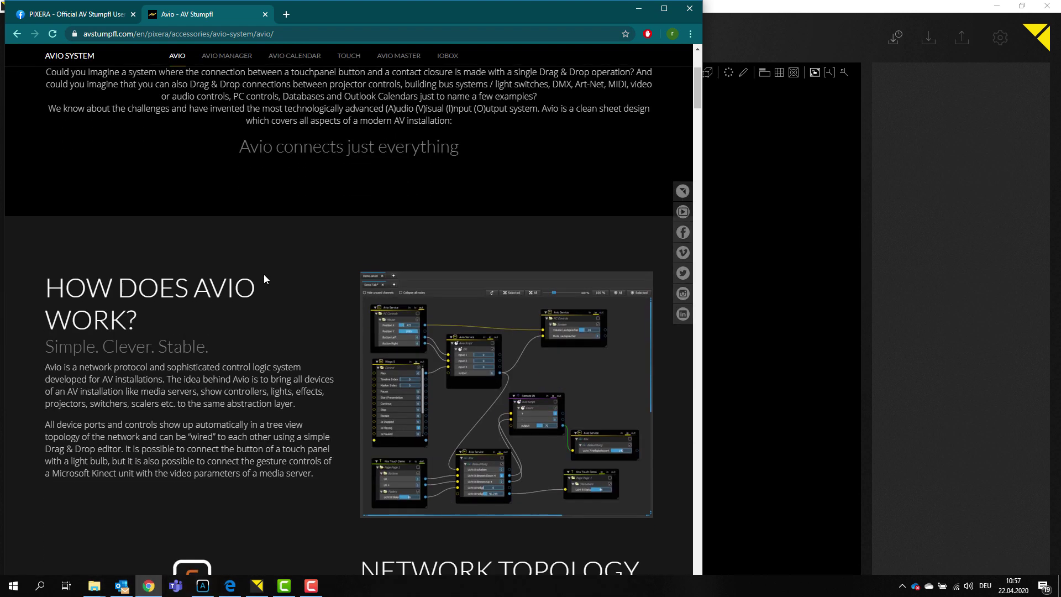
pyautogui.scroll(-4, 278, 261)
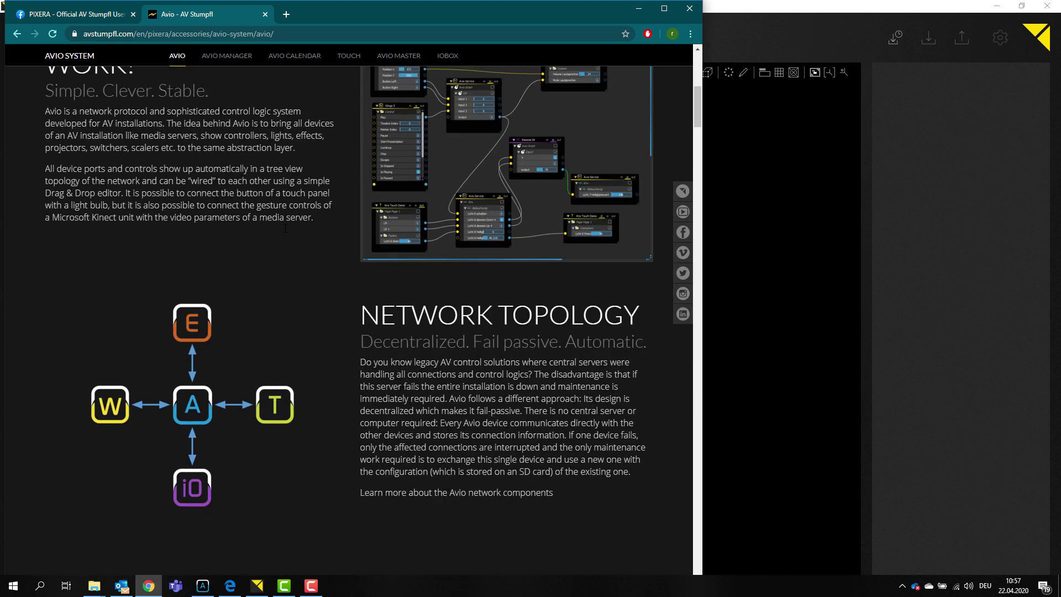
pyautogui.scroll(3, 285, 232)
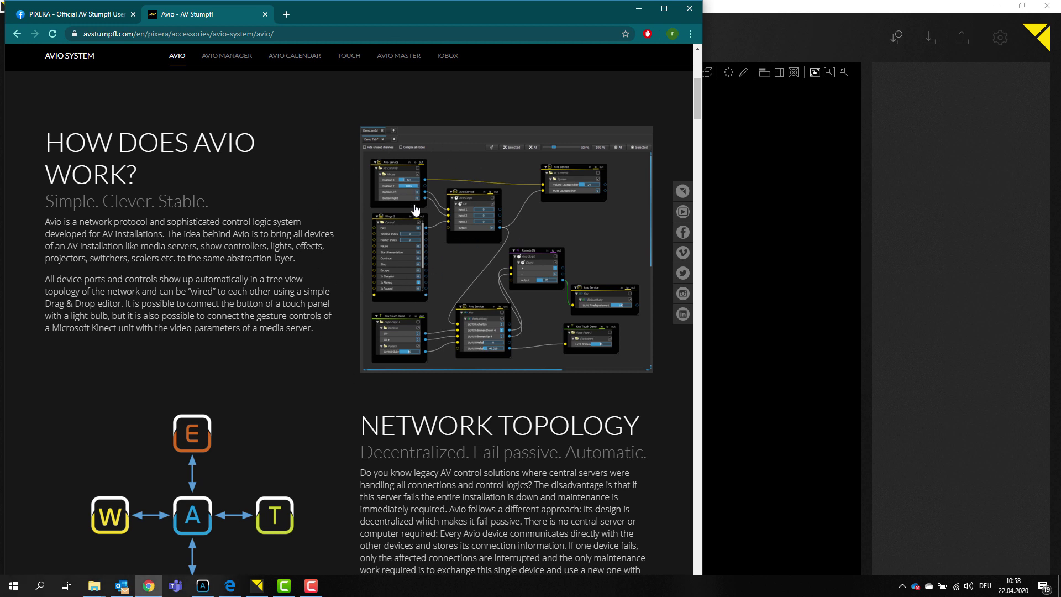
pyautogui.scroll(-3, 310, 239)
pyautogui.scroll(-10, 310, 239)
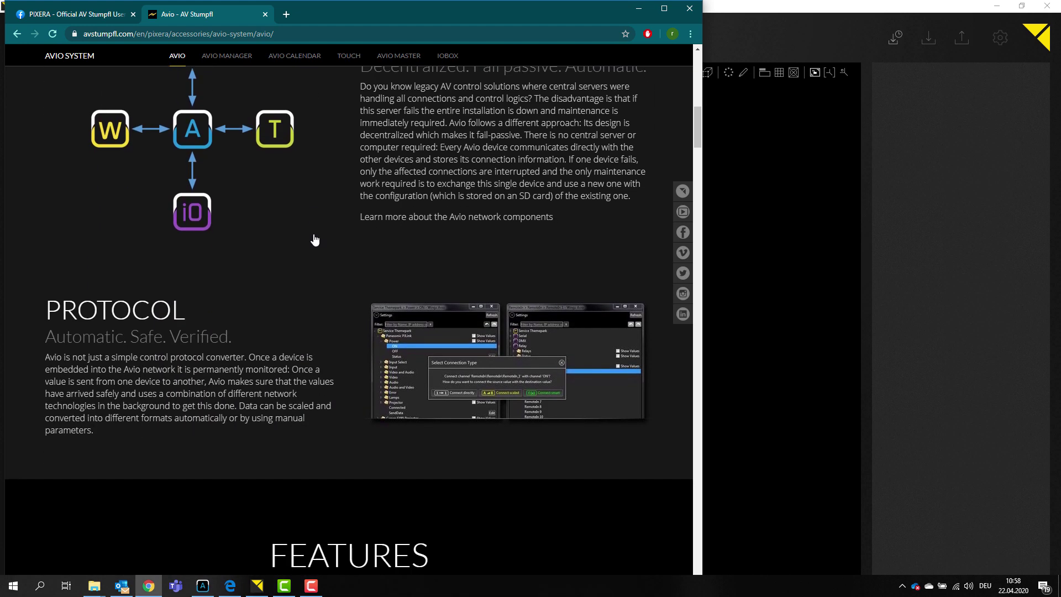
pyautogui.scroll(-7, 316, 237)
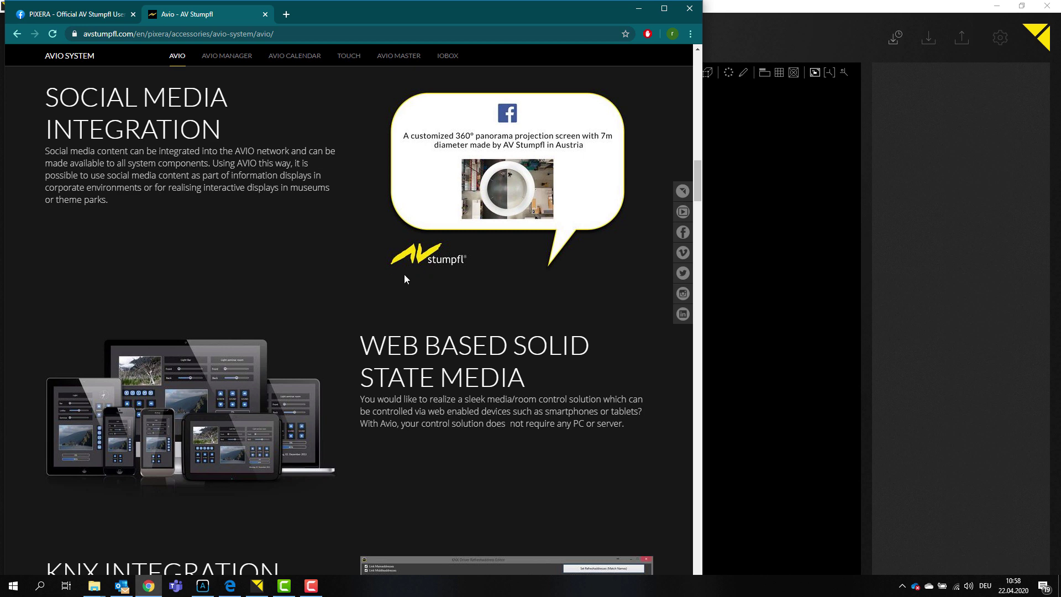
pyautogui.scroll(-3, 403, 274)
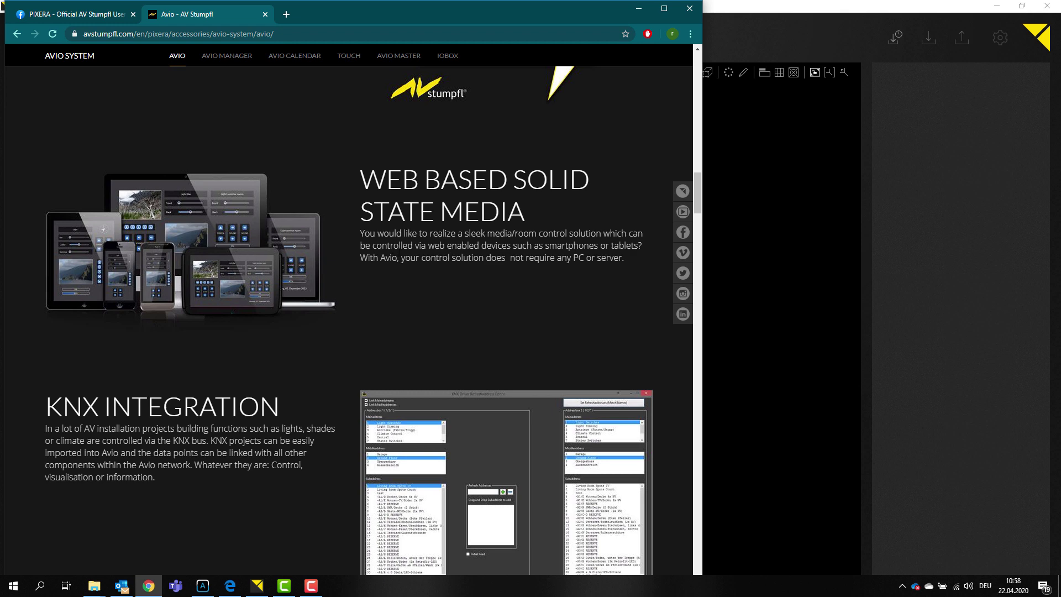
pyautogui.scroll(-7, 399, 246)
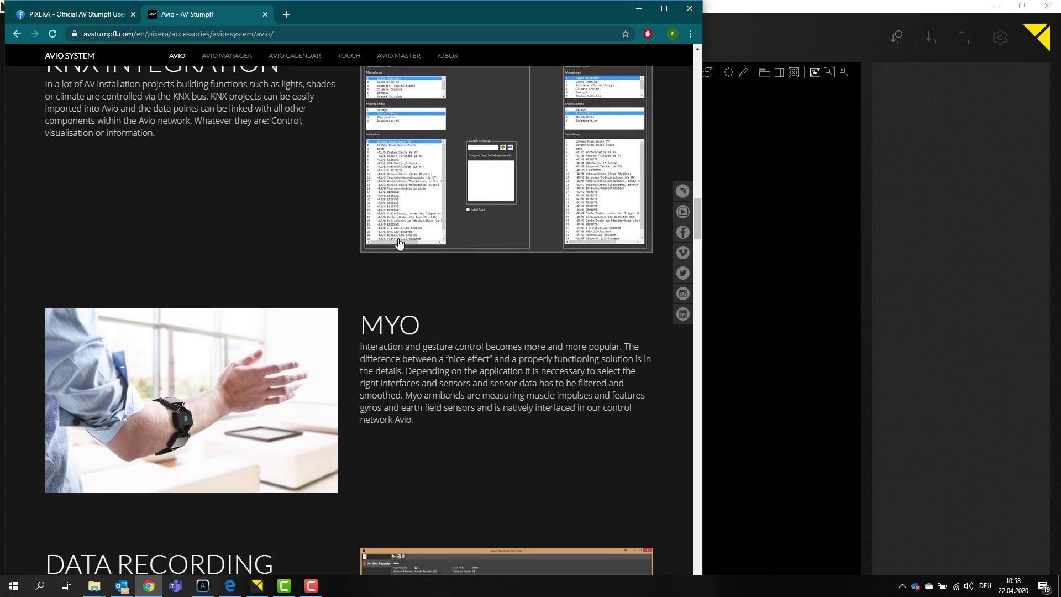
pyautogui.scroll(-4, 399, 244)
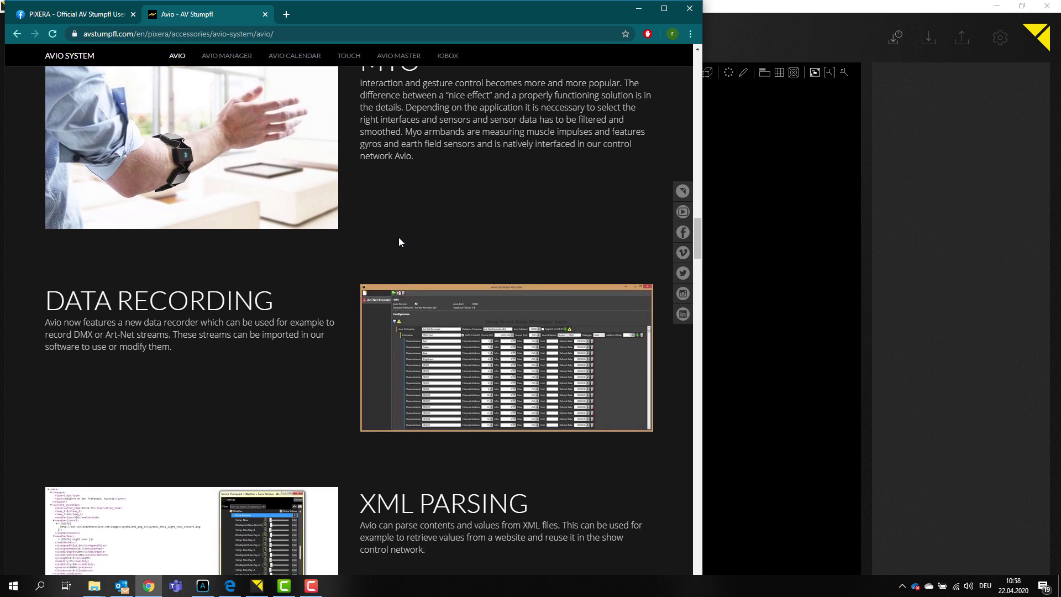
pyautogui.middleClick(402, 242)
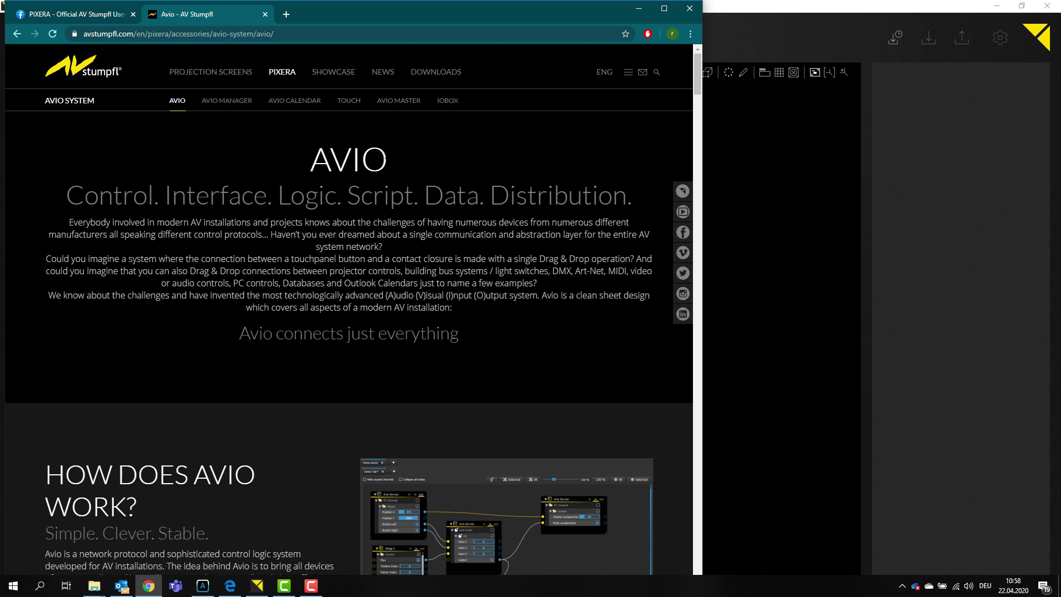
# - Check the files list of the PIXERA Facebook user group, then minimize Chrome
pyautogui.click(66, 18)
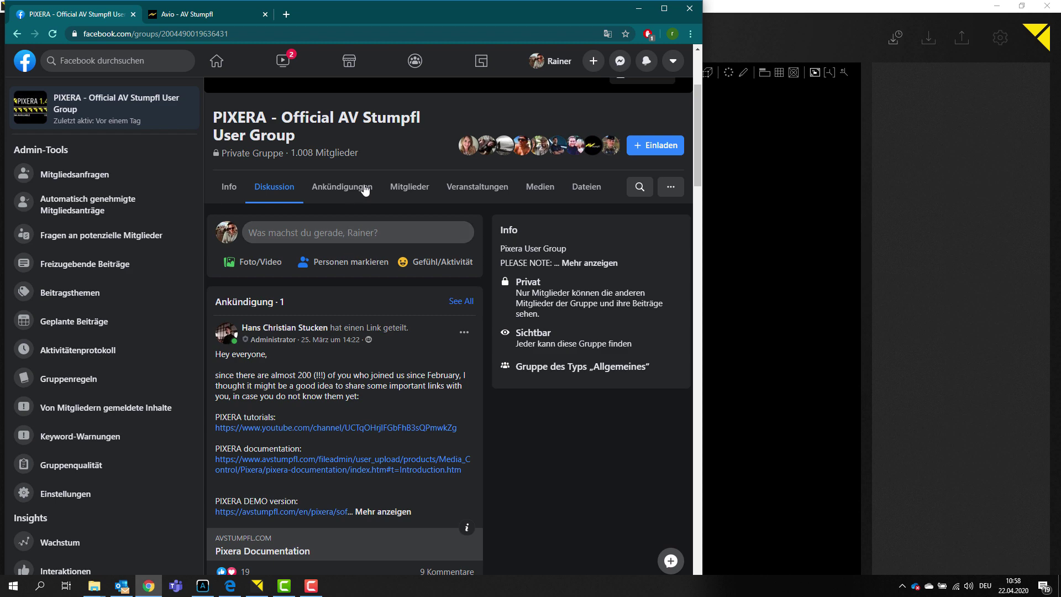
pyautogui.click(586, 188)
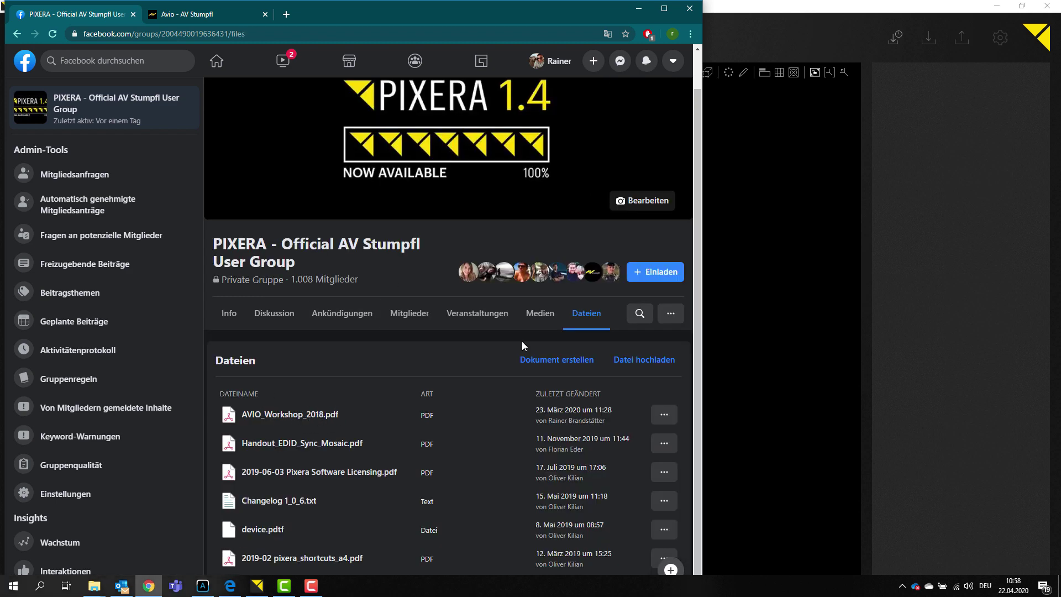
pyautogui.click(638, 8)
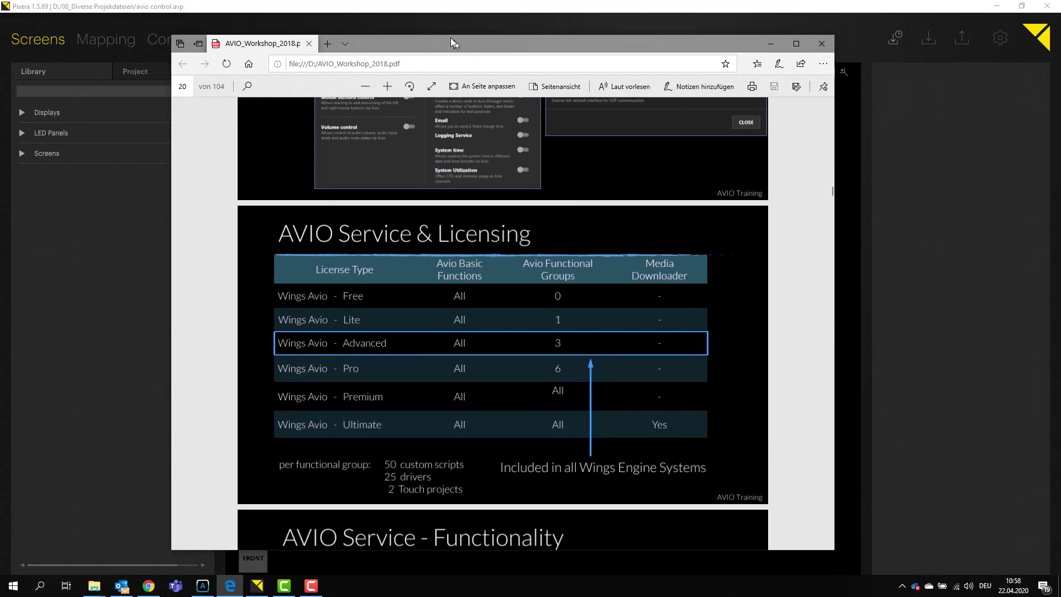
# - Review the AVIO_Workshop_2018.pdf Service & Licensing slides (pages 13–21), ending on page 22
pyautogui.moveTo(453, 43); pyautogui.dragTo(453, 42)
pyautogui.scroll(20, 428, 267)
pyautogui.scroll(-20, 518, 256)
pyautogui.scroll(-2, 509, 246)
pyautogui.scroll(2, 509, 246)
pyautogui.scroll(-1, 497, 247)
pyautogui.scroll(3, 479, 248)
pyautogui.scroll(-1, 497, 365)
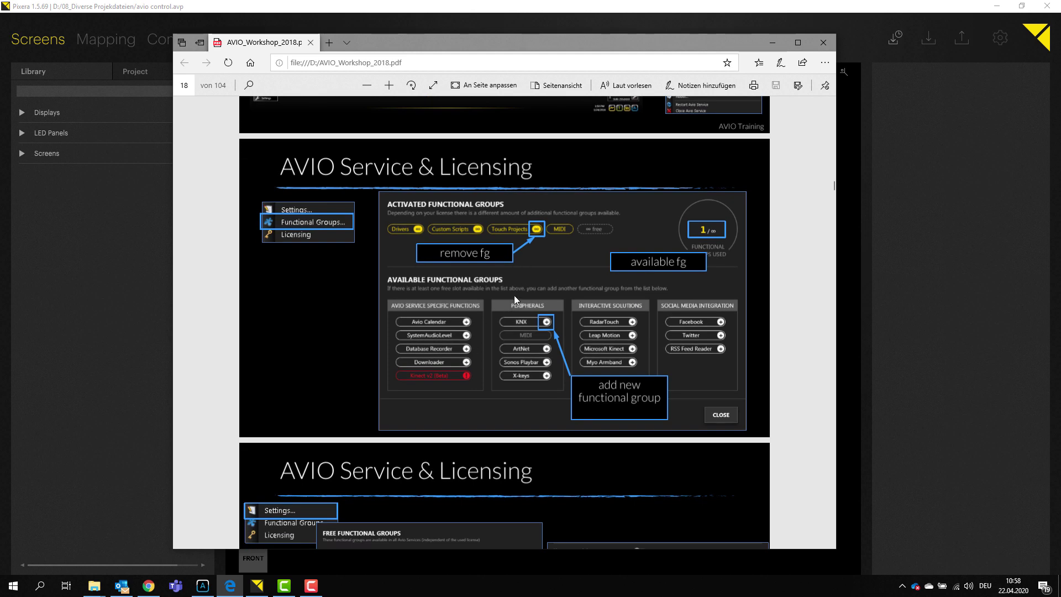
pyautogui.scroll(-15, 514, 294)
pyautogui.scroll(2, 541, 279)
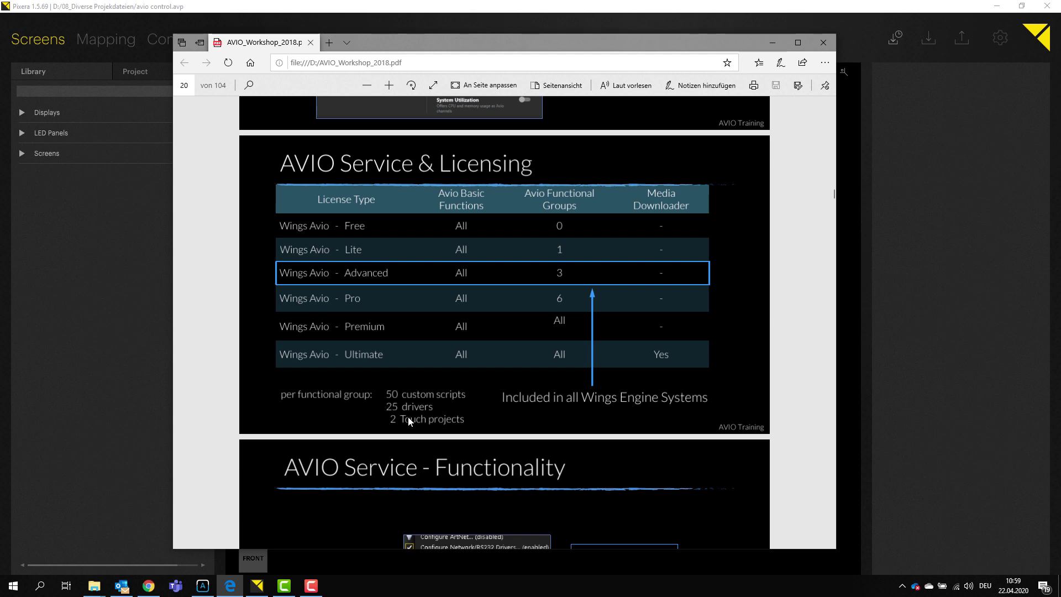
pyautogui.scroll(10, 452, 391)
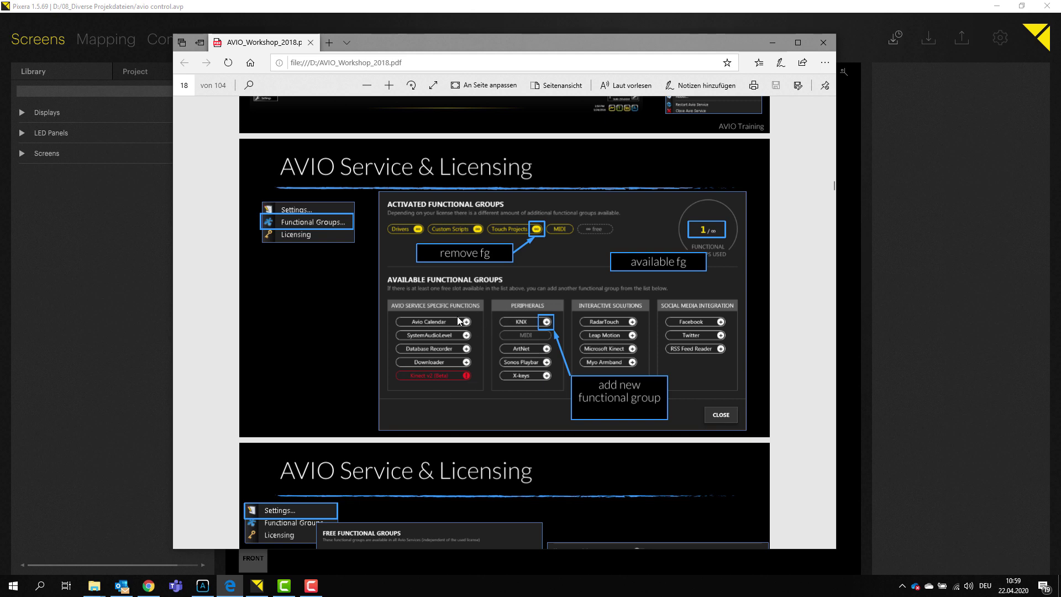
pyautogui.scroll(-15, 596, 353)
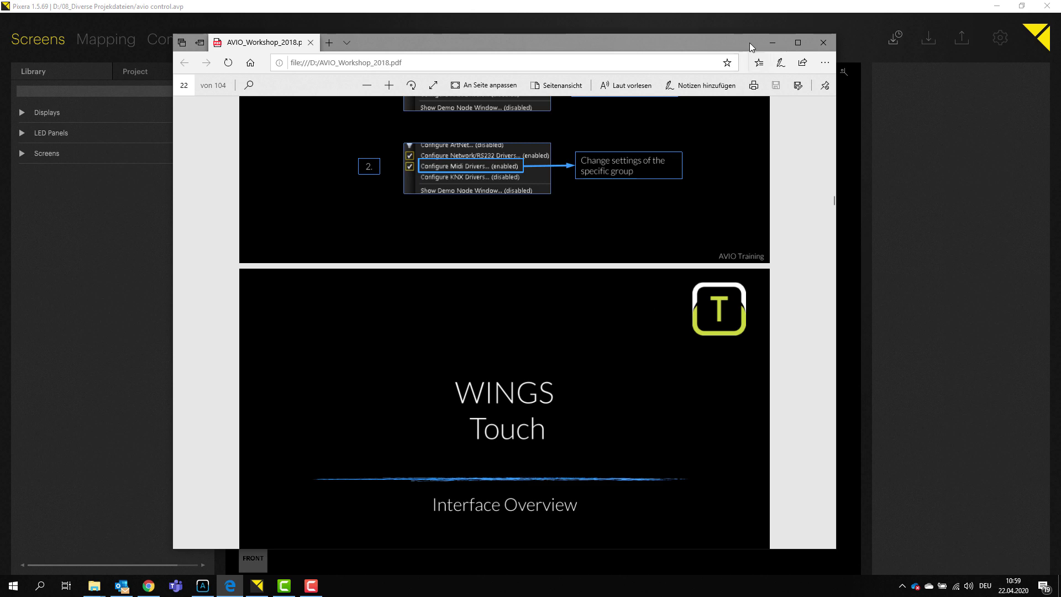
# - Set the PDF aside and open the AV Stumpfl downloads page from Chrome's Avio tab
pyautogui.click(772, 42)
pyautogui.click(149, 585)
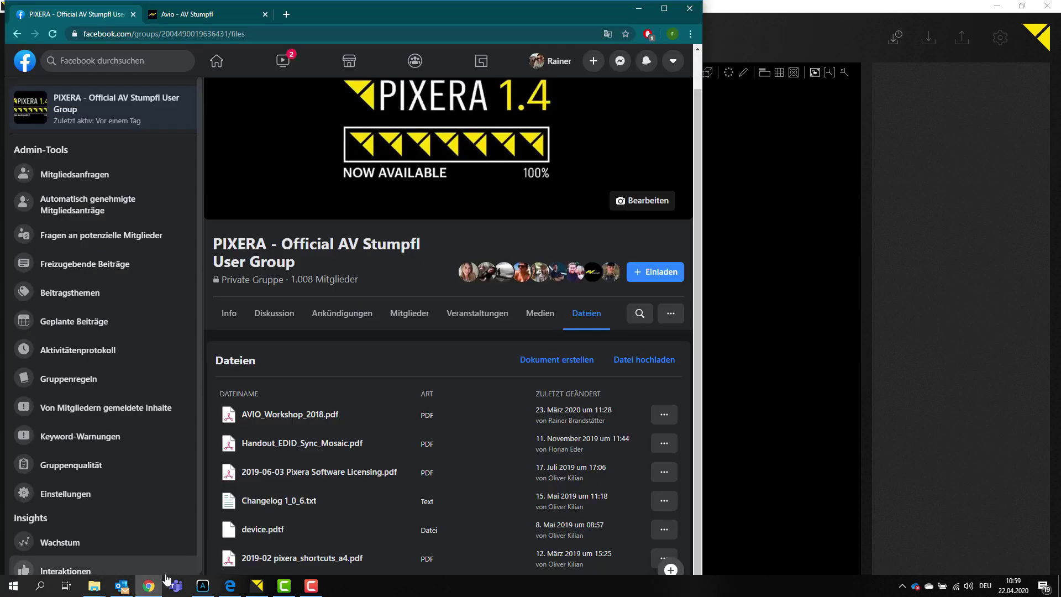
pyautogui.click(188, 13)
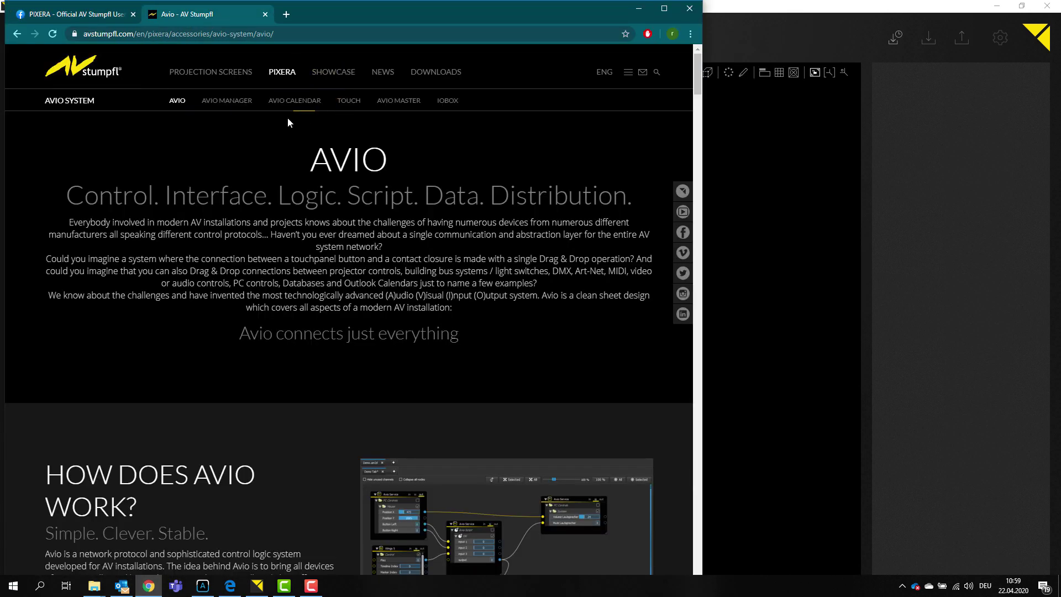
pyautogui.click(430, 73)
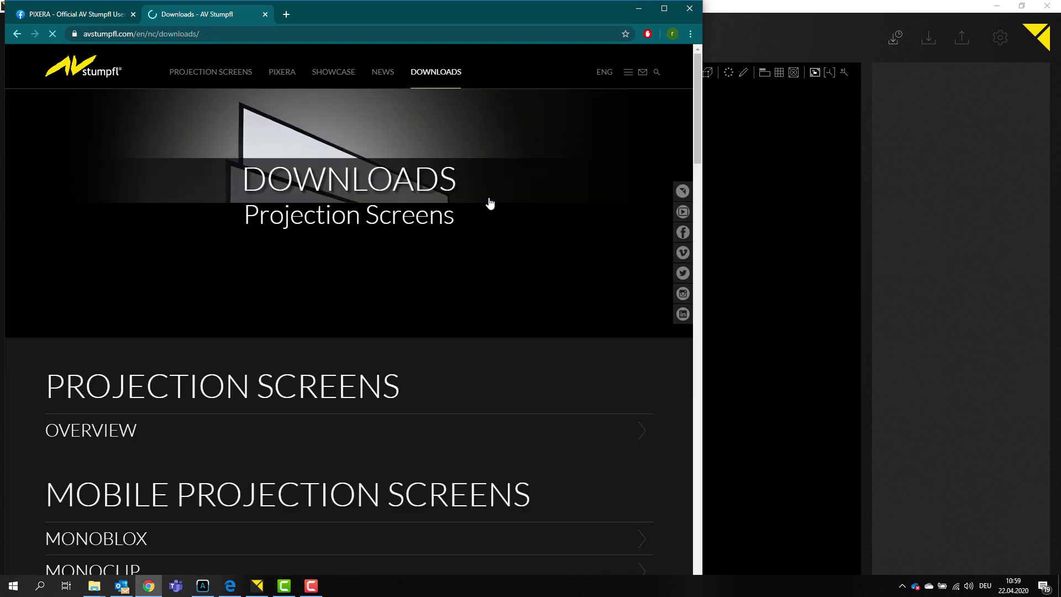
# - Expand the WINGS RX download files and go to the PIXERA downloads page
pyautogui.scroll(-8, 387, 268)
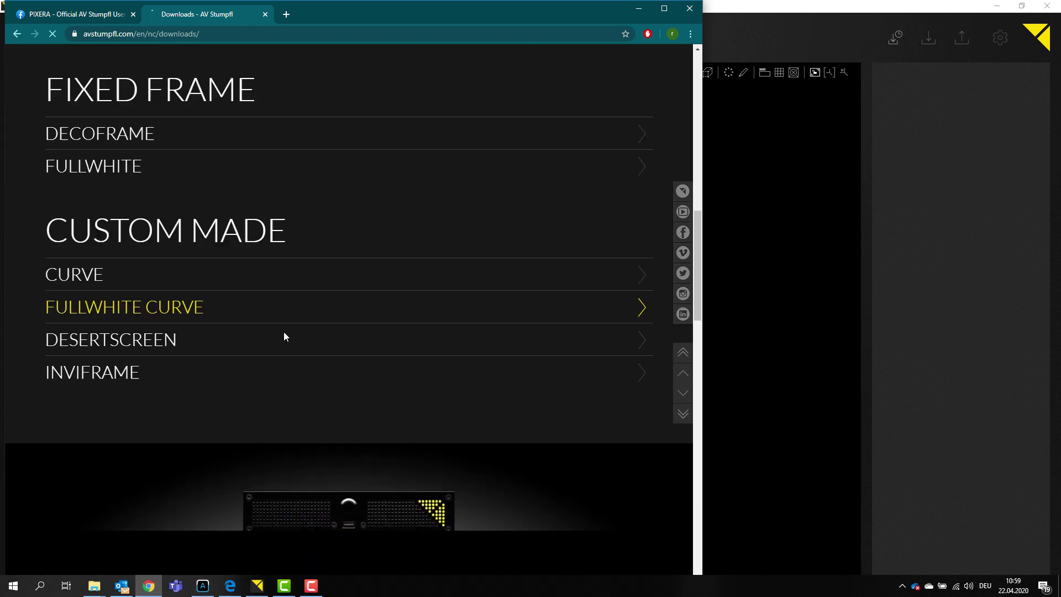
pyautogui.scroll(-15, 396, 272)
pyautogui.scroll(-2, 283, 398)
pyautogui.click(81, 253)
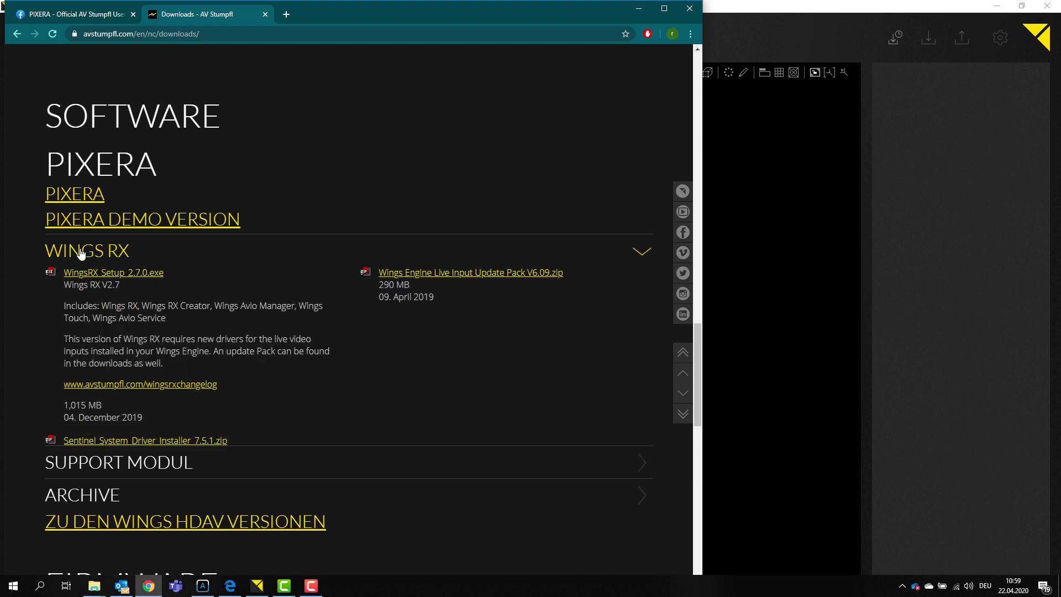
pyautogui.click(82, 196)
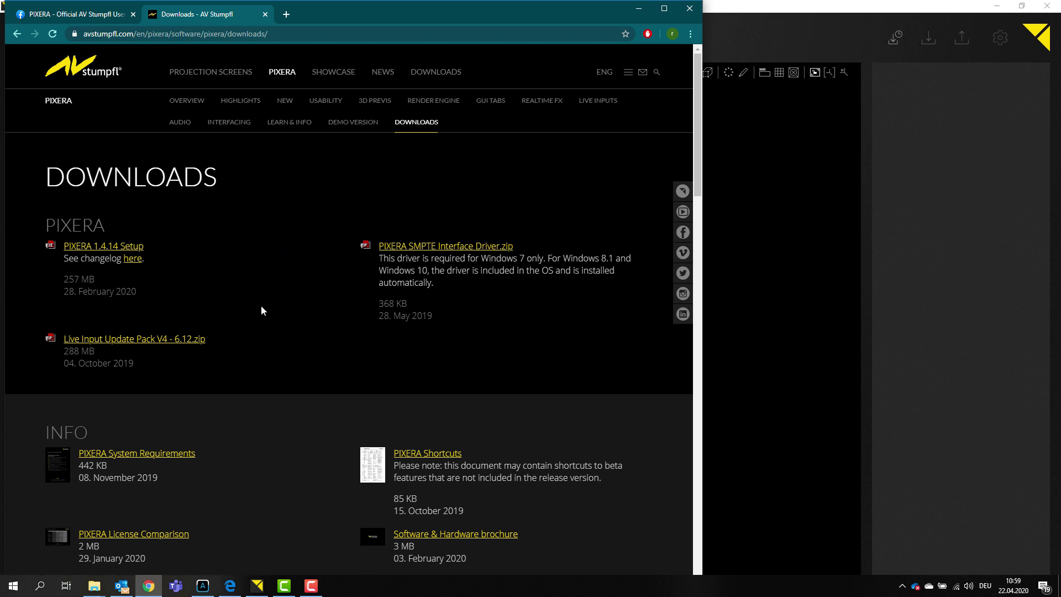
# - Locate the Avio 2 Setup installer on the PIXERA downloads page, then minimize Chrome
pyautogui.scroll(-5, 273, 304)
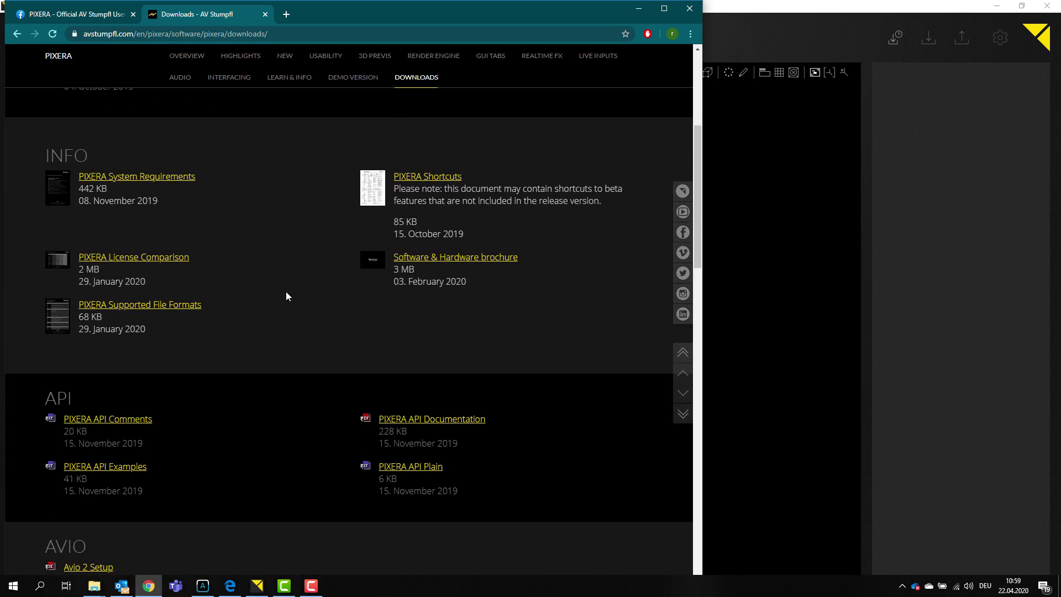
pyautogui.scroll(-4, 289, 293)
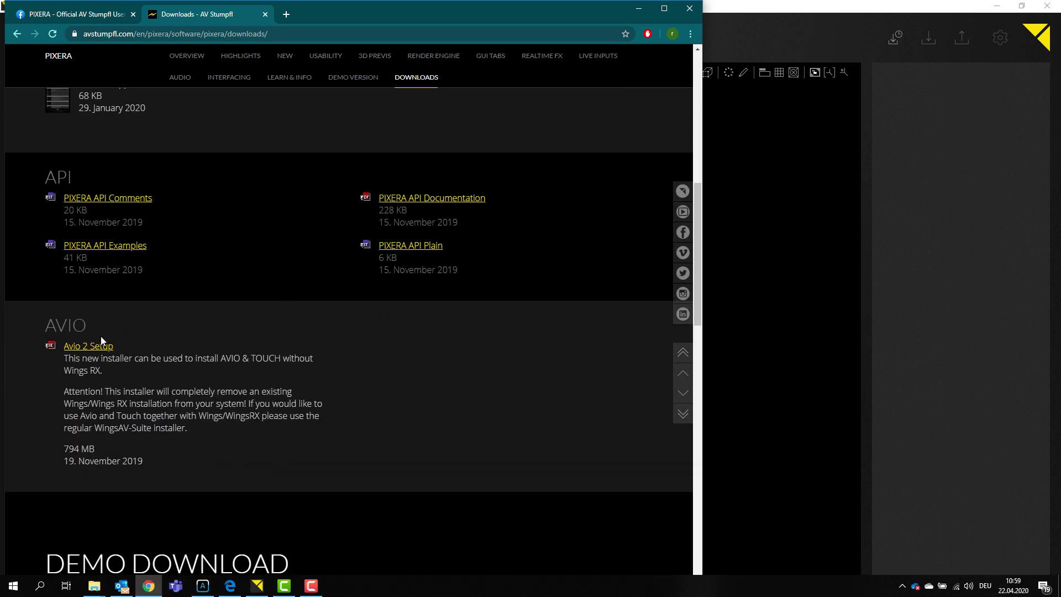
pyautogui.scroll(1, 256, 329)
pyautogui.scroll(9, 255, 329)
pyautogui.scroll(-3, 204, 294)
pyautogui.scroll(-7, 204, 295)
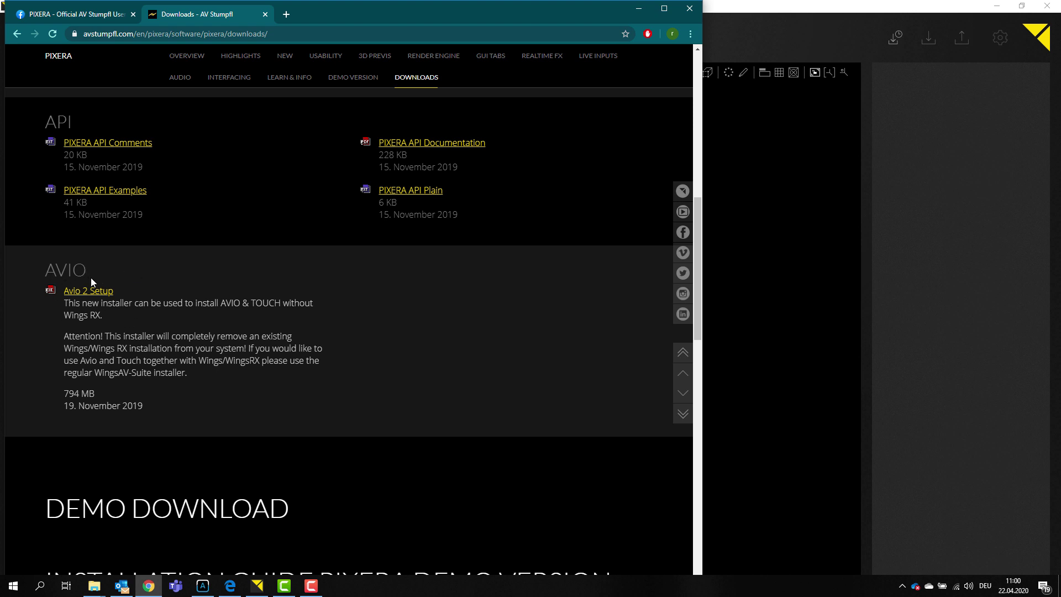
pyautogui.click(639, 10)
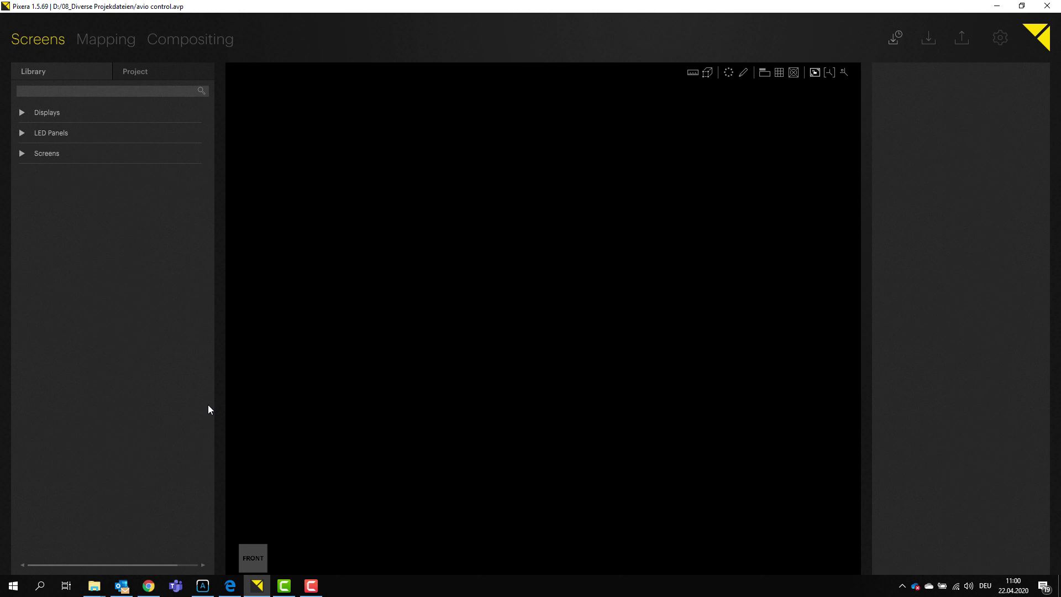
# - Briefly bring up Avio Manager 2, then search Start for 'avio'
pyautogui.click(202, 586)
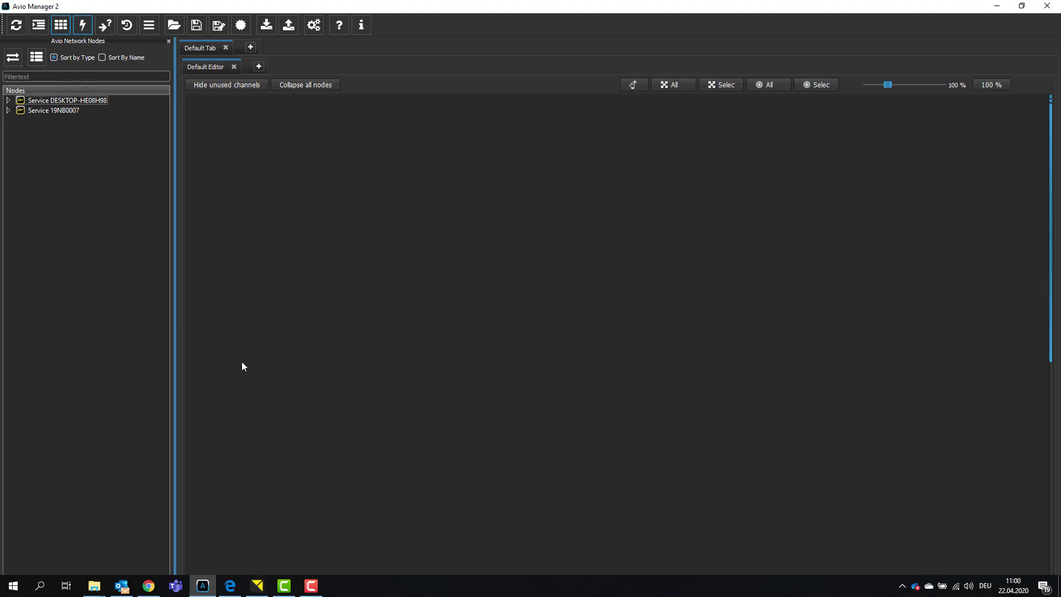
pyautogui.click(997, 7)
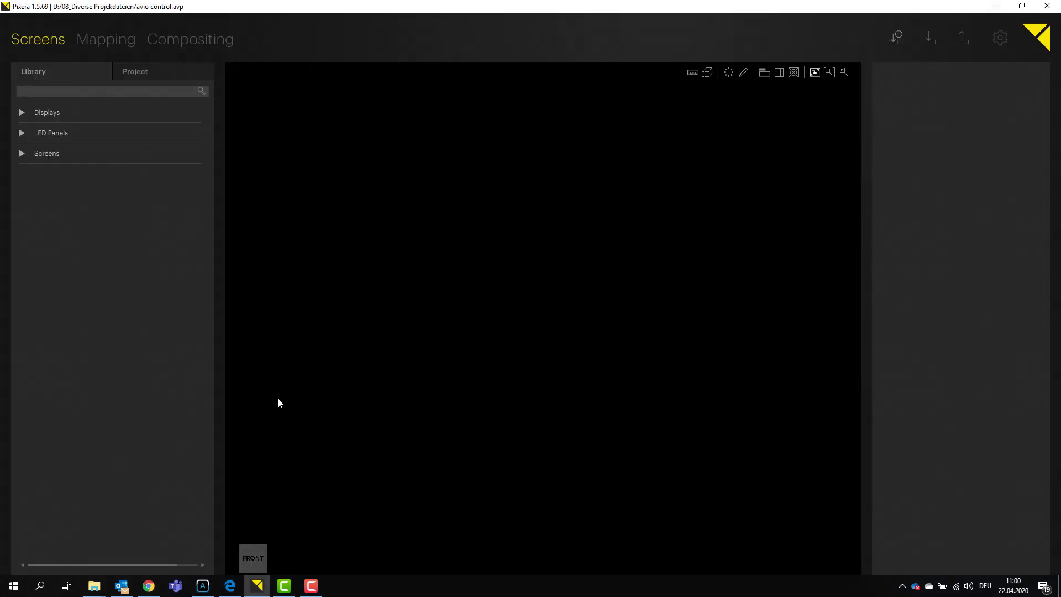
pyautogui.click(3, 590)
pyautogui.write('av')
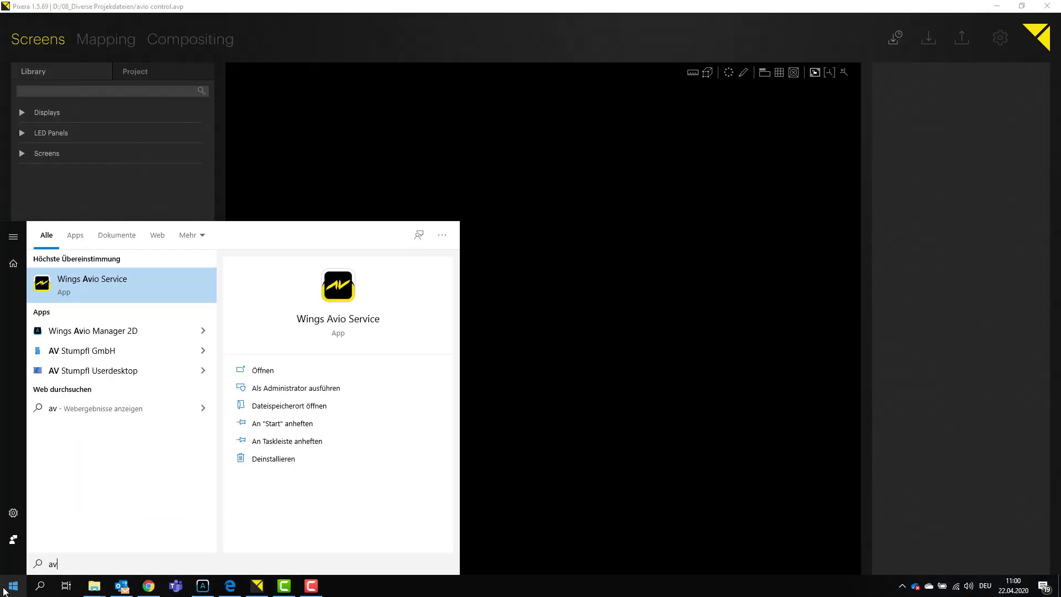
pyautogui.write('io')
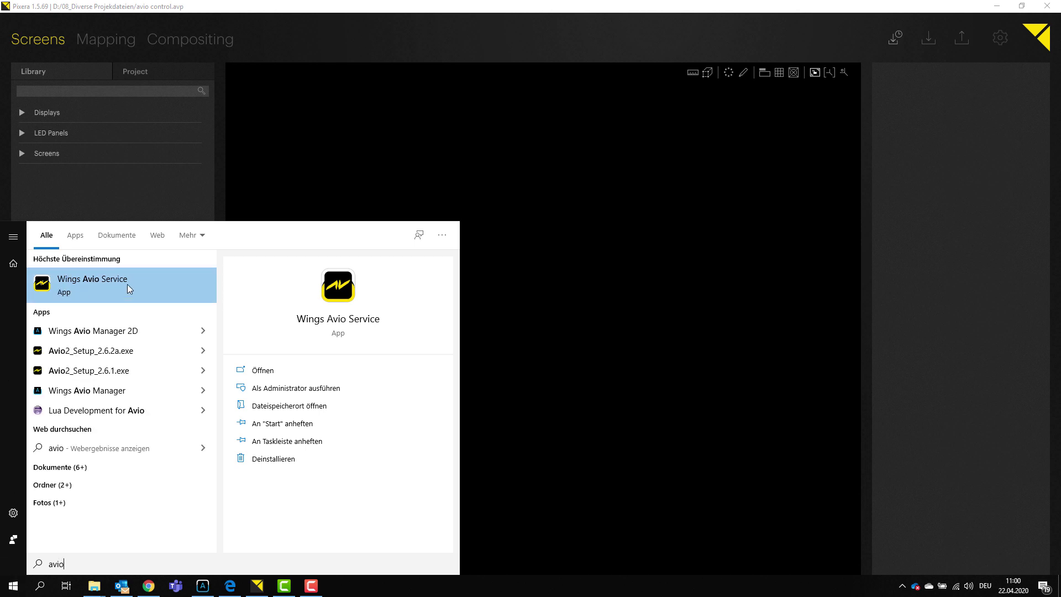
# - Close the app search, the Avio Service tray menu and the hidden tray icons panel
pyautogui.click(921, 465)
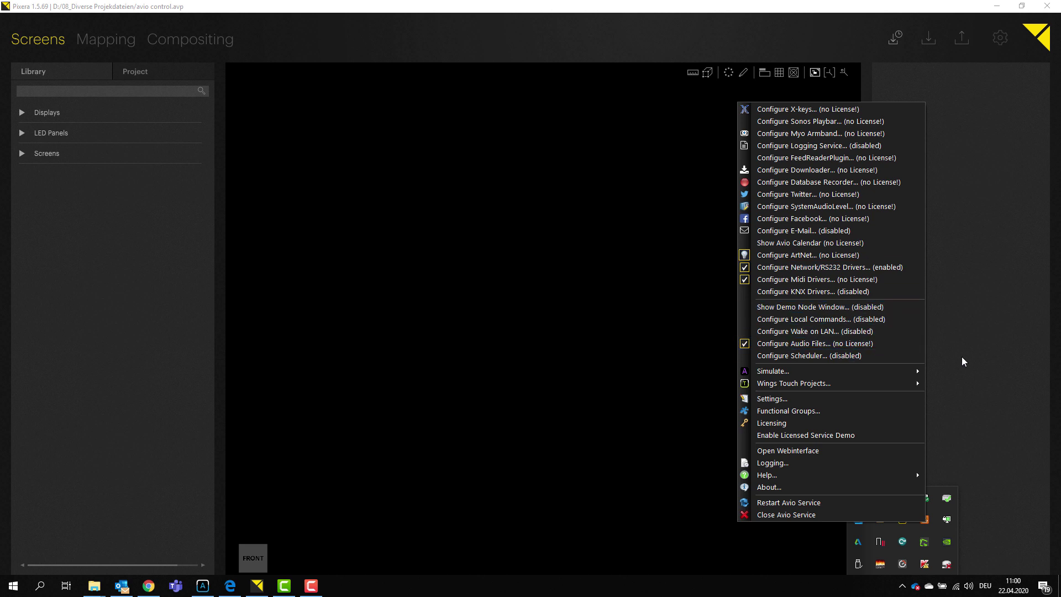
pyautogui.click(986, 363)
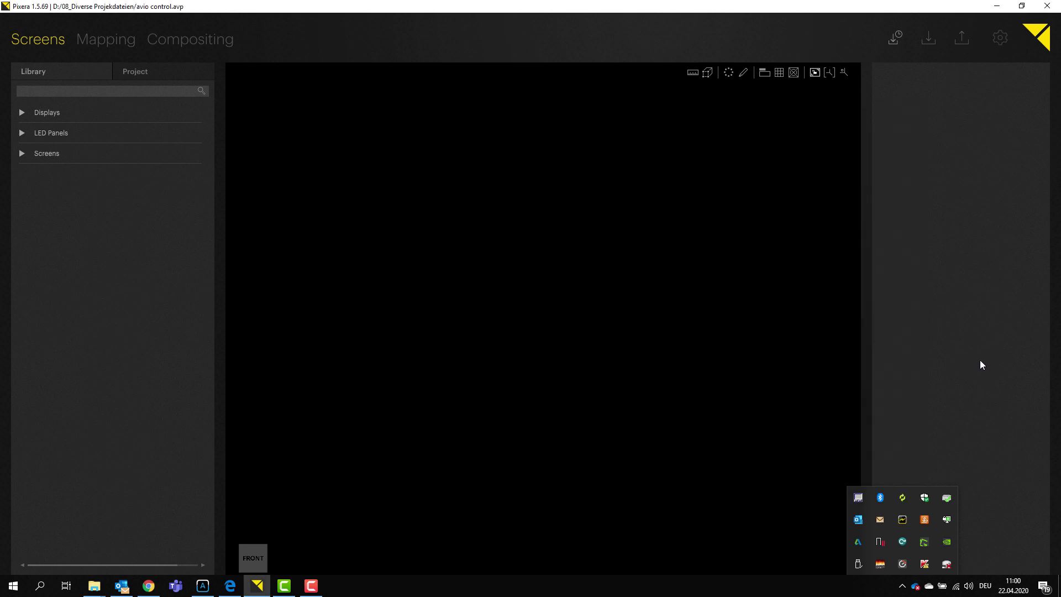
pyautogui.click(902, 584)
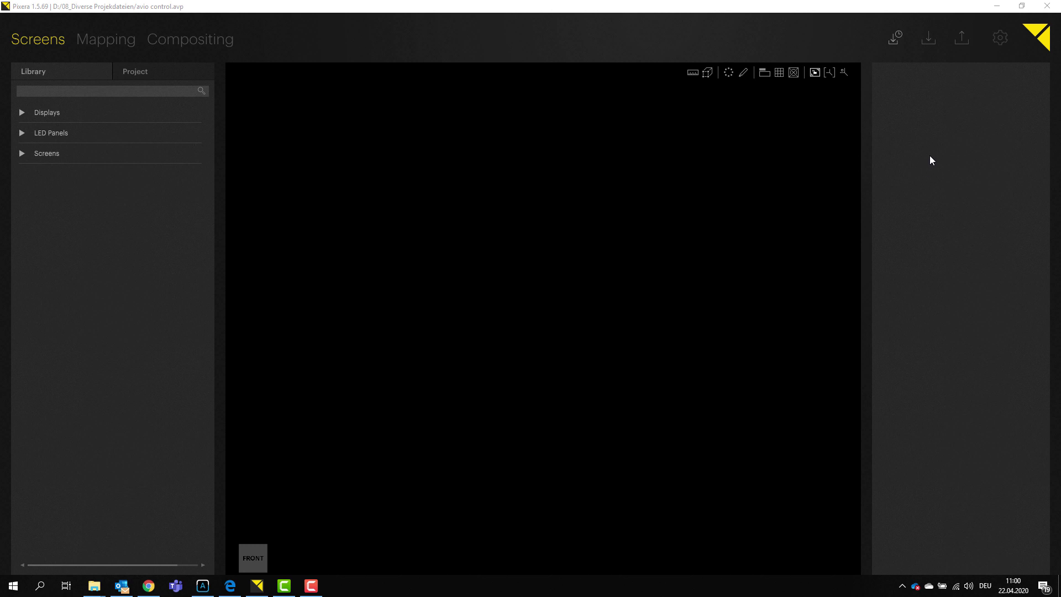
# - In Pixera's API settings, keep 127.0.0.1 as the network adapter
pyautogui.click(999, 40)
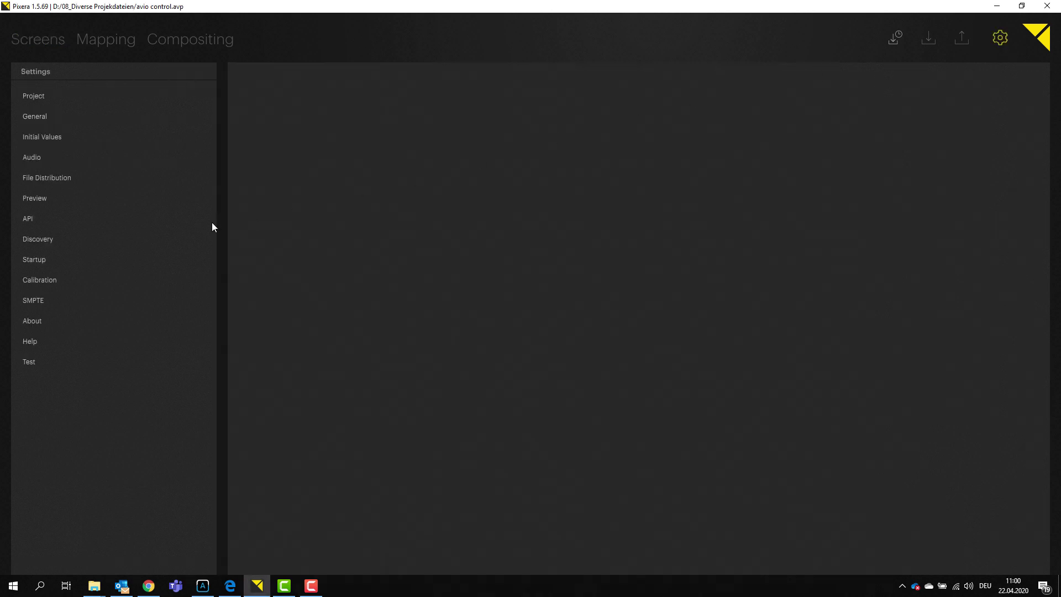
pyautogui.click(32, 218)
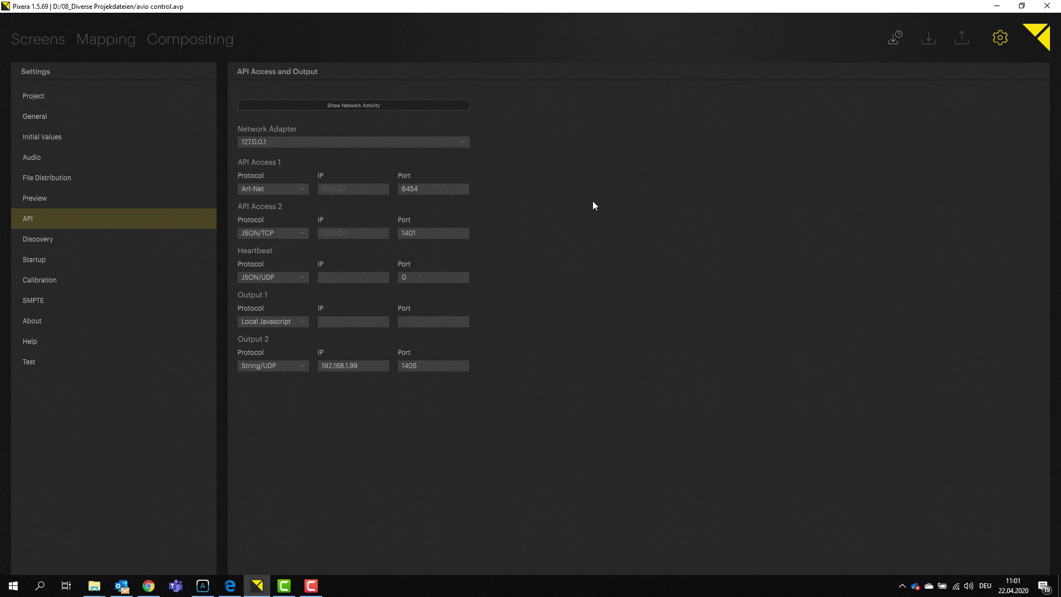
pyautogui.click(463, 144)
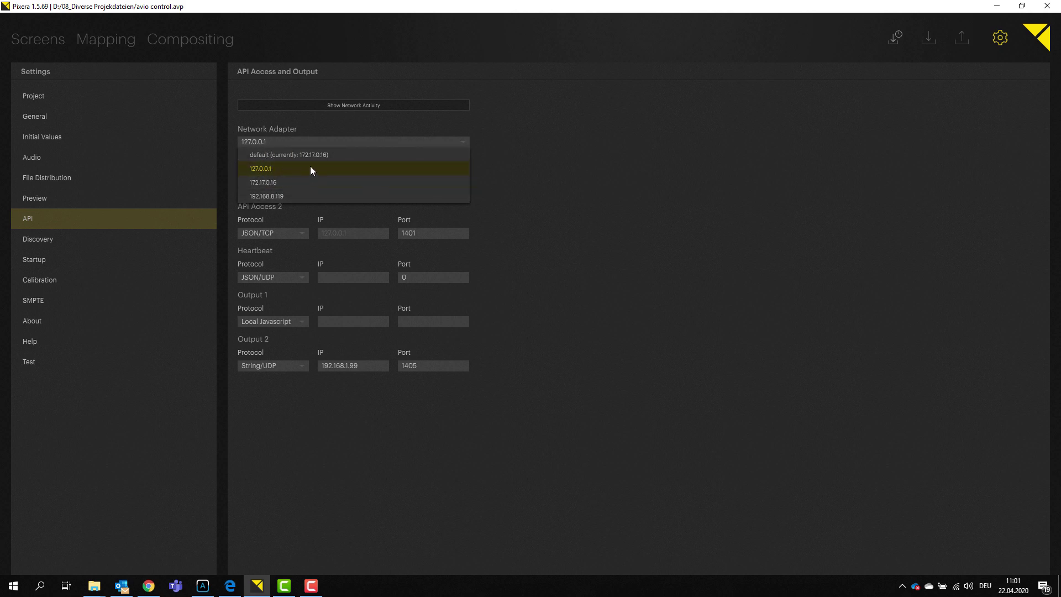
pyautogui.click(293, 167)
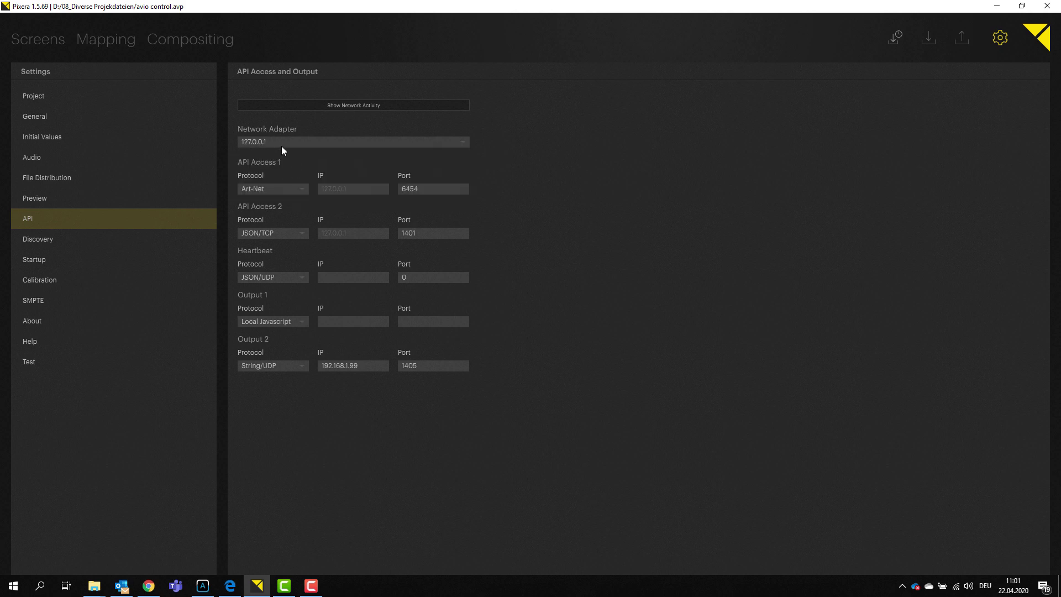
# - Set API Access 1 to the Pixera 2 Avio protocol on port 1400, then close Pixera
pyautogui.click(302, 189)
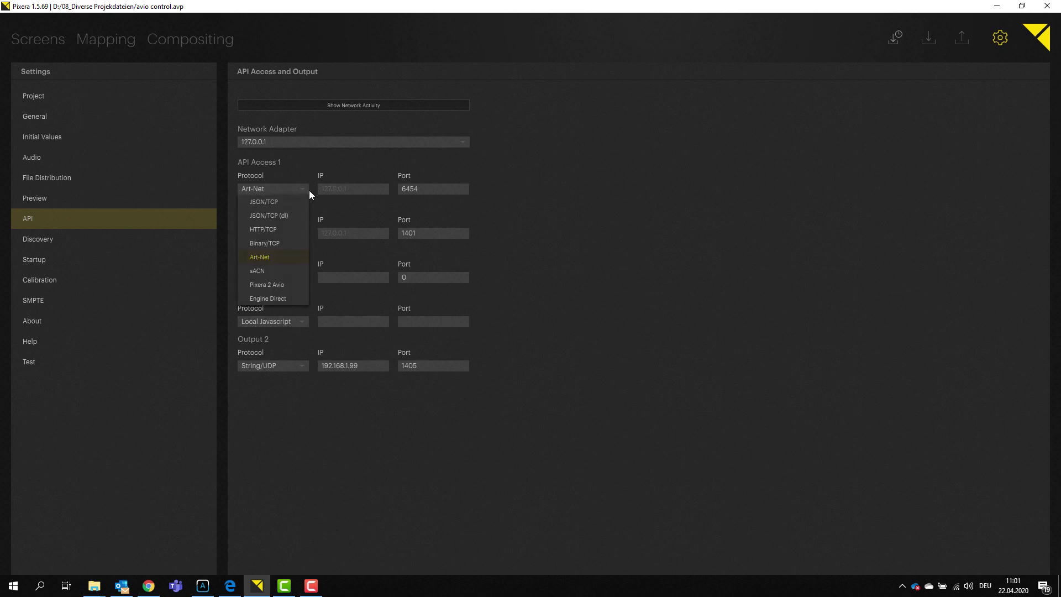
pyautogui.click(266, 284)
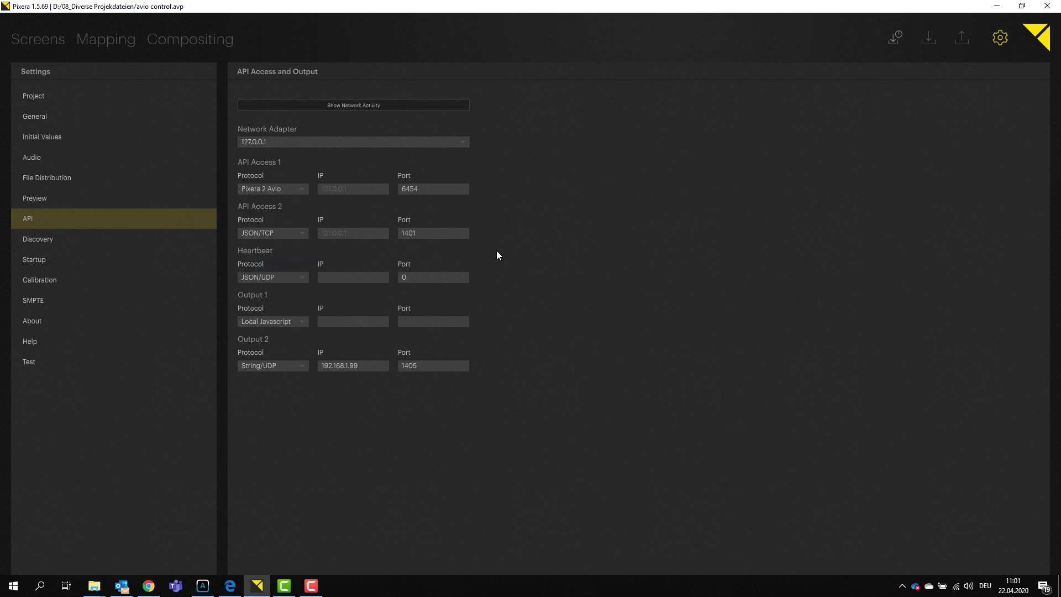
pyautogui.click(439, 190)
pyautogui.write('1400')
pyautogui.click(528, 220)
pyautogui.click(1045, 6)
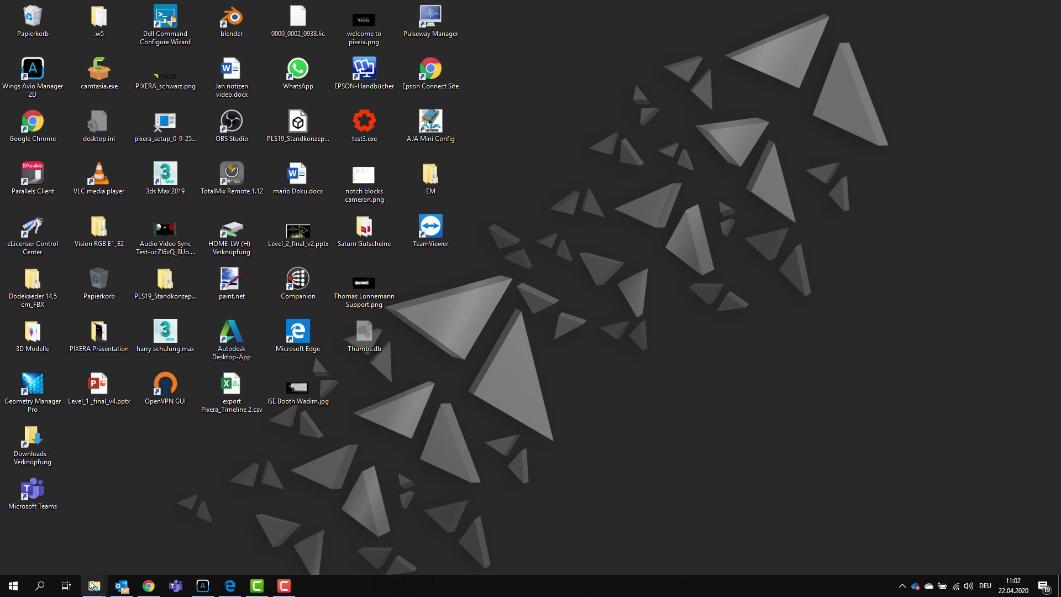
# - Launch Pixera 1.5.69 from the Start menu
pyautogui.moveTo(93, 585)
pyautogui.click(13, 585)
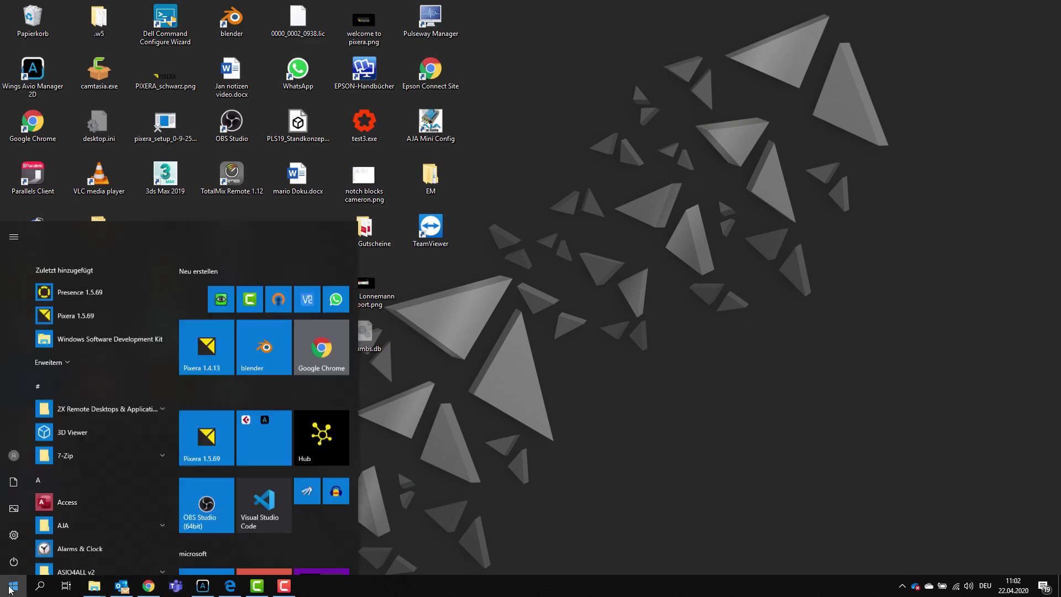
pyautogui.click(211, 357)
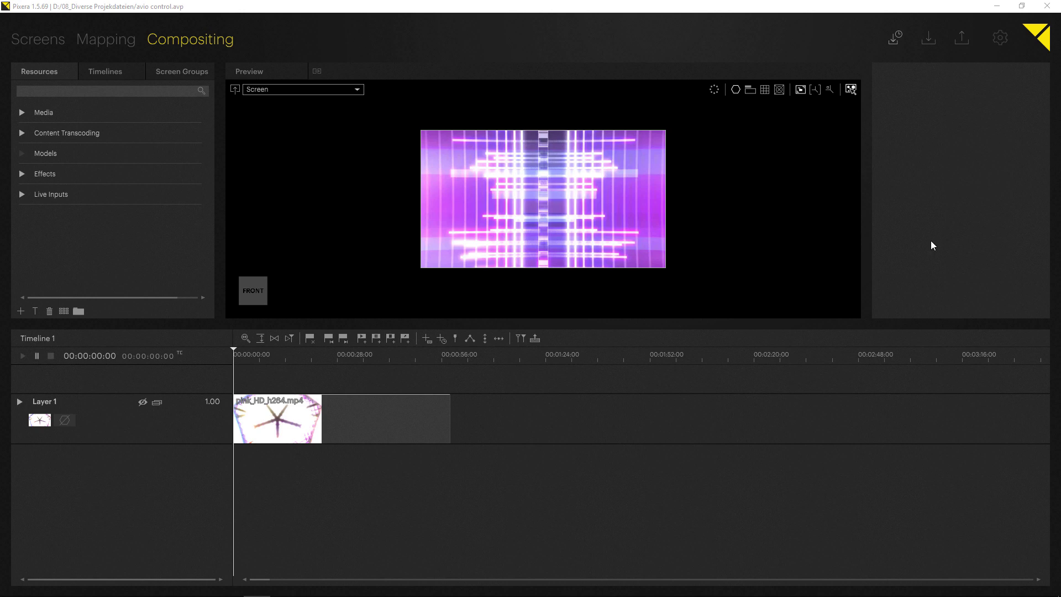
# - Launch Wings Avio Manager 2D from the Start menu
pyautogui.moveTo(121, 594)
pyautogui.press('super')
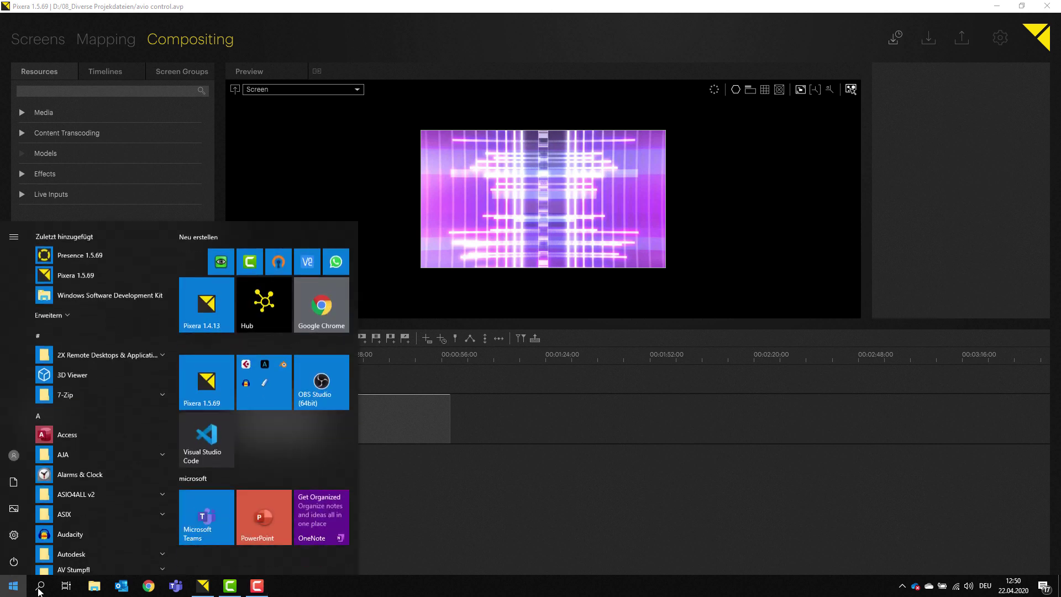
pyautogui.click(262, 468)
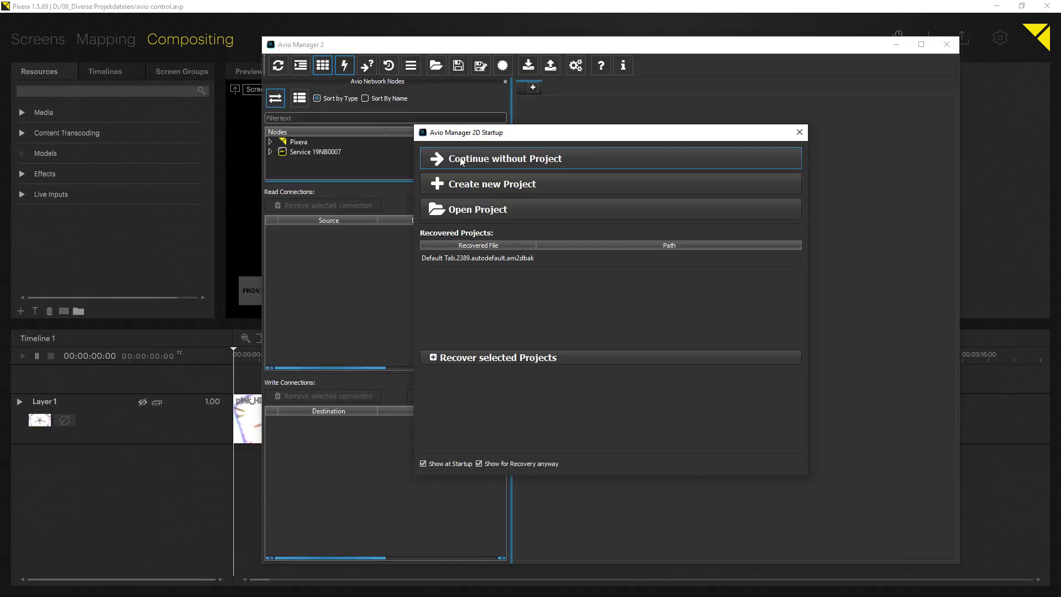
# - Continue without a project, narrow the nodes panel, check the Pixera node, and shrink the window
pyautogui.doubleClick(479, 259)
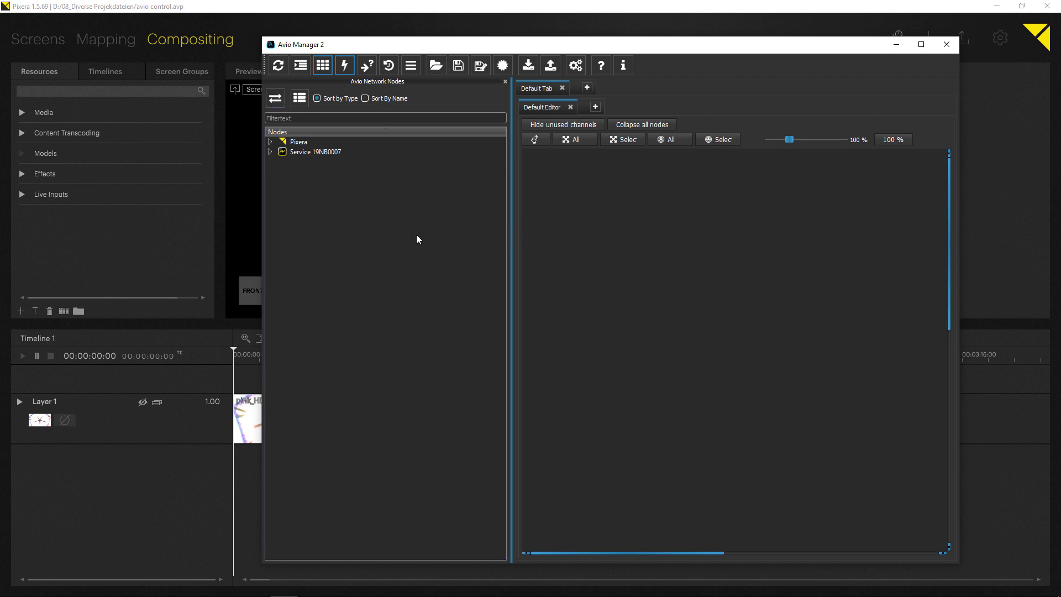
pyautogui.moveTo(510, 237); pyautogui.dragTo(379, 234)
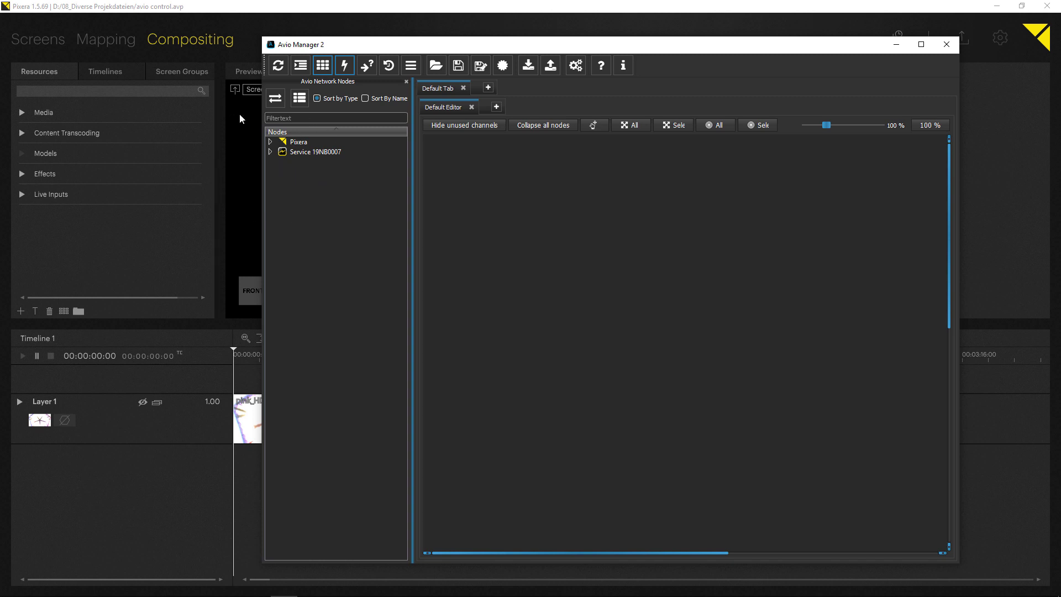
pyautogui.click(301, 142)
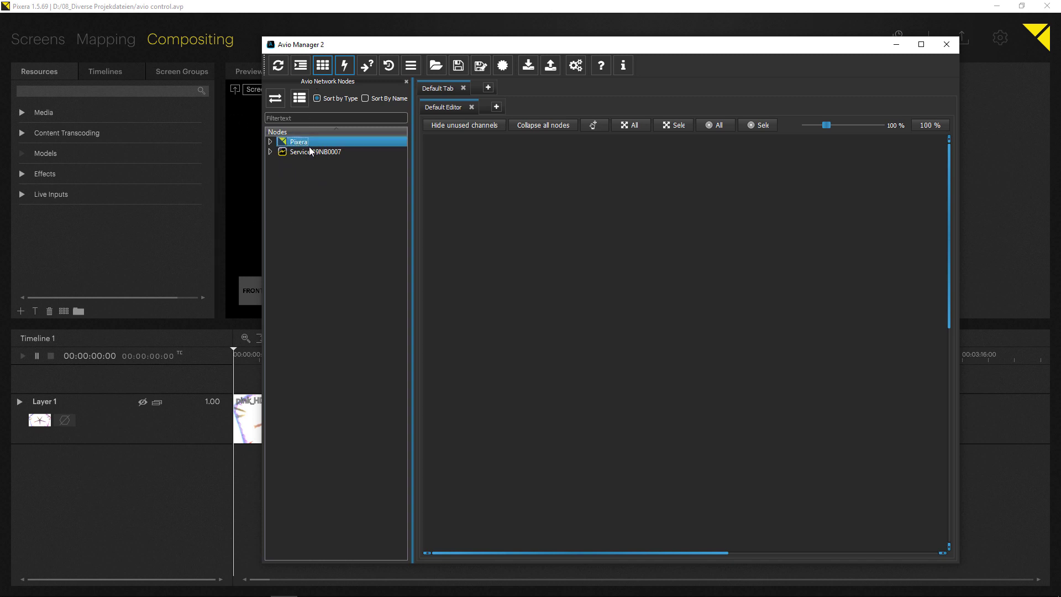
pyautogui.click(271, 142)
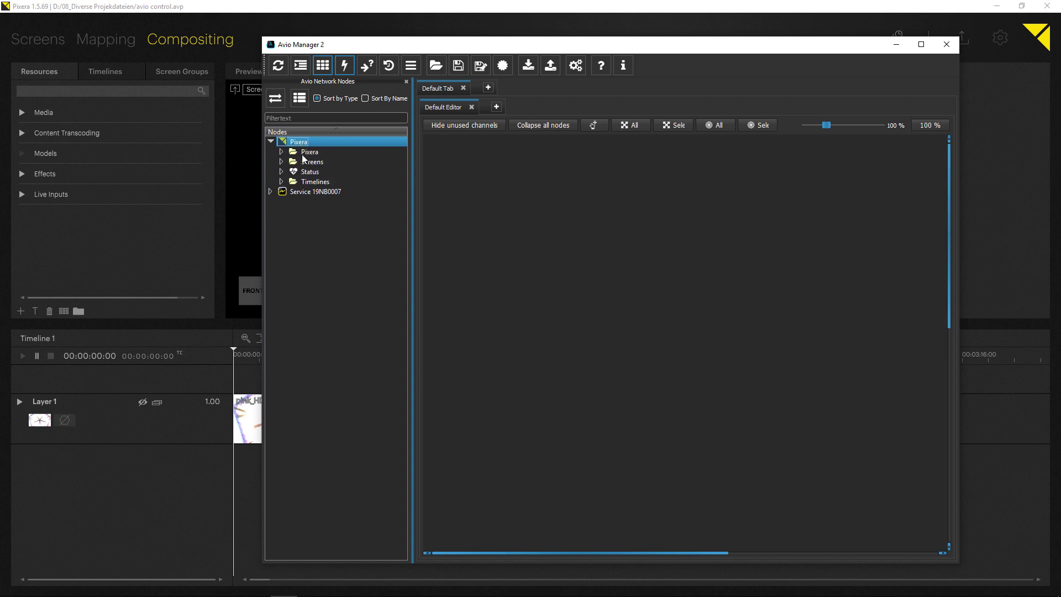
pyautogui.click(271, 142)
pyautogui.moveTo(364, 46); pyautogui.dragTo(390, 41)
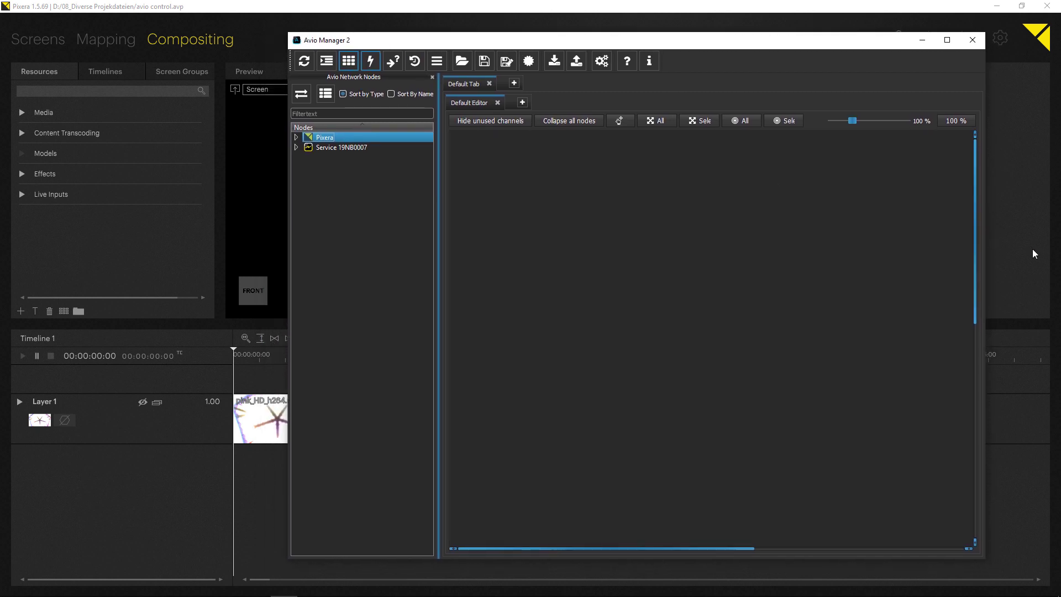
pyautogui.moveTo(984, 242); pyautogui.dragTo(795, 246)
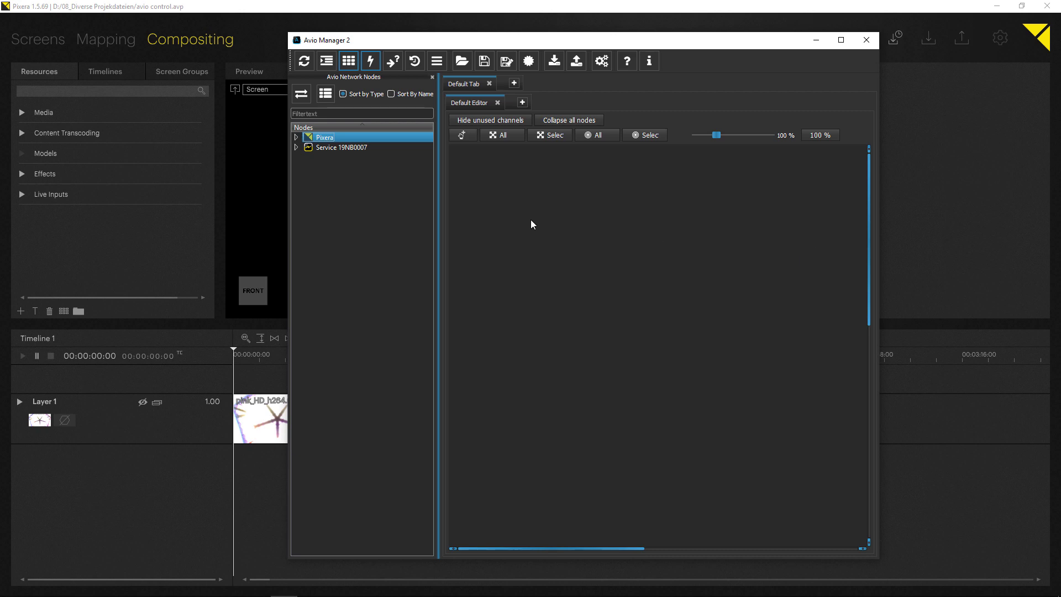
# - Browse Pixera's project and Screens folders, then expand Timelines > Timeline 1 to show its channels
pyautogui.click(296, 137)
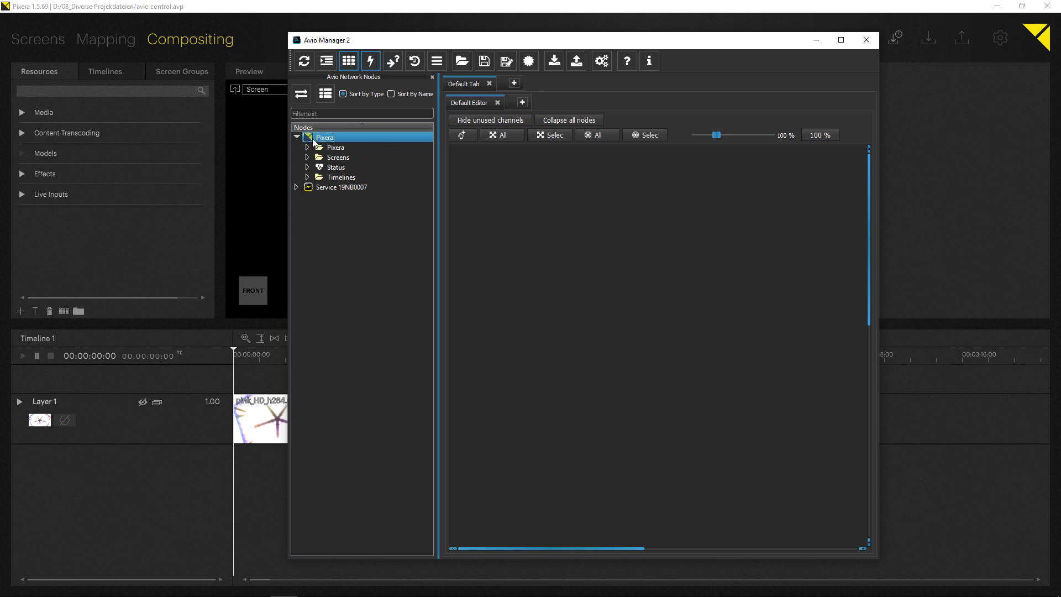
pyautogui.click(307, 147)
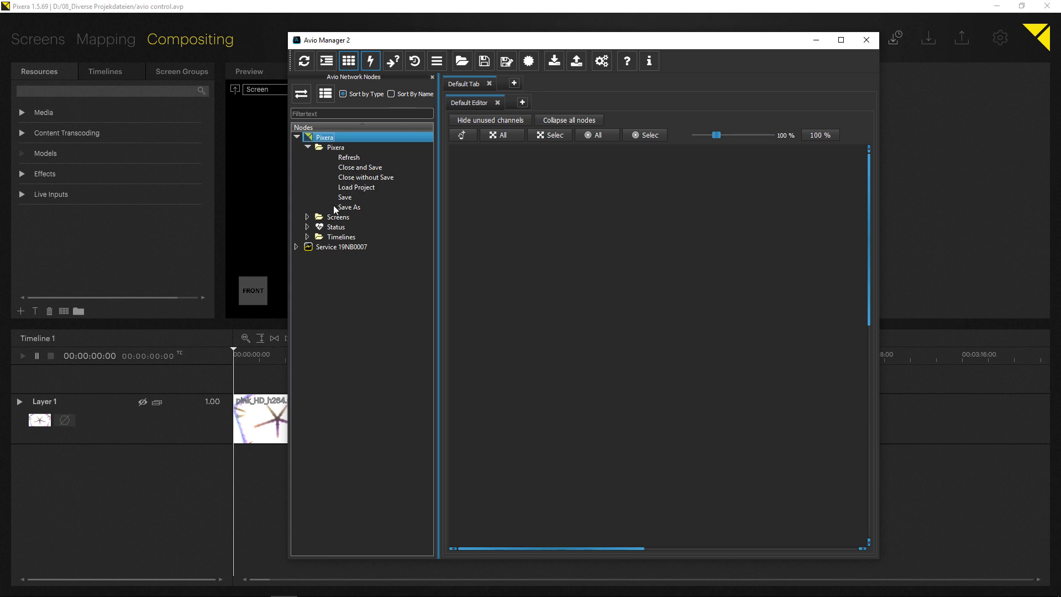
pyautogui.click(307, 148)
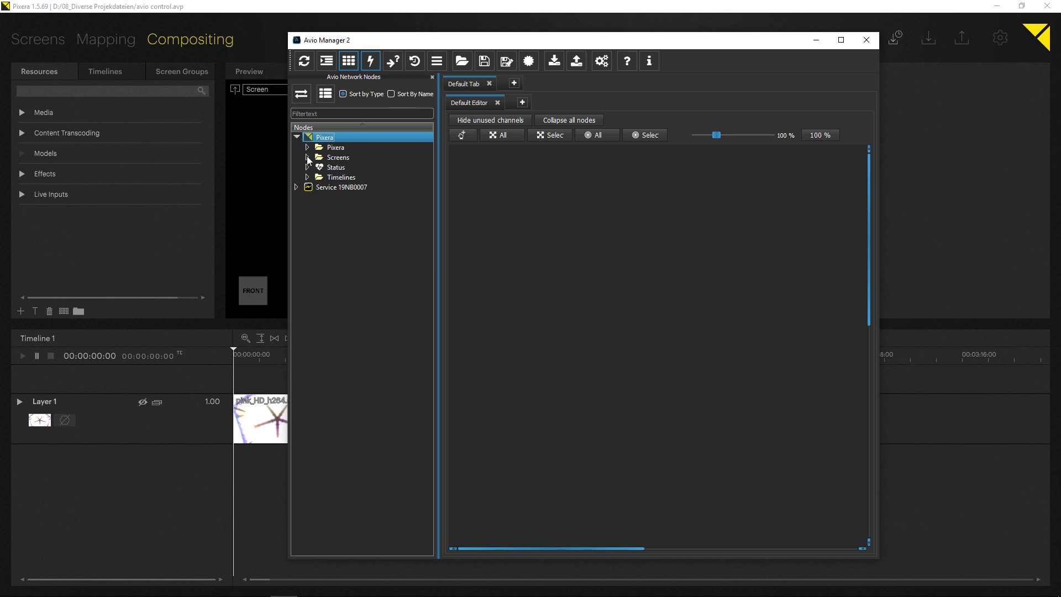
pyautogui.click(307, 158)
pyautogui.click(319, 167)
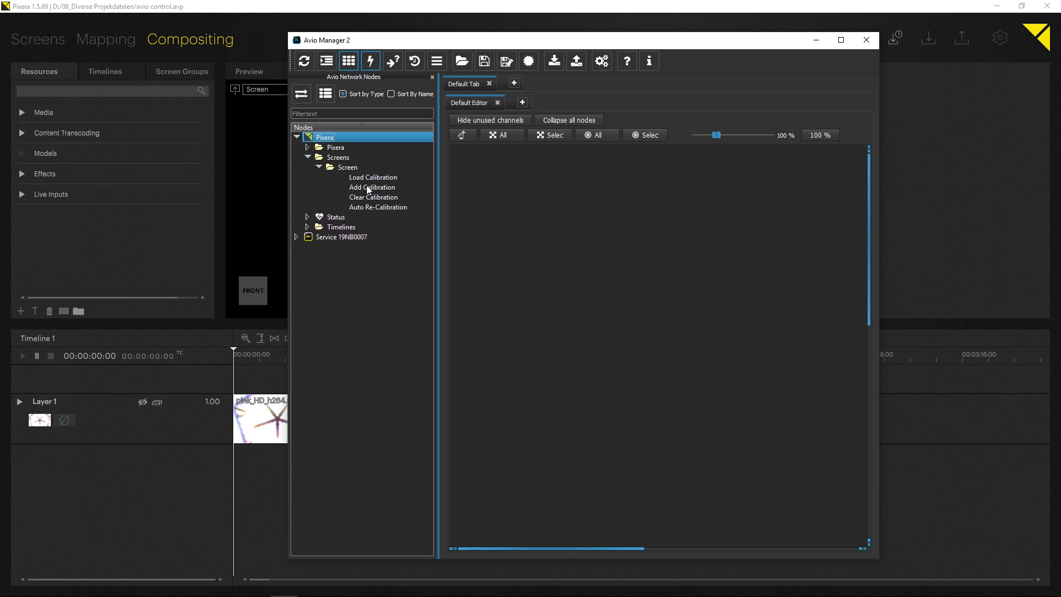
pyautogui.click(319, 168)
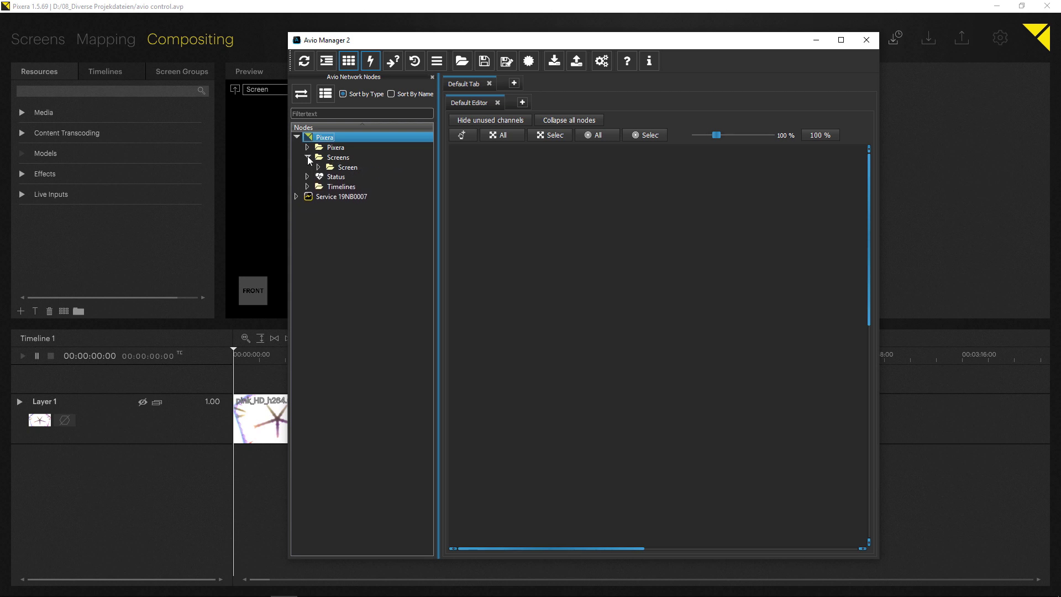
pyautogui.click(308, 158)
pyautogui.click(308, 177)
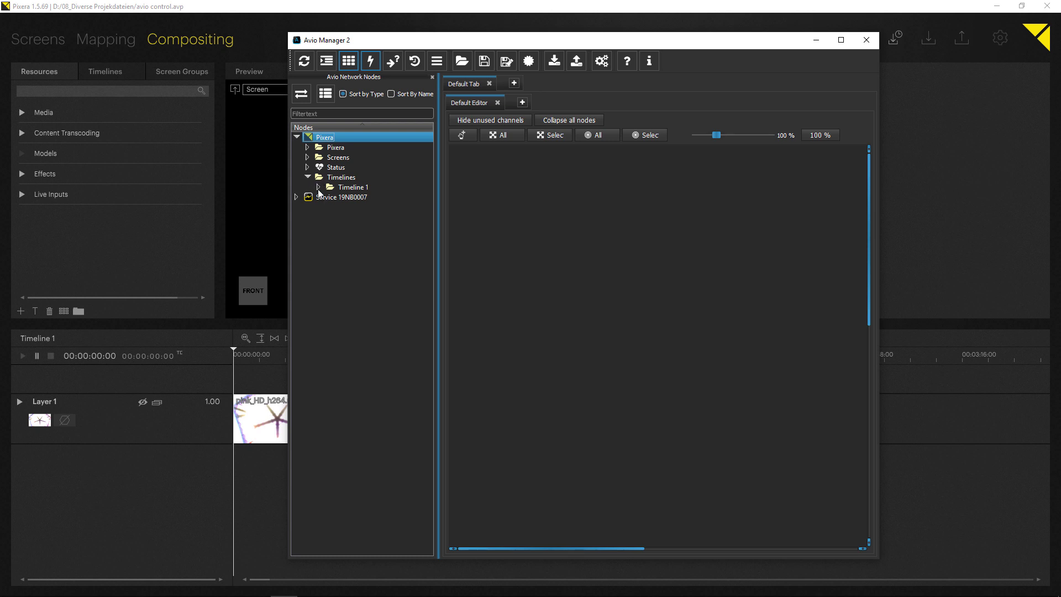
pyautogui.click(318, 187)
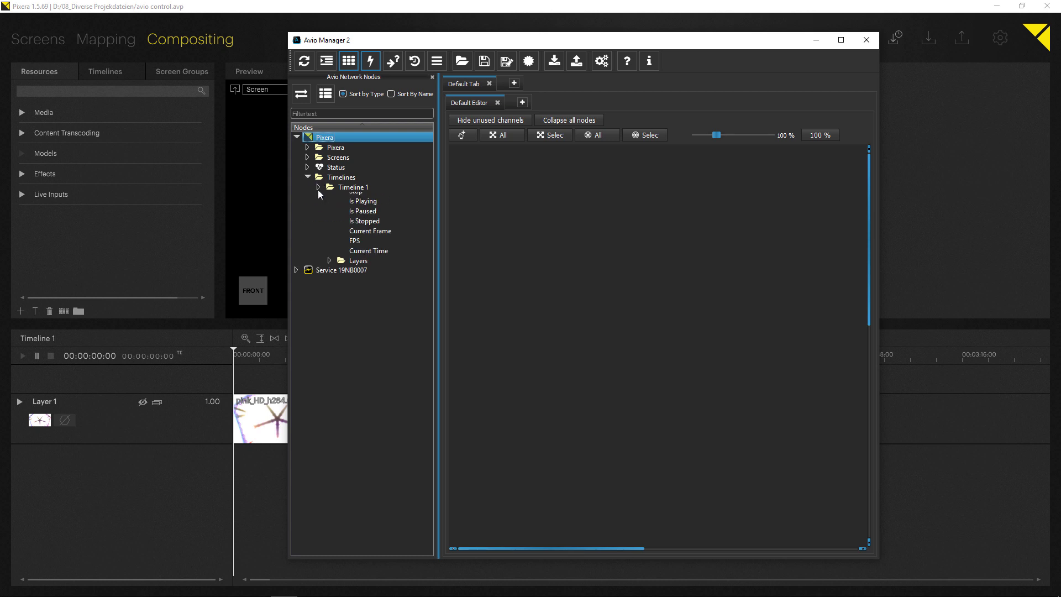
# - Drag the Timelines folder into the Default Editor as a Pixera node panel, then shift the window right
pyautogui.click(347, 178)
pyautogui.moveTo(323, 181); pyautogui.dragTo(579, 287)
pyautogui.moveTo(543, 225); pyautogui.dragTo(564, 175)
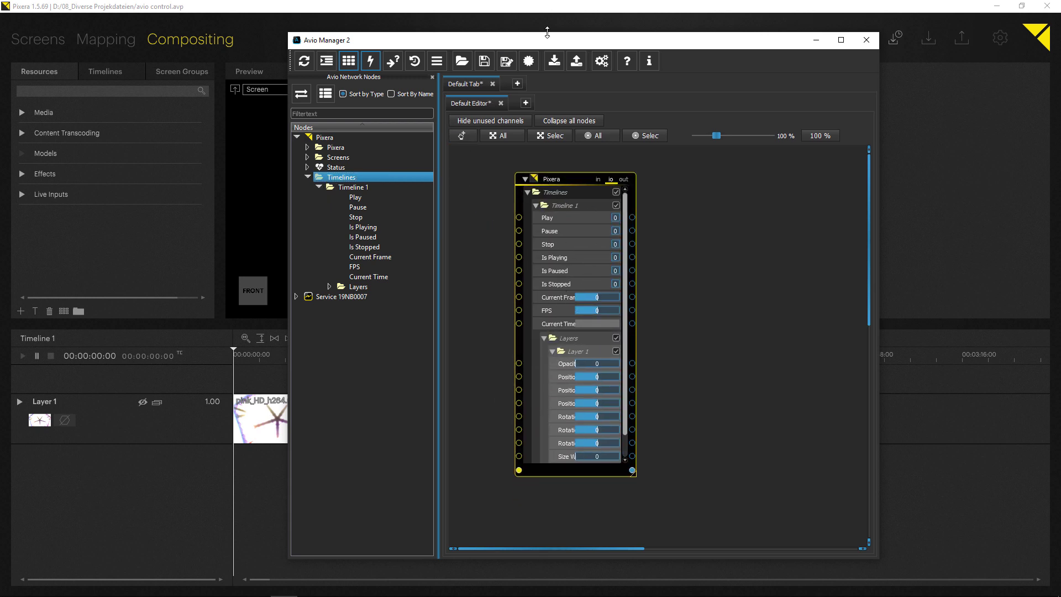
pyautogui.moveTo(547, 38); pyautogui.dragTo(644, 30)
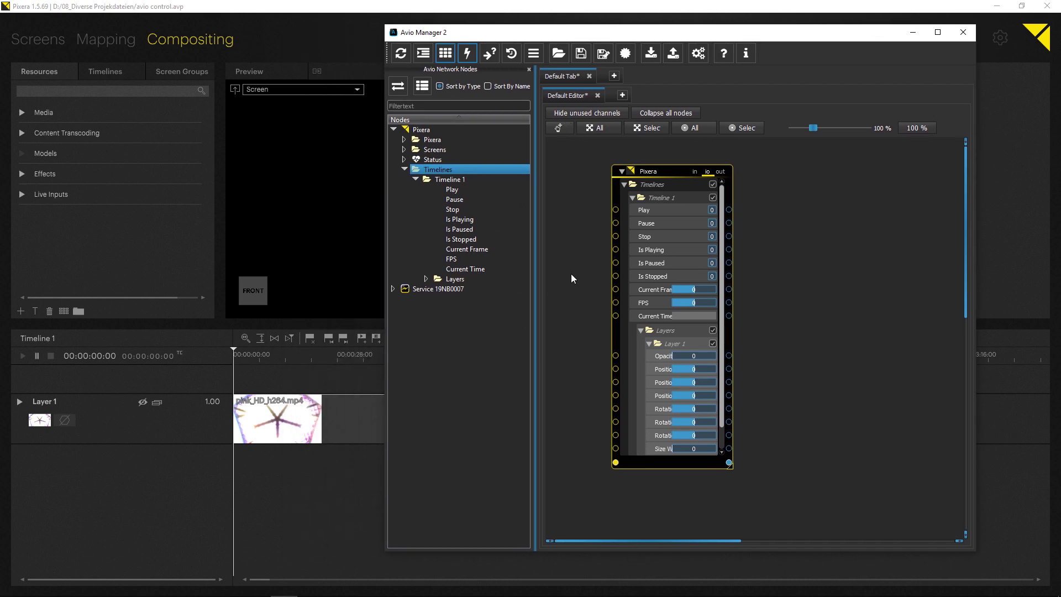
# - Add a second timeline, Timeline 2, in Pixera and reselect Timeline 1
pyautogui.click(105, 71)
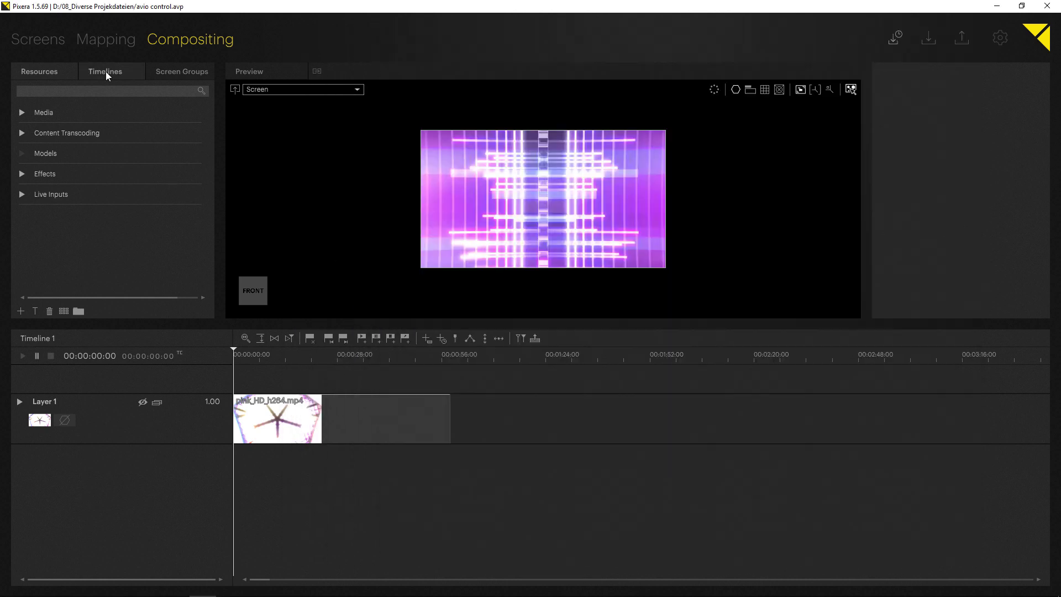
pyautogui.click(20, 310)
pyautogui.click(43, 103)
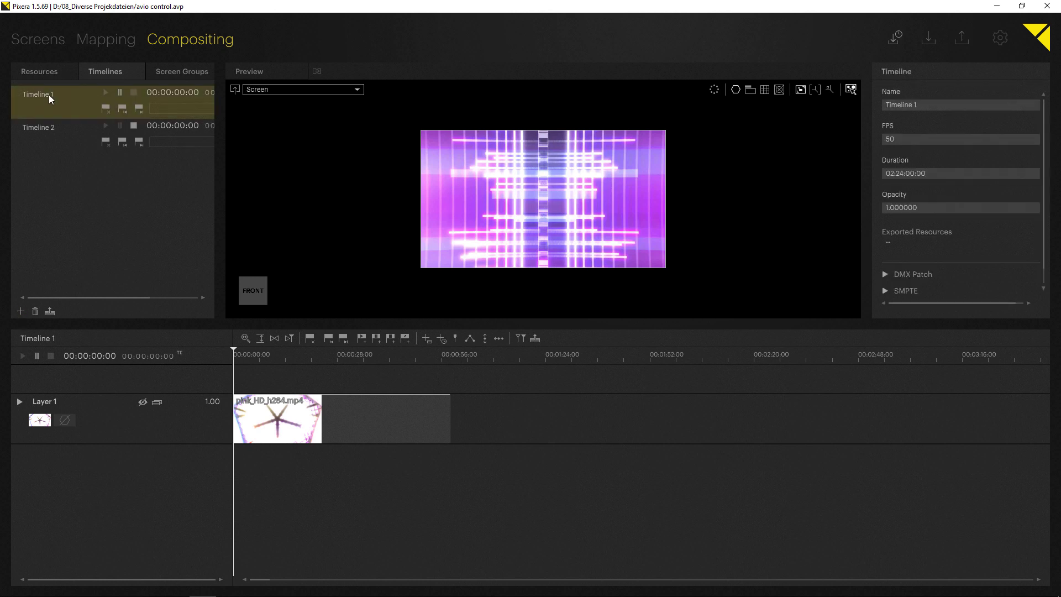
# - Confirm Timeline 2 now appears under Timelines in Avio Manager 2's node tree
pyautogui.hotkey('alt', 'Tab')
pyautogui.click(415, 288)
pyautogui.click(415, 289)
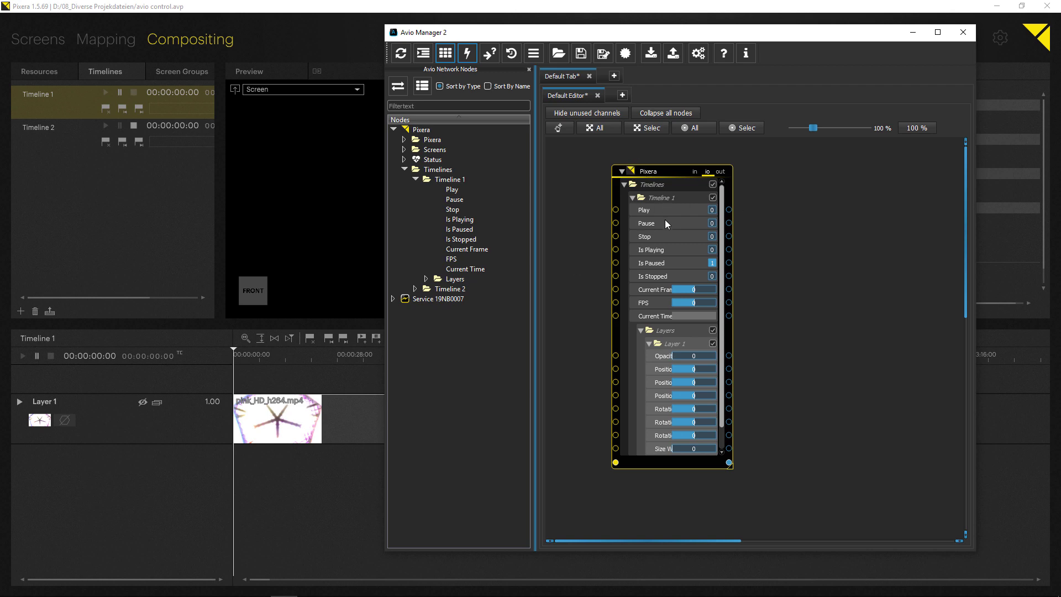
# - Play, pause and stop Timeline 1 from the Pixera node's values, leaving it stopped at 00:00:00:00
pyautogui.click(711, 209)
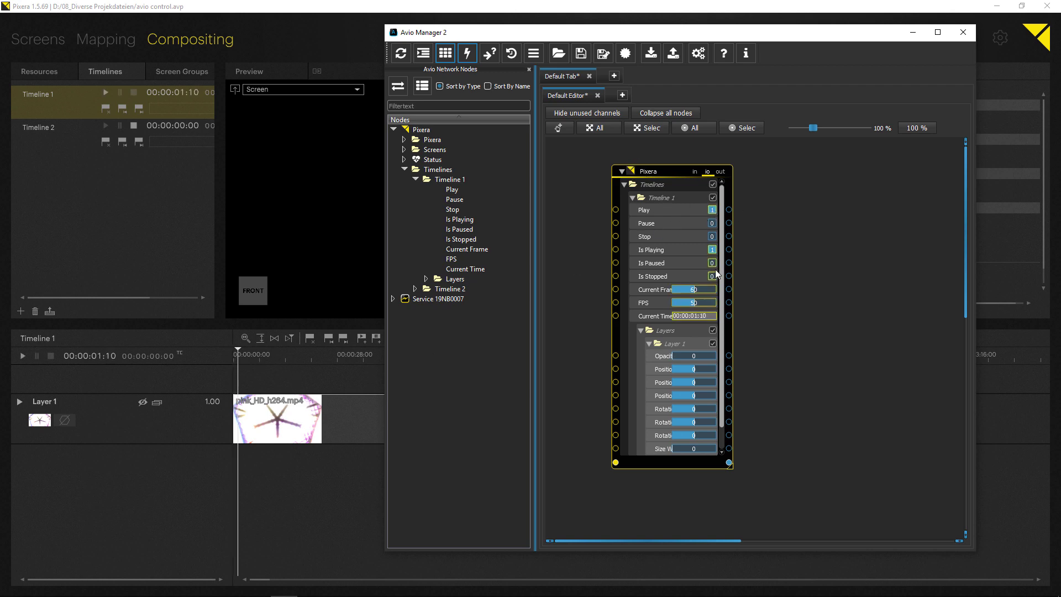
pyautogui.click(711, 223)
pyautogui.click(712, 236)
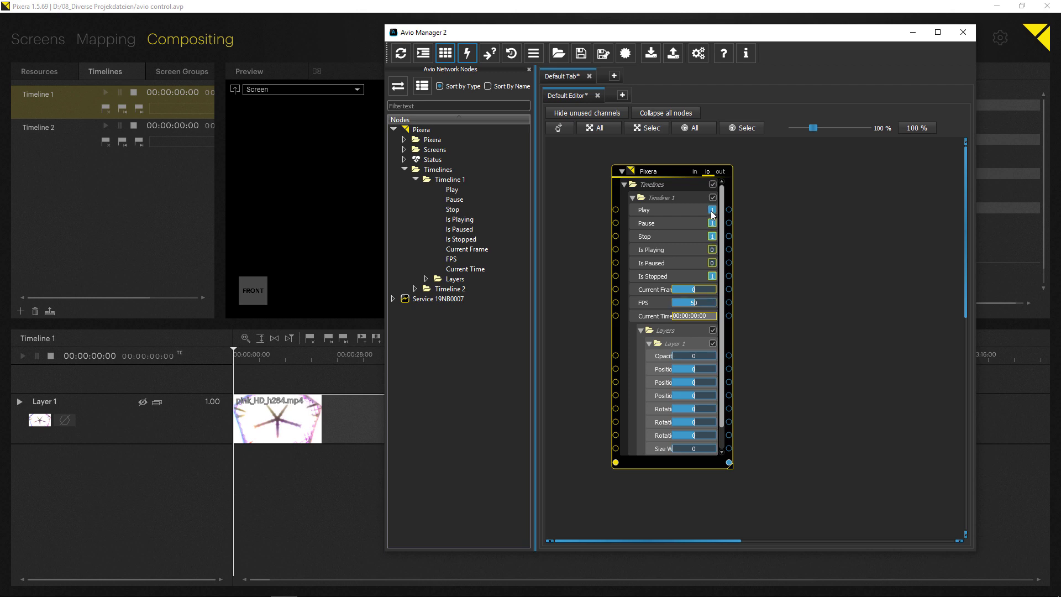
pyautogui.click(712, 215)
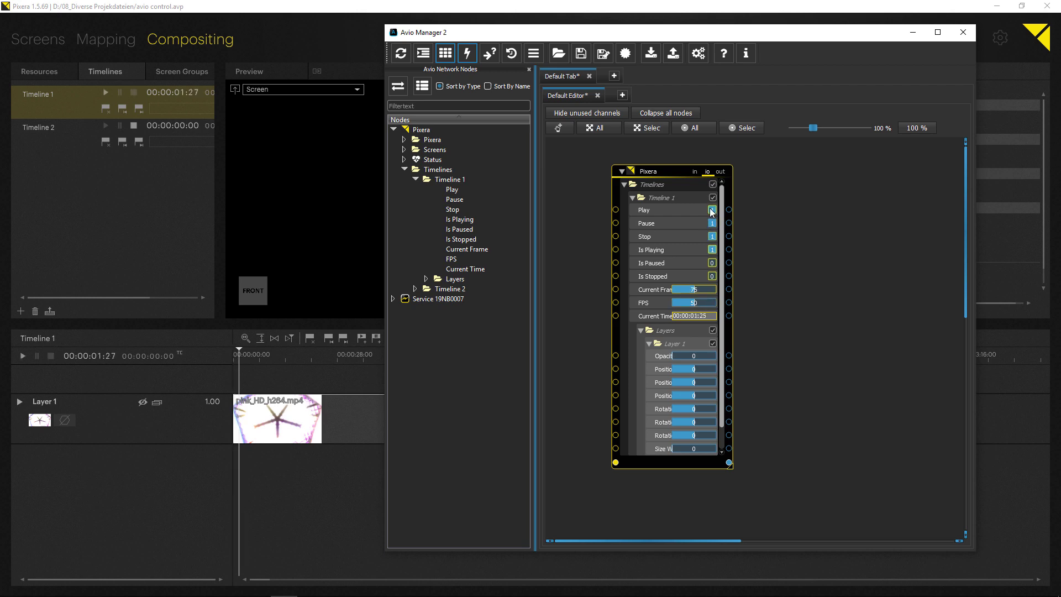
pyautogui.click(713, 223)
pyautogui.click(713, 210)
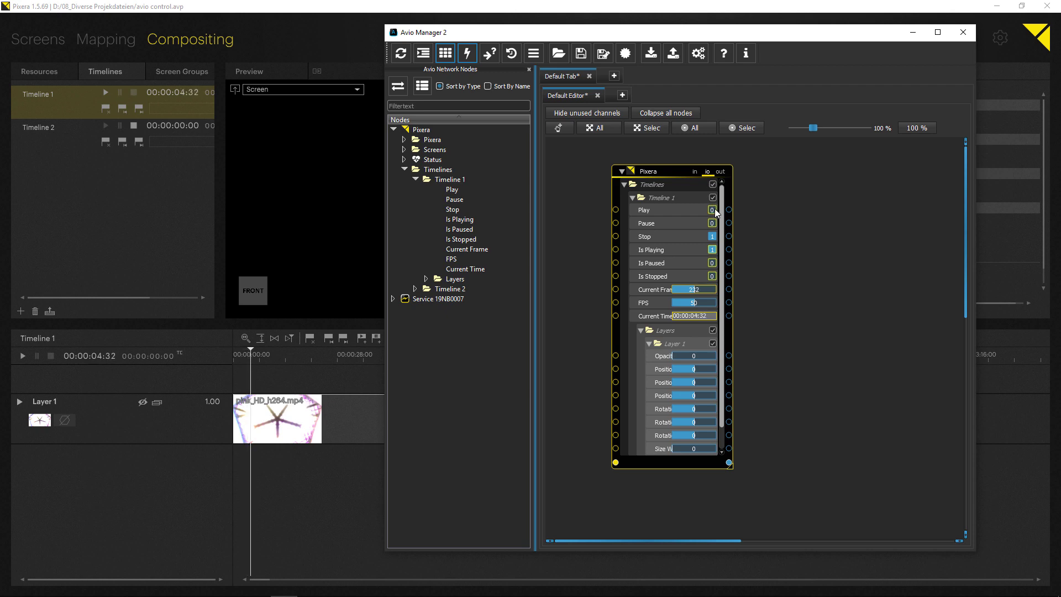
pyautogui.click(713, 224)
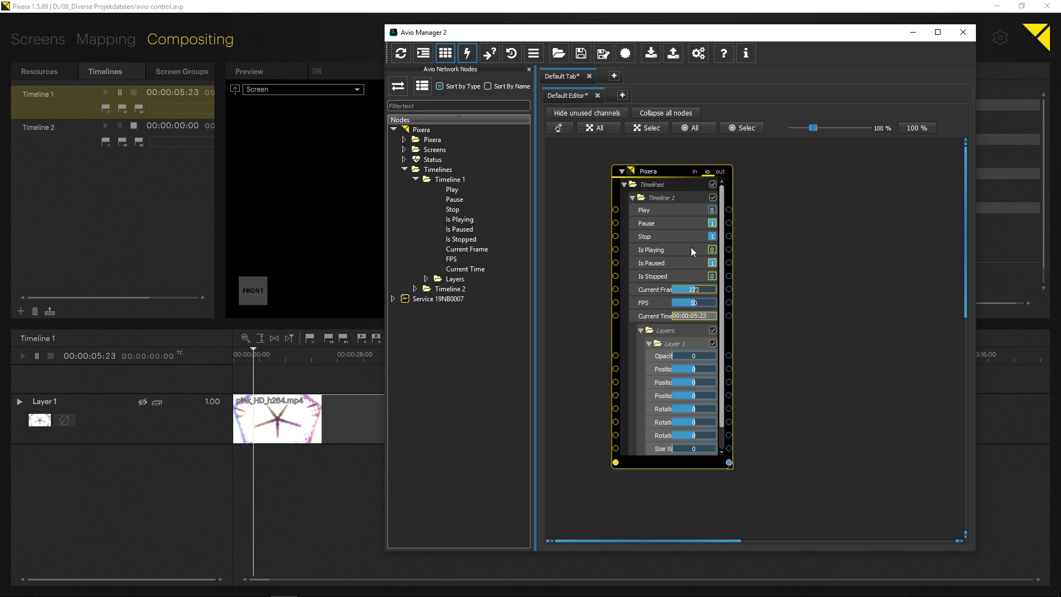
pyautogui.click(713, 236)
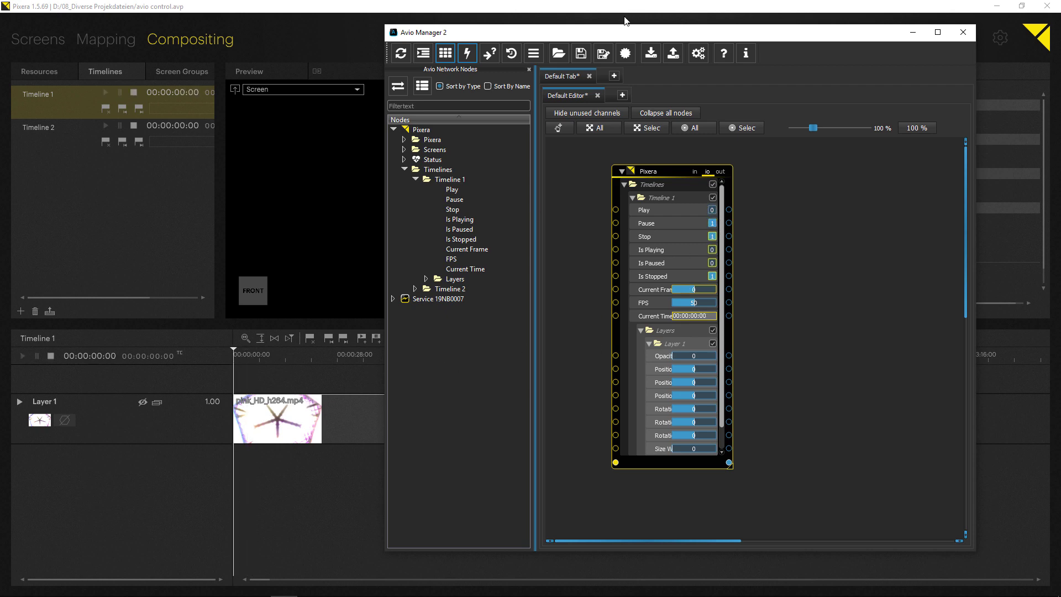
pyautogui.moveTo(578, 38); pyautogui.dragTo(795, 47)
# - Scrub Pixera's Timeline 1 playhead to 00:00:11:21
pyautogui.click(240, 357)
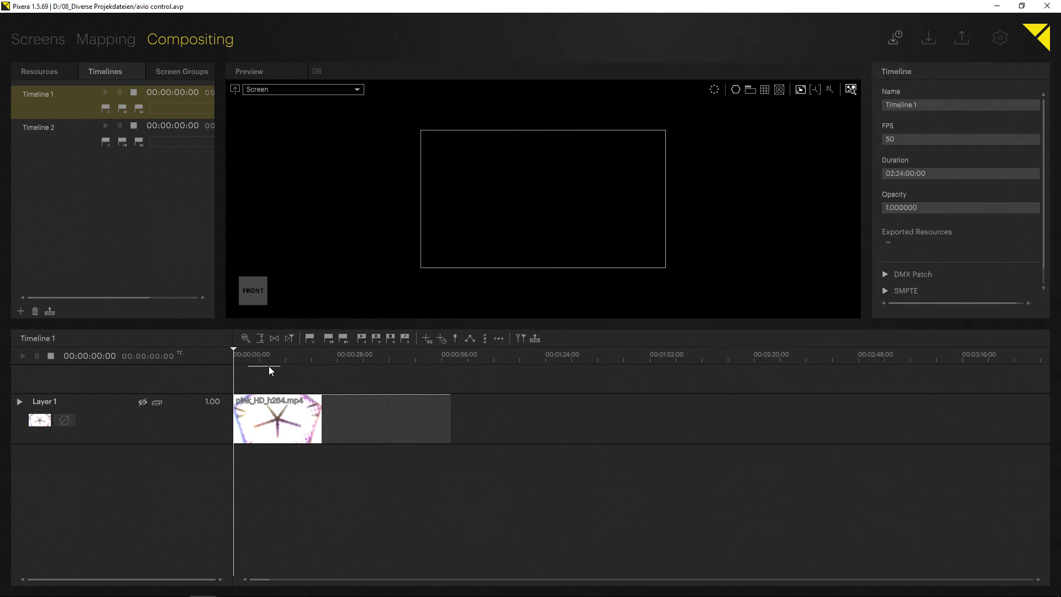
pyautogui.moveTo(267, 366); pyautogui.dragTo(277, 357)
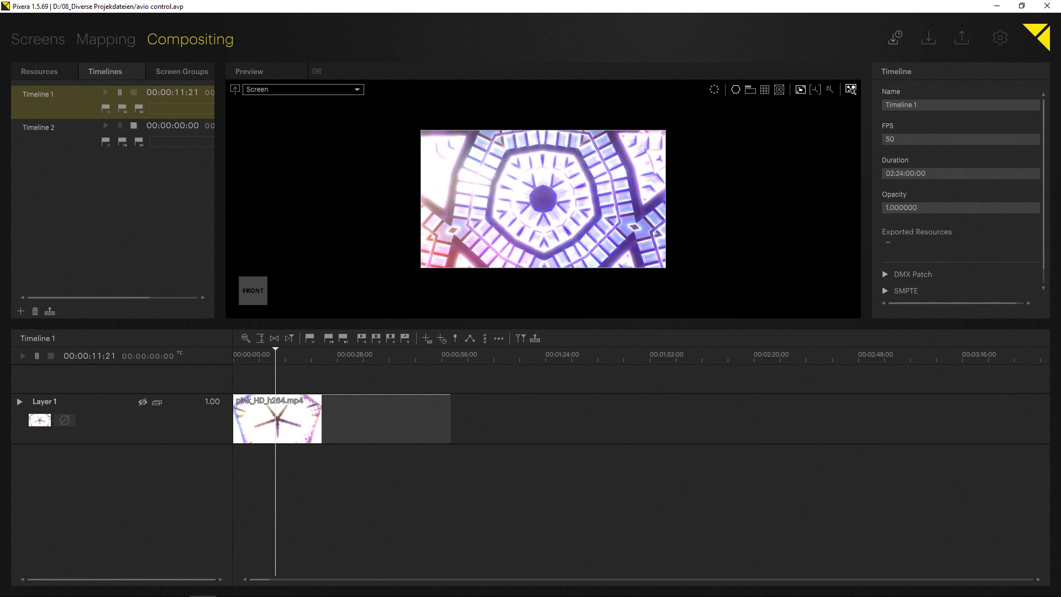
pyautogui.hotkey('alt', 'Tab')
# - Enlarge the Pixera node to show full channel names, rearrange windows, and raise Layer 1 opacity to 100
pyautogui.moveTo(984, 58); pyautogui.dragTo(811, 44)
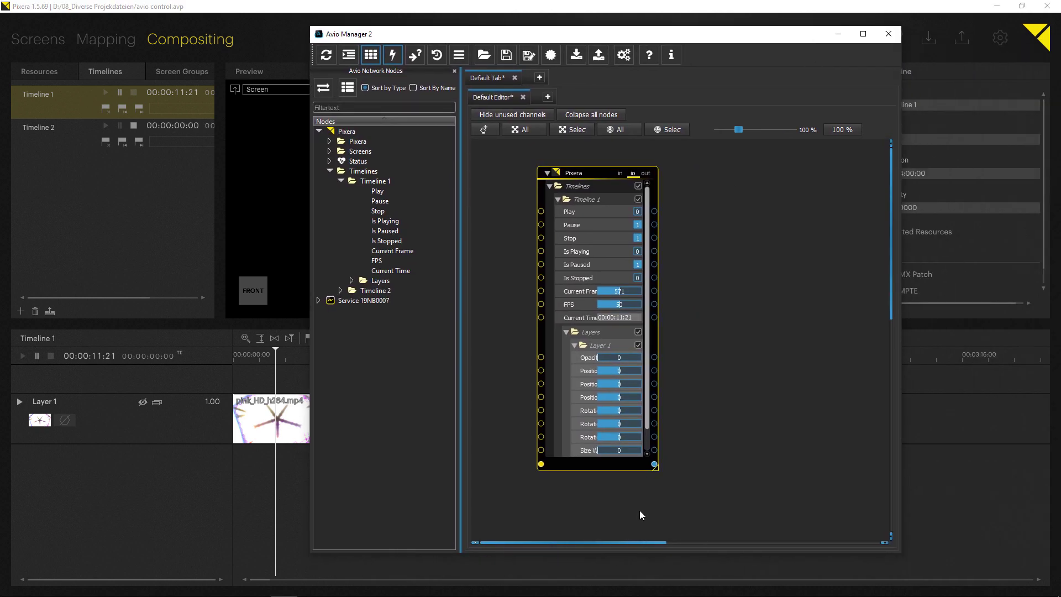
pyautogui.moveTo(656, 467); pyautogui.dragTo(717, 497)
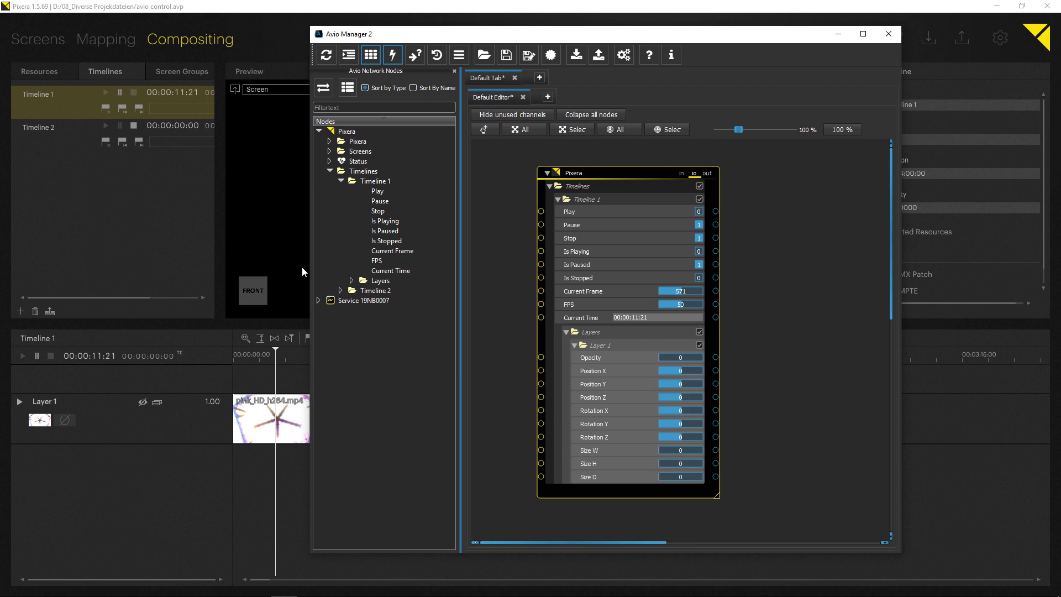
pyautogui.moveTo(309, 276); pyautogui.dragTo(467, 277)
pyautogui.moveTo(766, 186); pyautogui.dragTo(718, 177)
pyautogui.moveTo(644, 38); pyautogui.dragTo(775, 68)
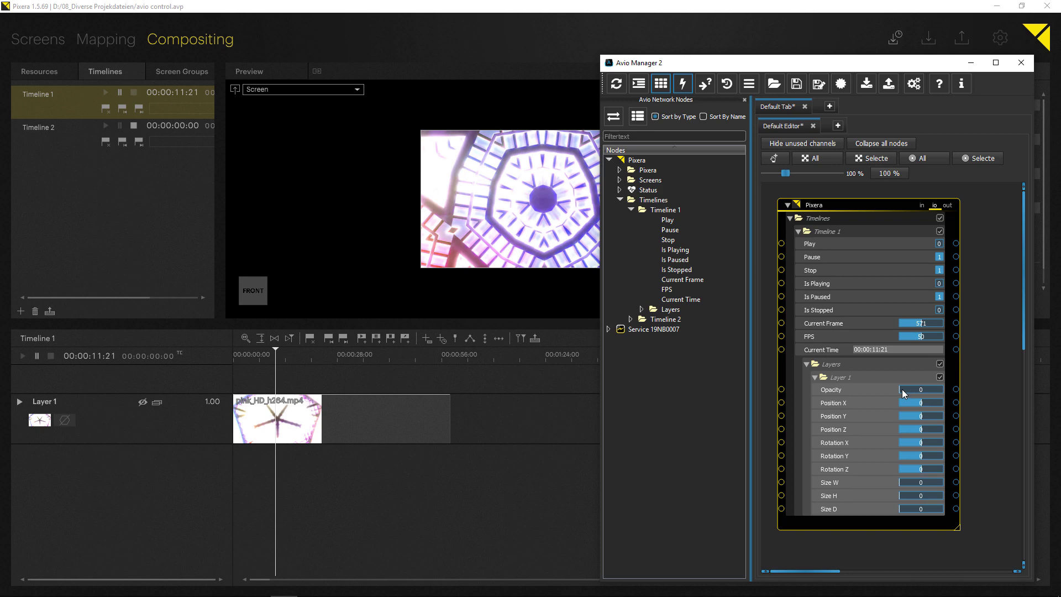
pyautogui.moveTo(902, 389); pyautogui.dragTo(976, 406)
# - Reframe and zoom out Pixera's preview, then drag Layer 1 Position X to -512.620 in Avio Manager
pyautogui.click(249, 104)
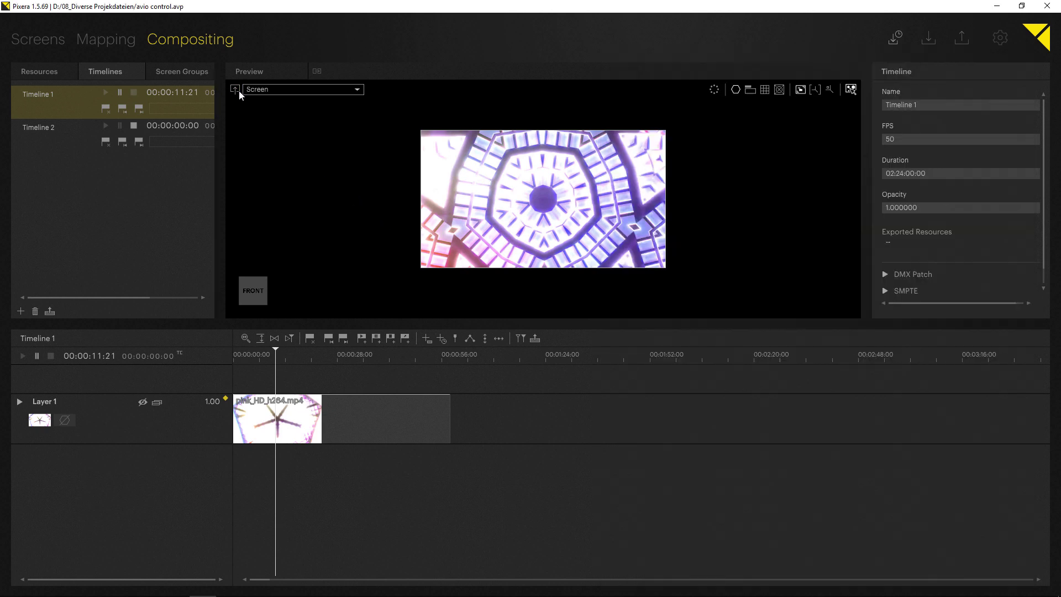
pyautogui.click(235, 89)
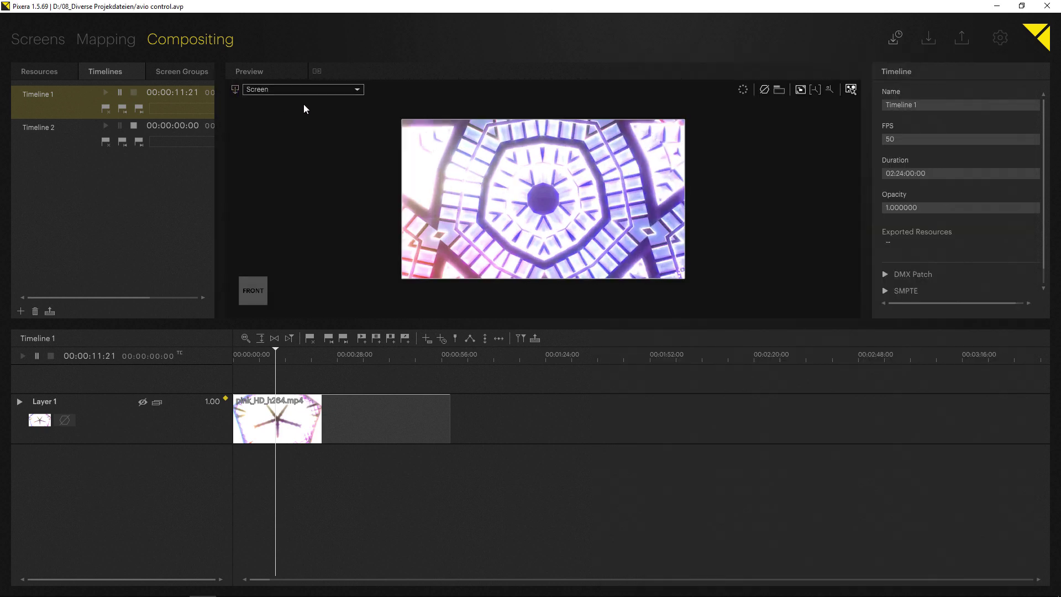
pyautogui.scroll(-2, 467, 213)
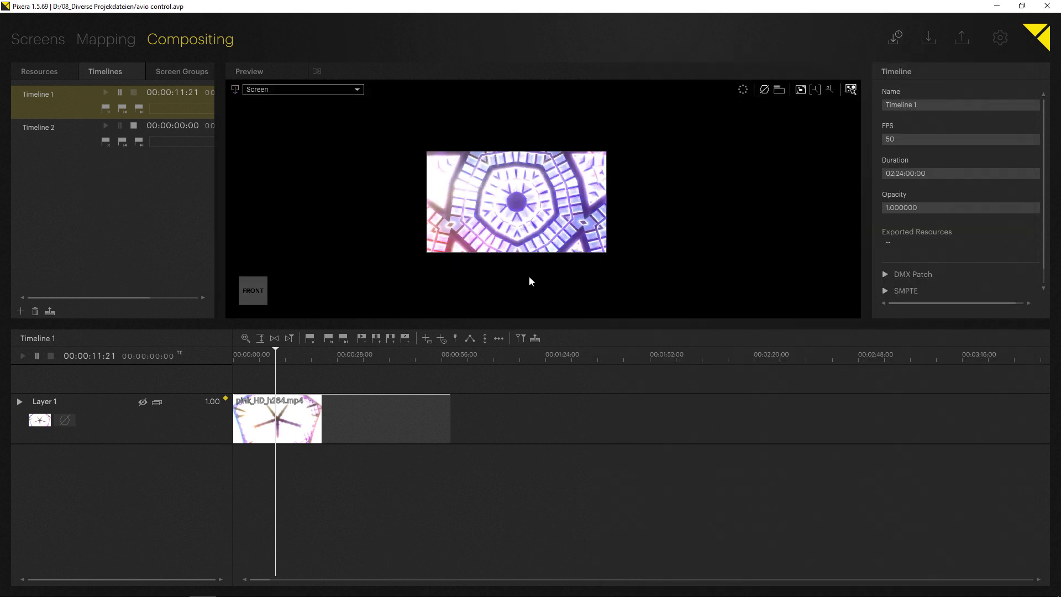
pyautogui.scroll(-3, 429, 202)
pyautogui.hotkey('alt', 'Tab')
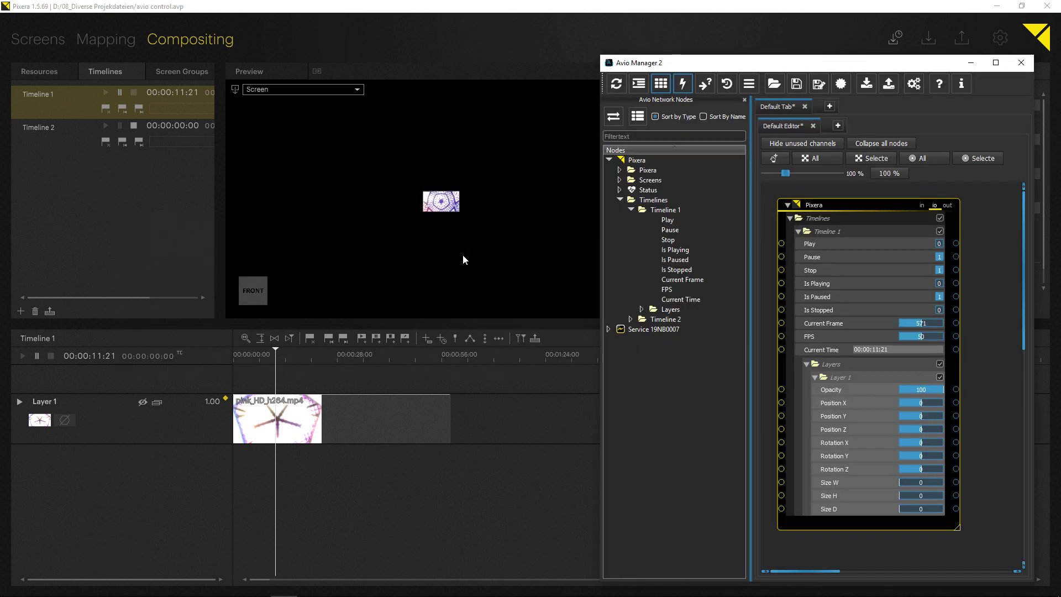
pyautogui.moveTo(923, 403); pyautogui.dragTo(915, 430)
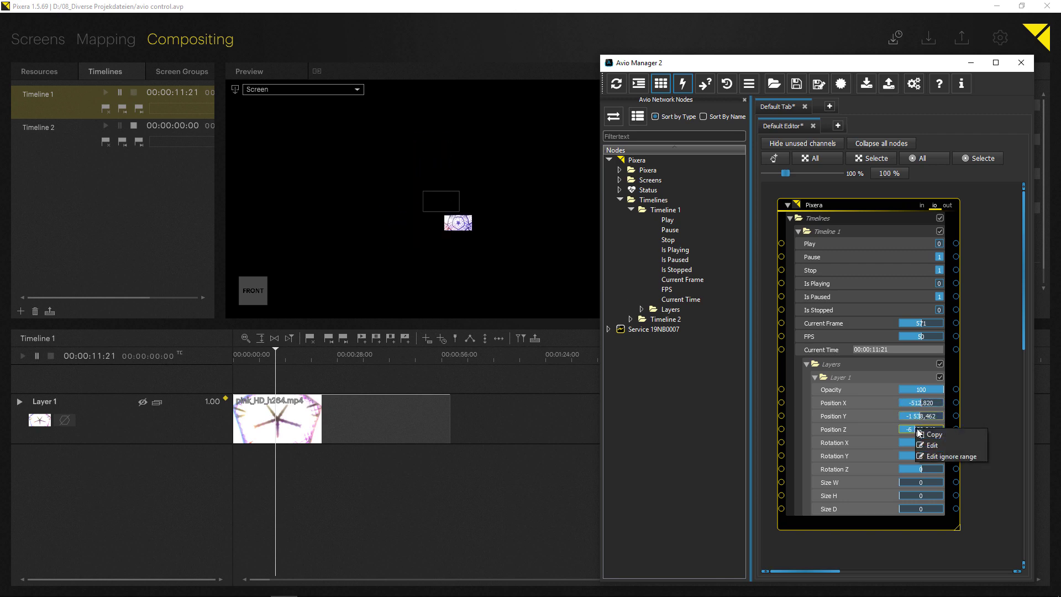
# - Set Layer 1's Position Z to 0 through its Edit box
pyautogui.rightClick(920, 429)
pyautogui.click(940, 453)
pyautogui.write('0')
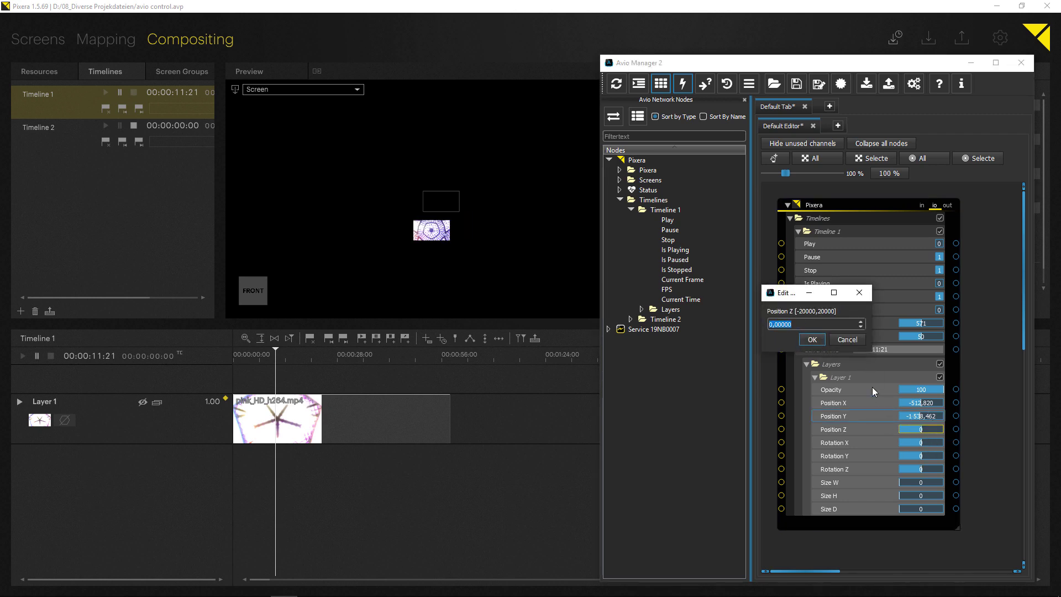
pyautogui.click(851, 345)
# - Try entering 9 for Position Y and nudge the Position Y and X sliders
pyautogui.click(918, 413)
pyautogui.doubleClick(917, 414)
pyautogui.write('9')
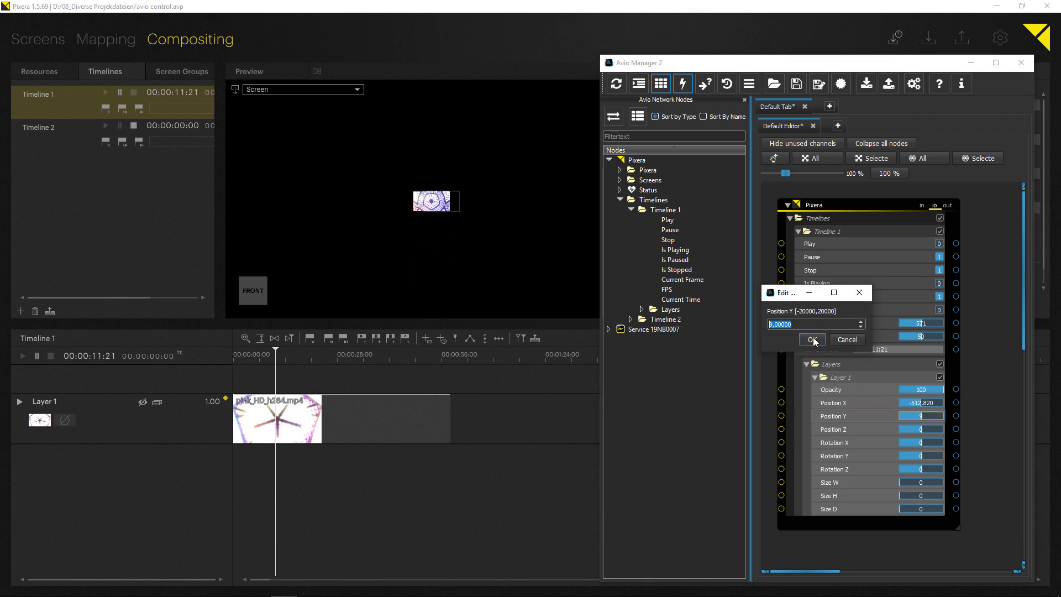
pyautogui.click(846, 339)
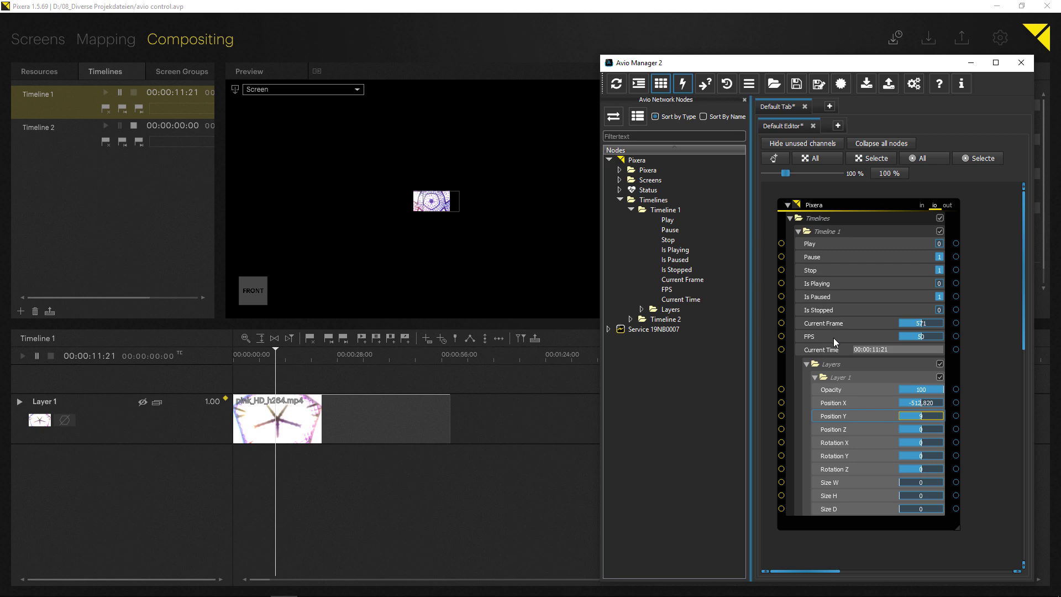
pyautogui.click(916, 417)
pyautogui.click(920, 405)
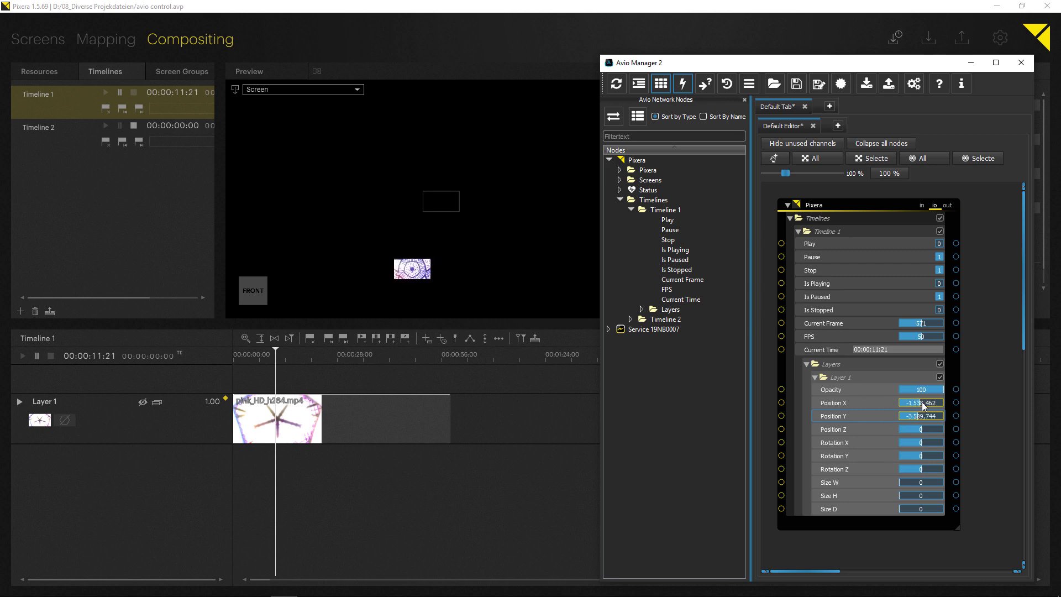
# - Set Position X to 0 through its Edit box
pyautogui.rightClick(924, 406)
pyautogui.click(945, 426)
pyautogui.click(820, 347)
pyautogui.rightClick(914, 413)
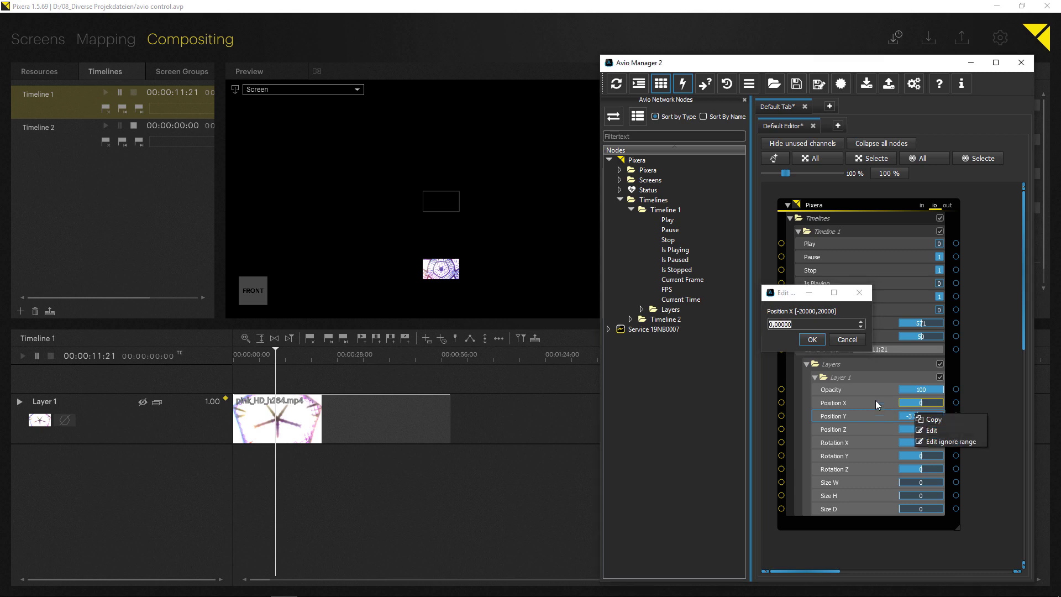
pyautogui.click(857, 345)
# - Set Position Y to 0, recentring the video in Pixera's preview
pyautogui.rightClick(915, 415)
pyautogui.click(933, 430)
pyautogui.write('0')
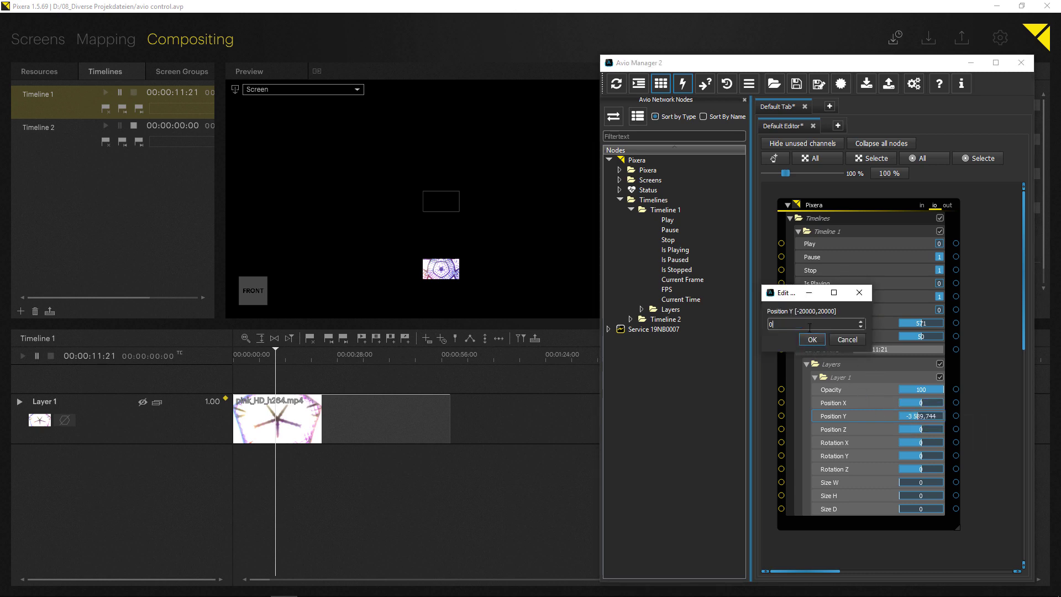
pyautogui.click(811, 340)
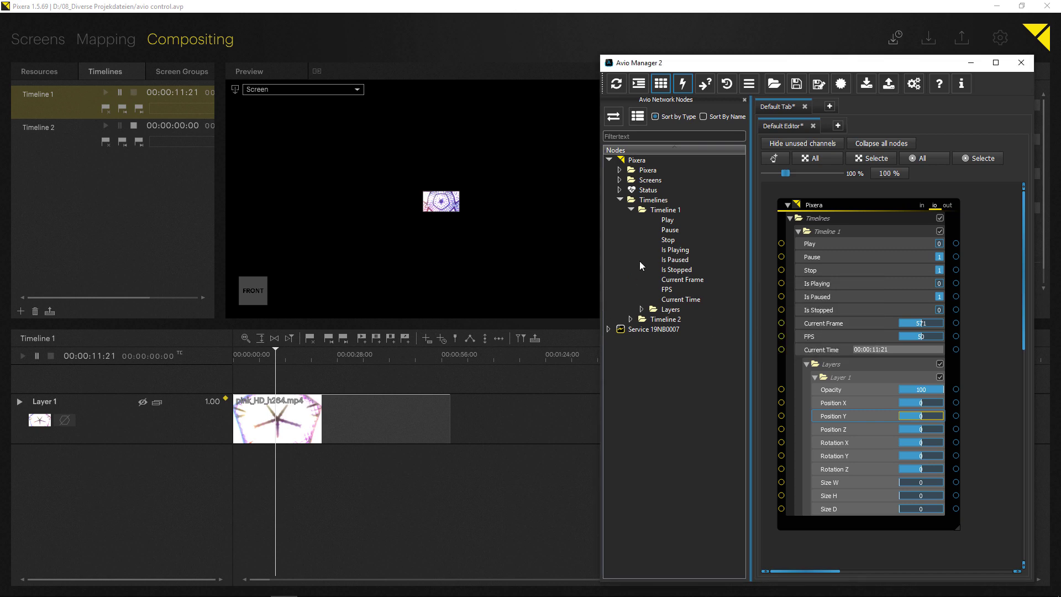
pyautogui.scroll(3, 377, 197)
pyautogui.click(469, 242)
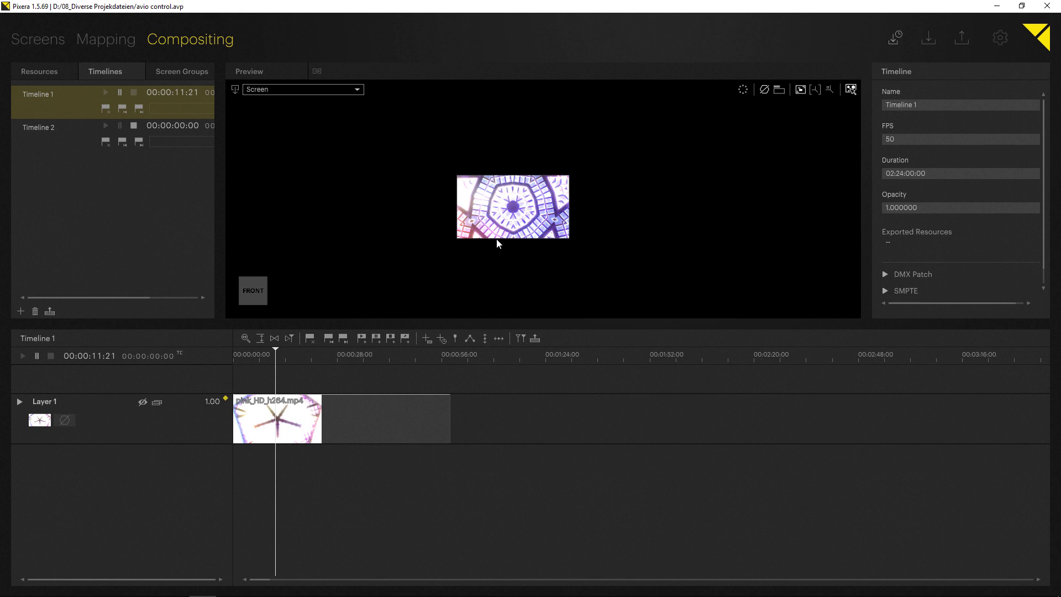
# - Show Pixera's resources list and open the Wings Avio Service licensing details from the tray
pyautogui.click(29, 75)
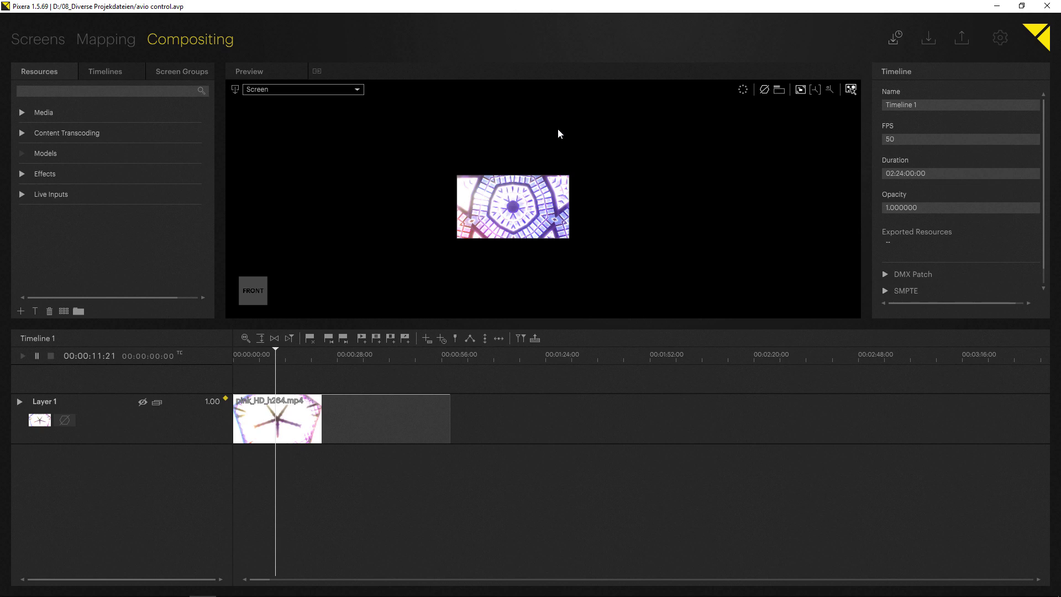
pyautogui.press('super')
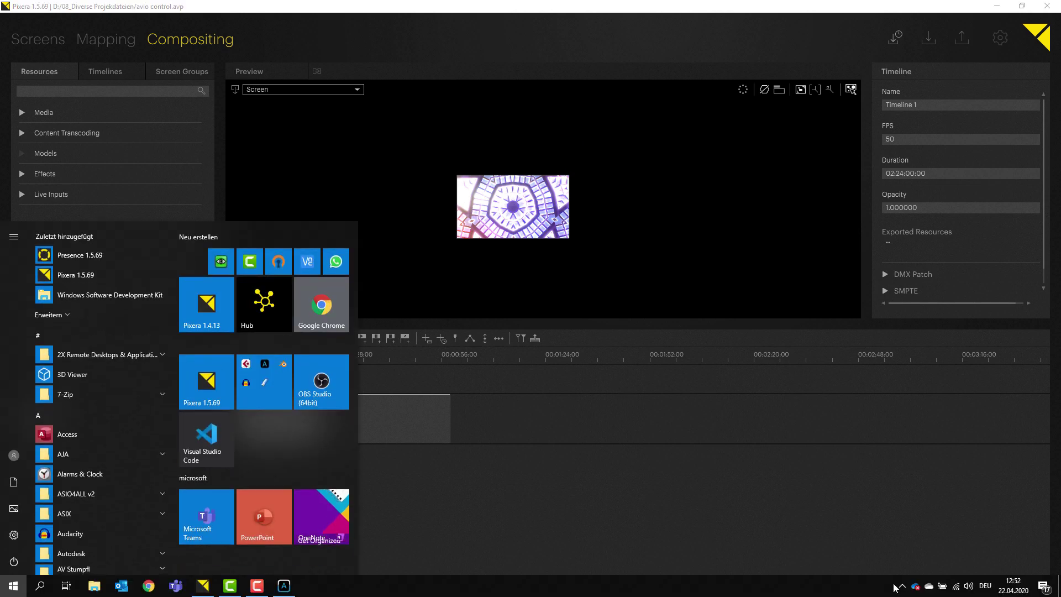
pyautogui.click(902, 586)
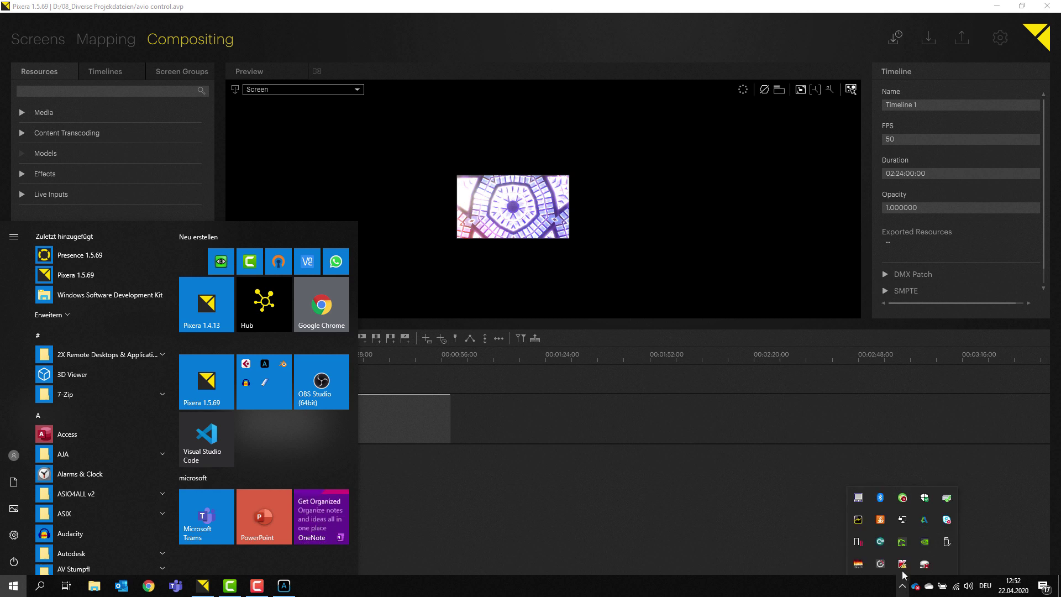
pyautogui.rightClick(860, 520)
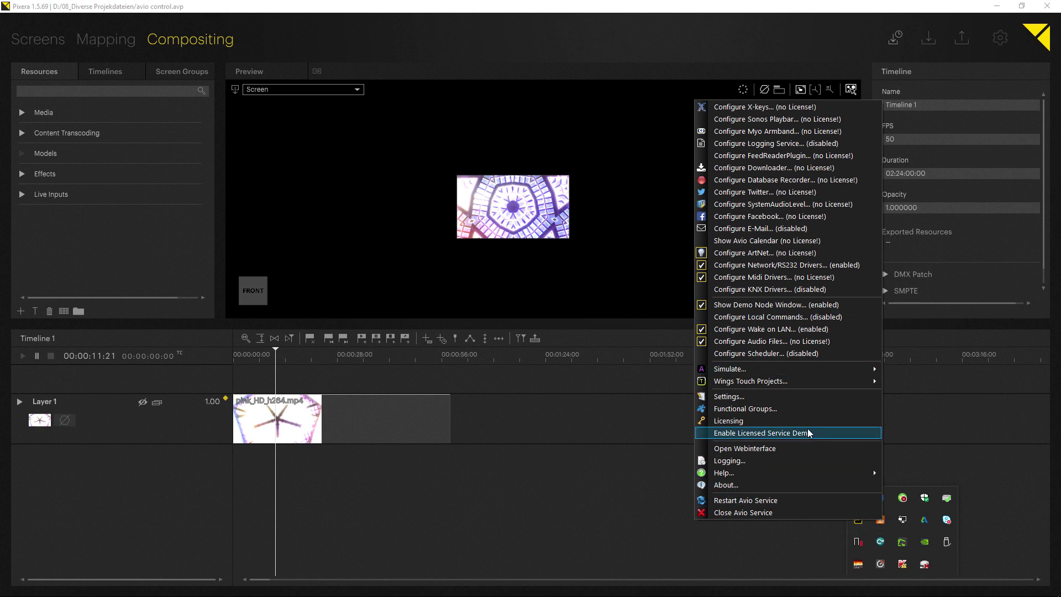
pyautogui.click(790, 424)
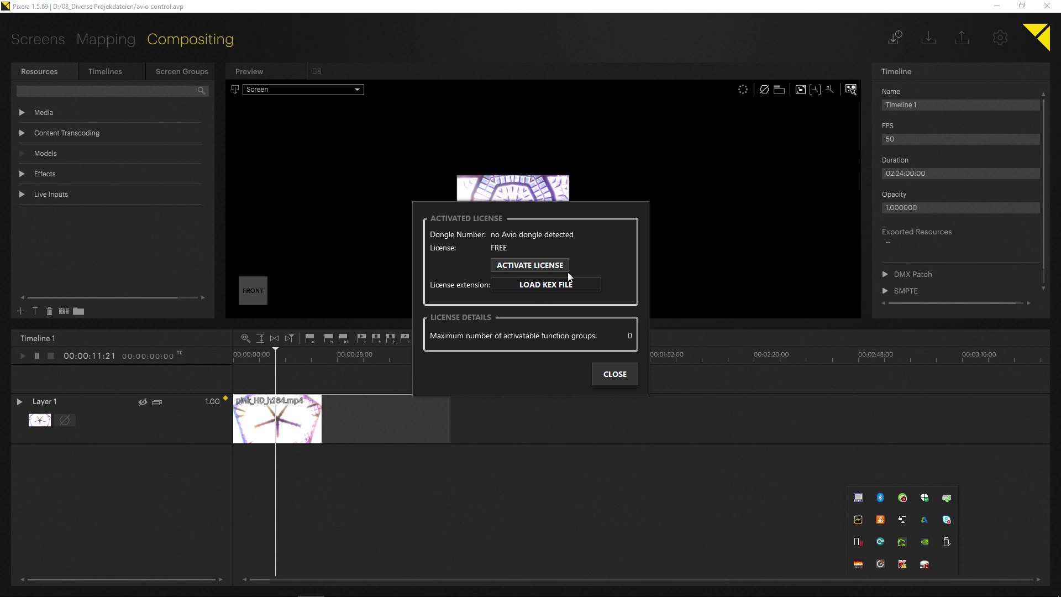
# - Close the licence dialog and open Functional Groups, showing 2/0 slots and ArtNet not started
pyautogui.click(622, 376)
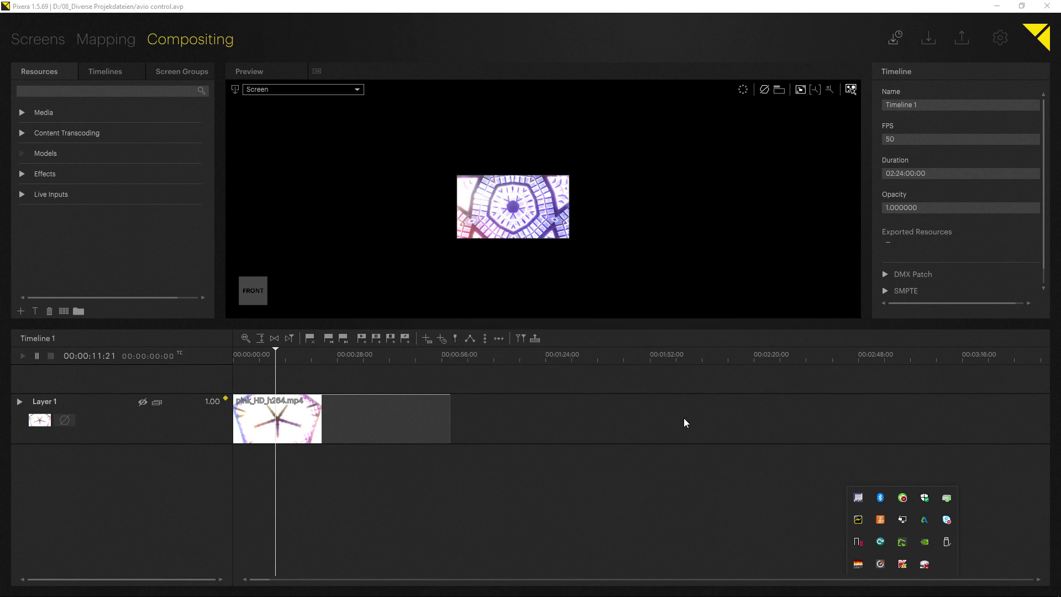
pyautogui.rightClick(860, 521)
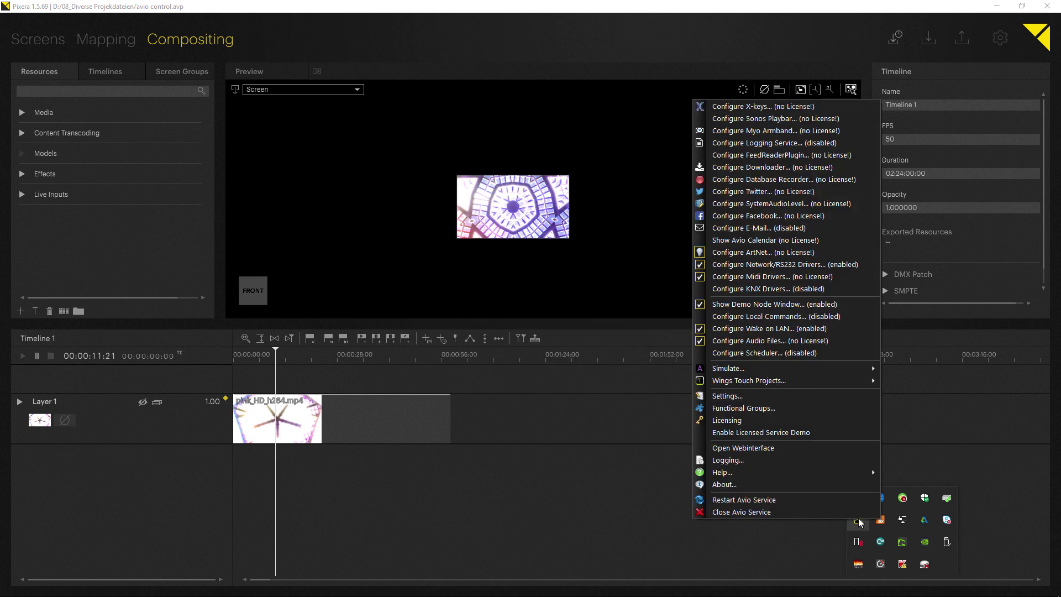
pyautogui.click(755, 409)
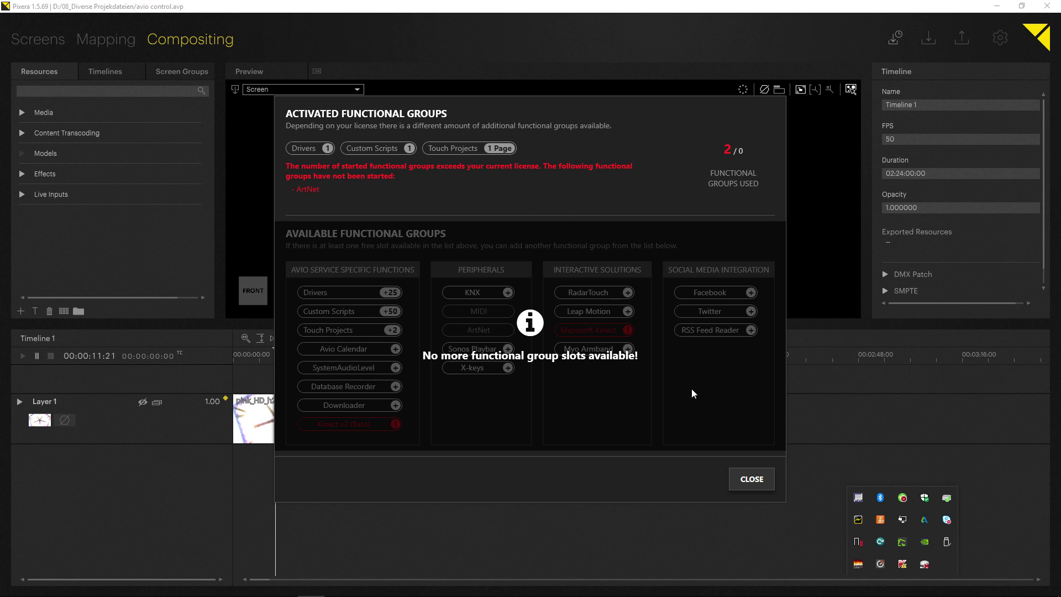
# - Close the functional groups dialog, then review and close the Avio Service settings
pyautogui.click(748, 479)
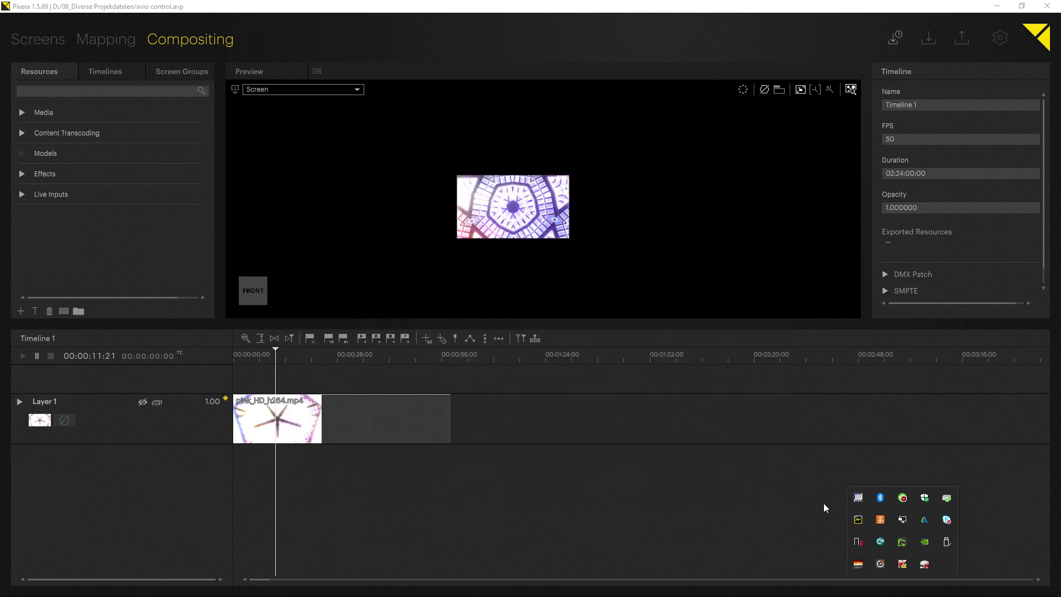
pyautogui.rightClick(863, 521)
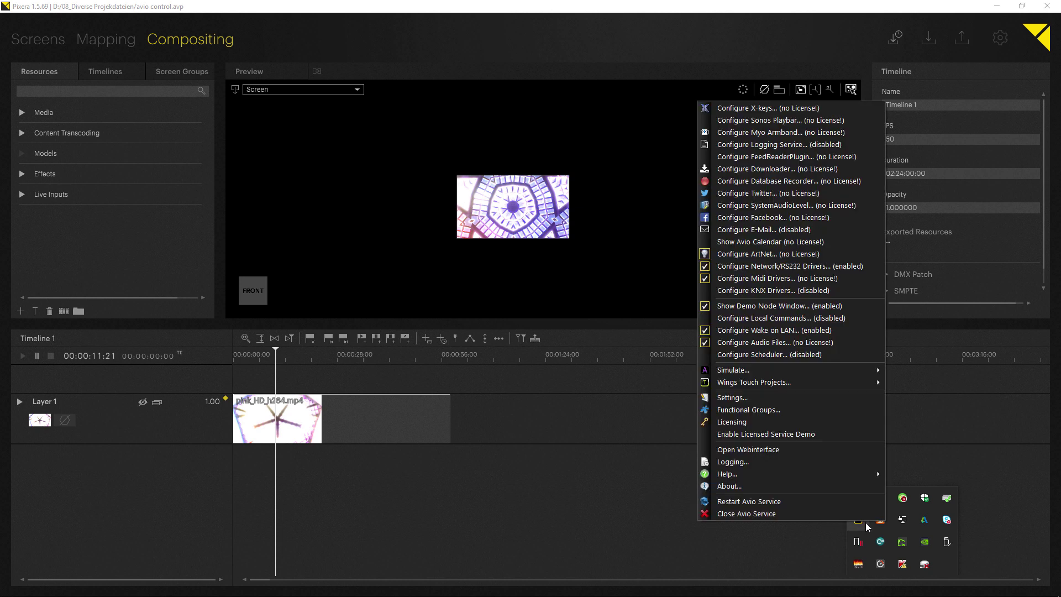
pyautogui.click(752, 398)
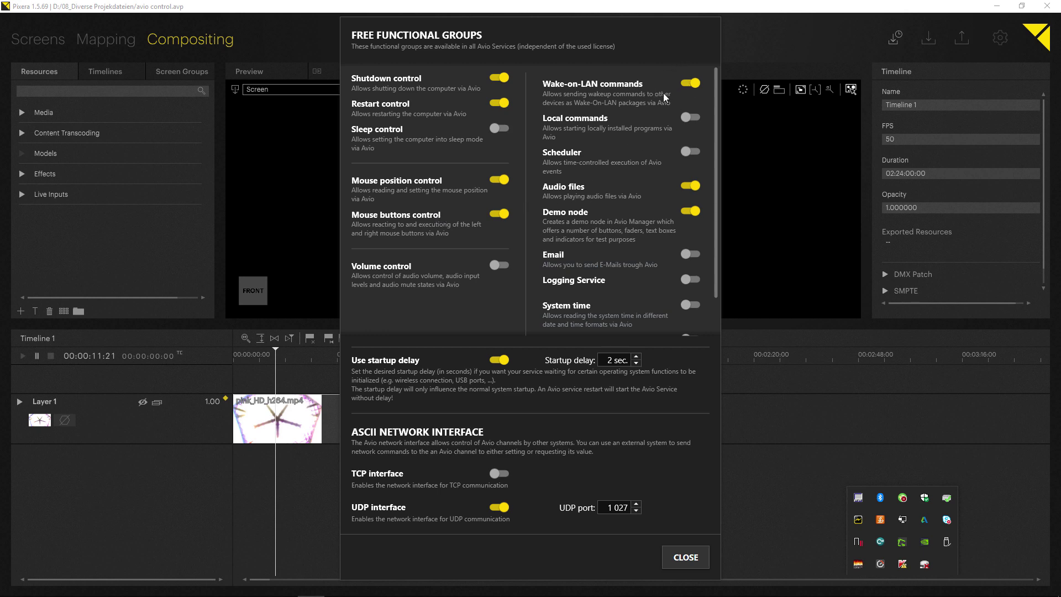
pyautogui.scroll(-1, 611, 212)
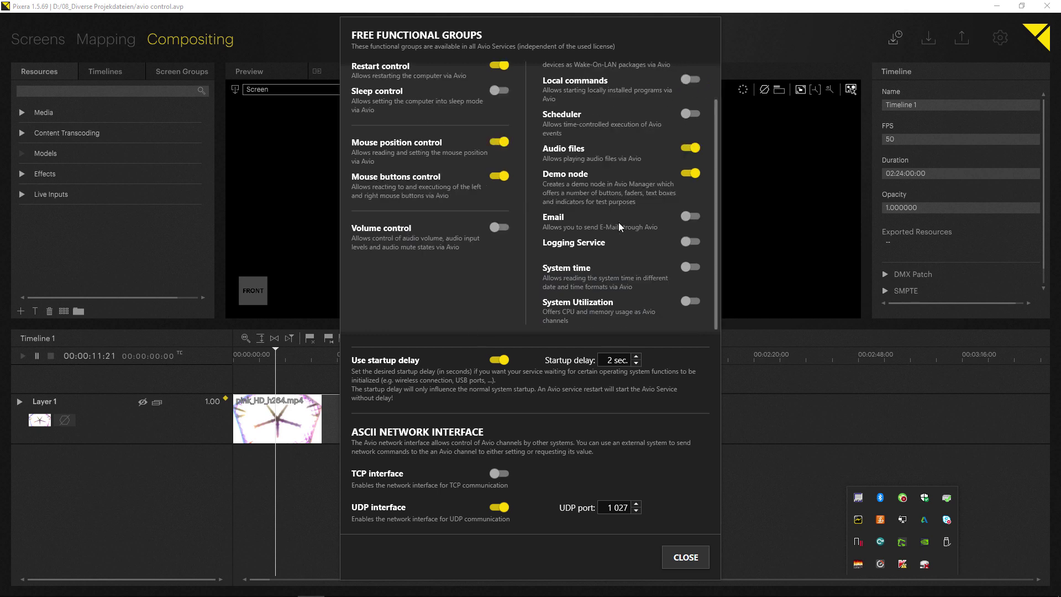
pyautogui.scroll(1, 619, 216)
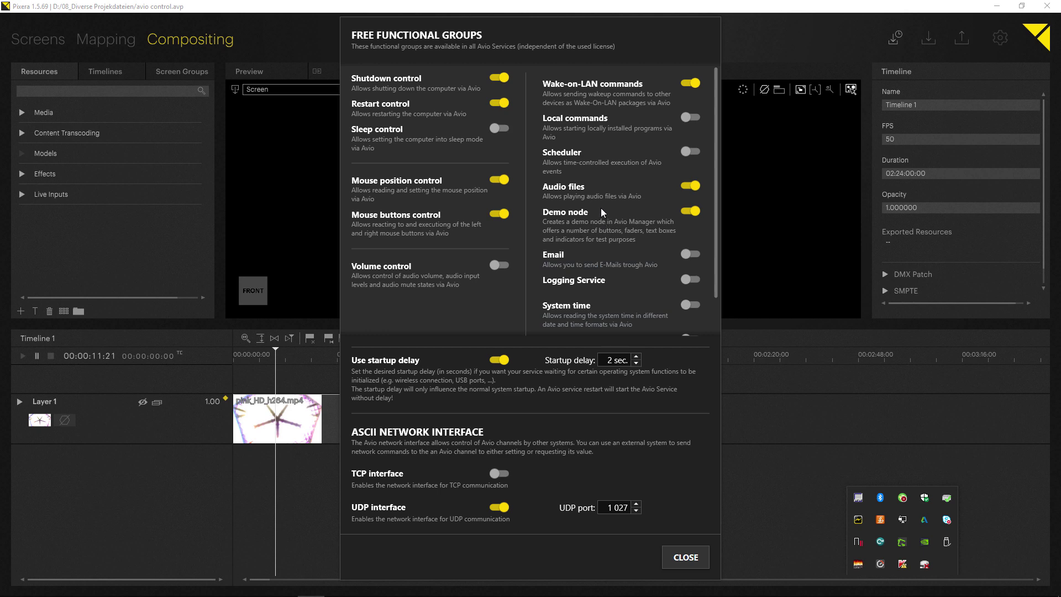
pyautogui.click(685, 558)
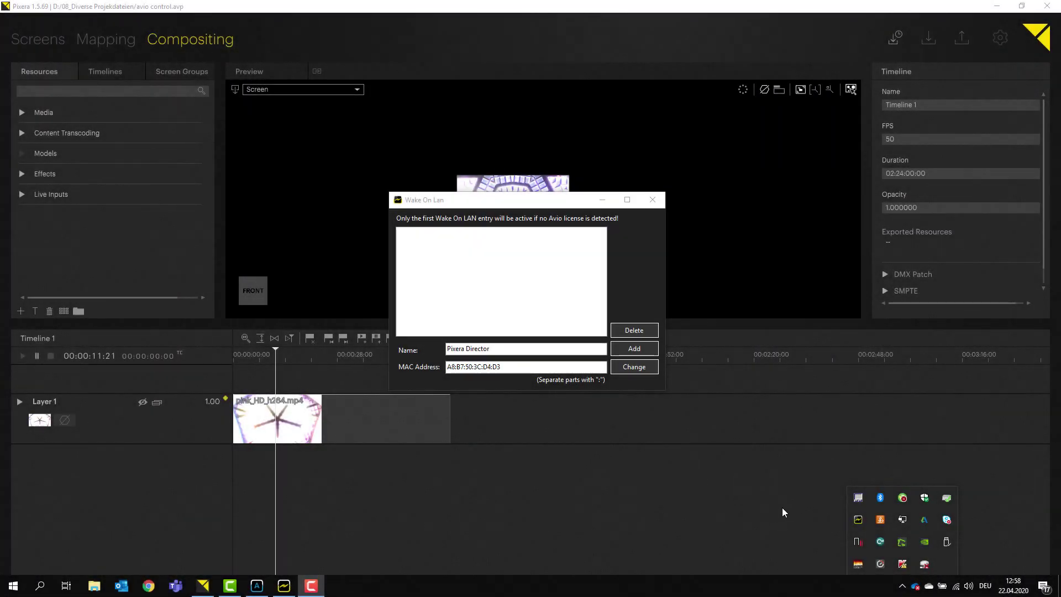
# - Add a Pixera Director Wake on LAN entry with its MAC address, then close the window
pyautogui.rightClick(858, 522)
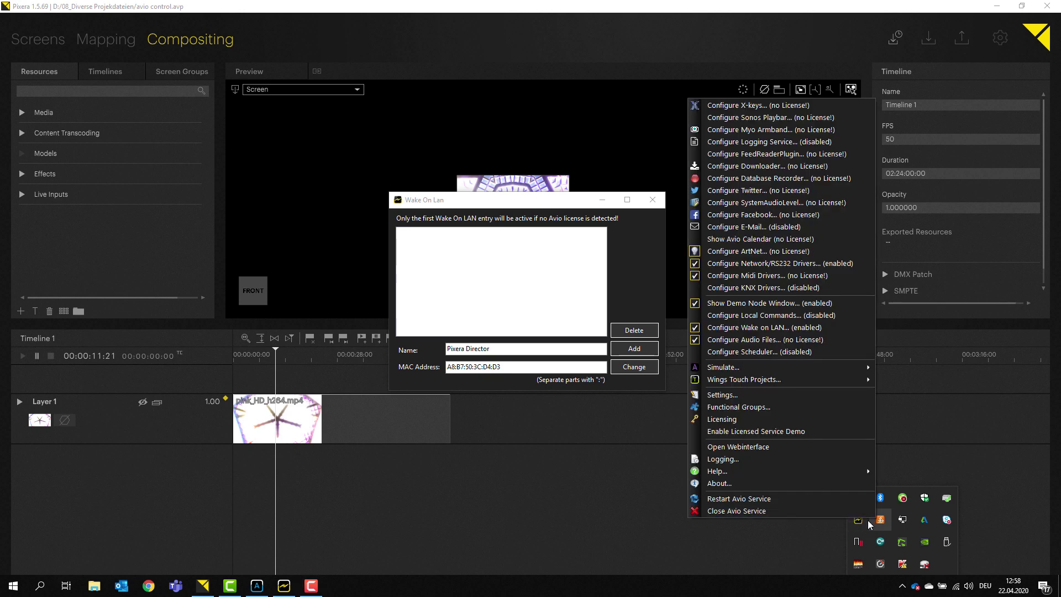
pyautogui.click(757, 327)
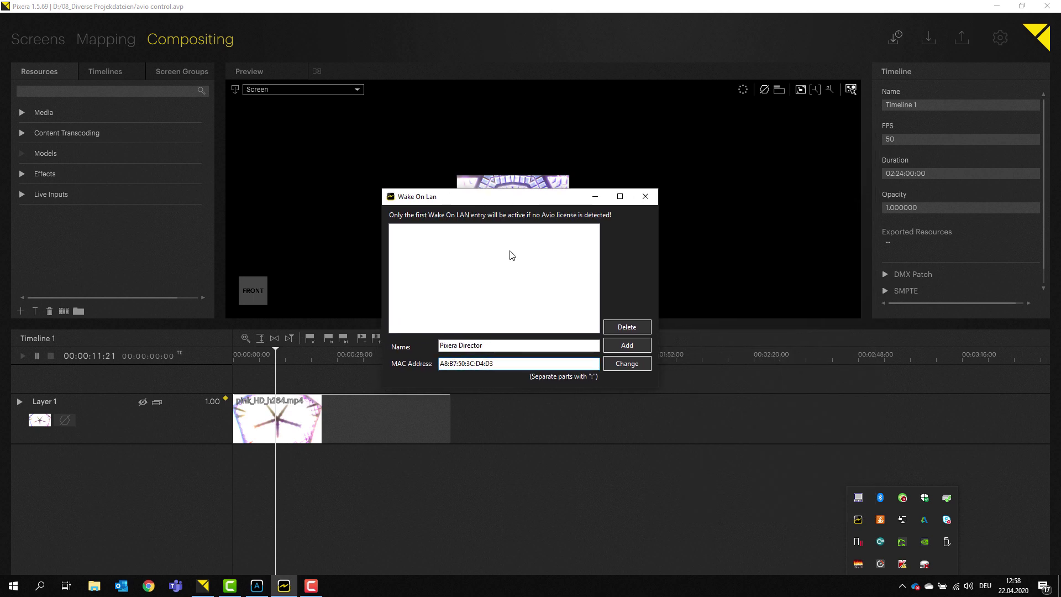
pyautogui.doubleClick(496, 346)
pyautogui.moveTo(508, 364); pyautogui.dragTo(439, 364)
pyautogui.click(616, 346)
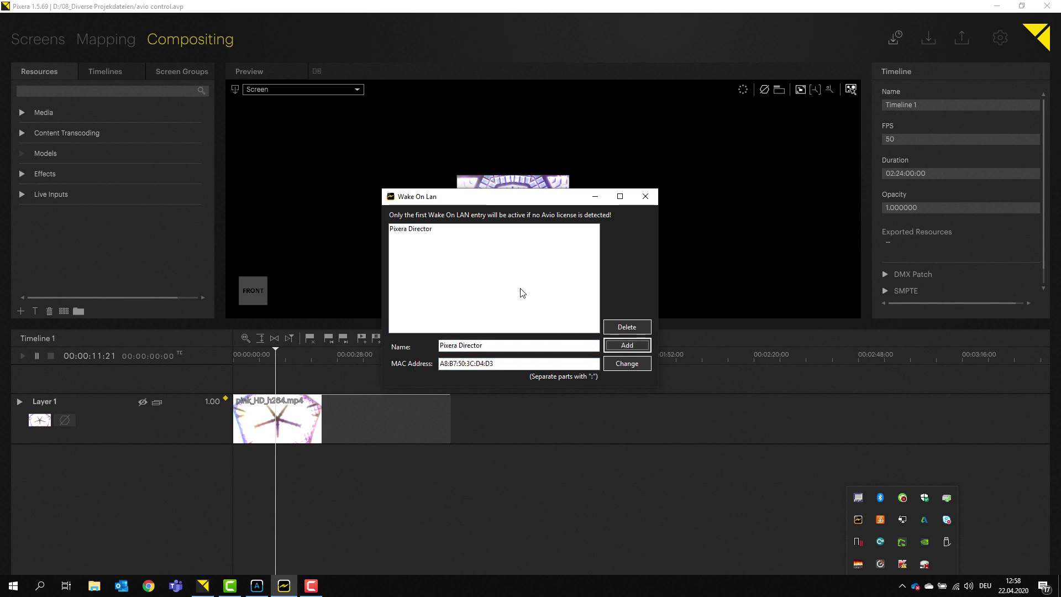
pyautogui.click(643, 200)
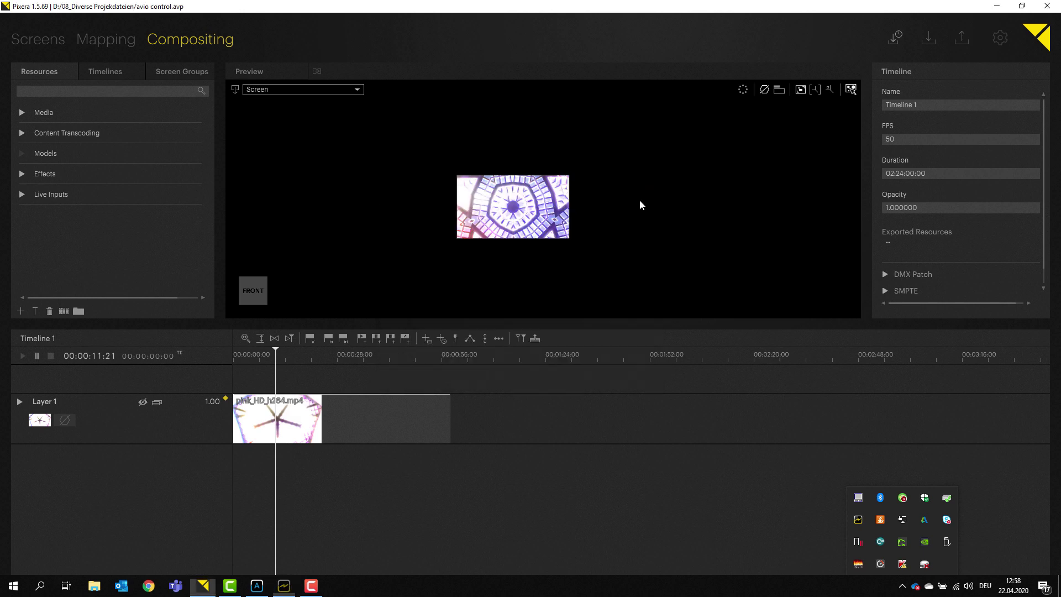
# - Bring Avio Manager 2 forward, centre its window, and dismiss the tray flyout
pyautogui.click(258, 585)
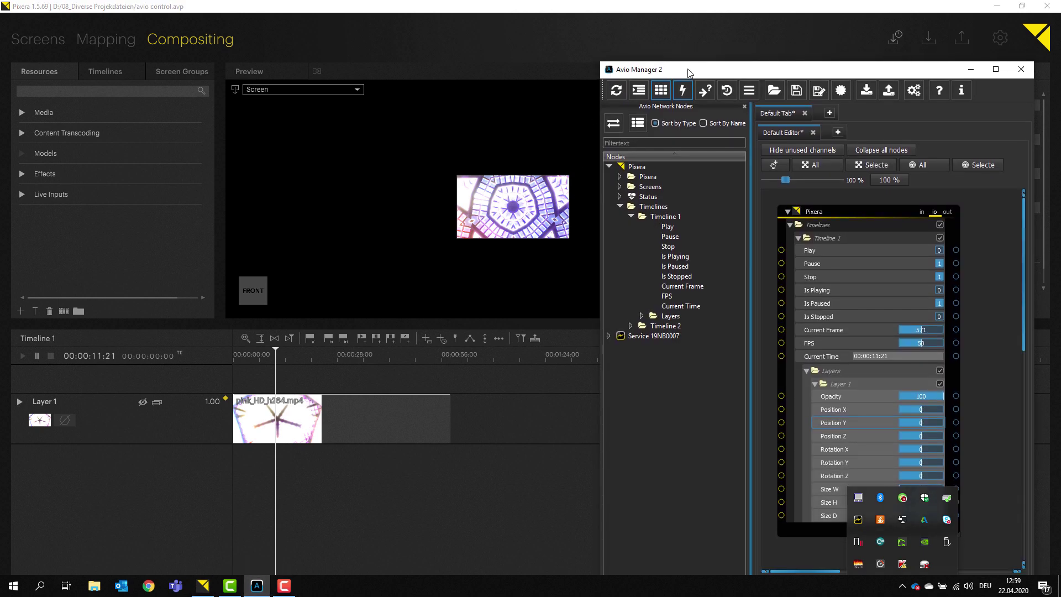
pyautogui.moveTo(658, 68); pyautogui.dragTo(325, 35)
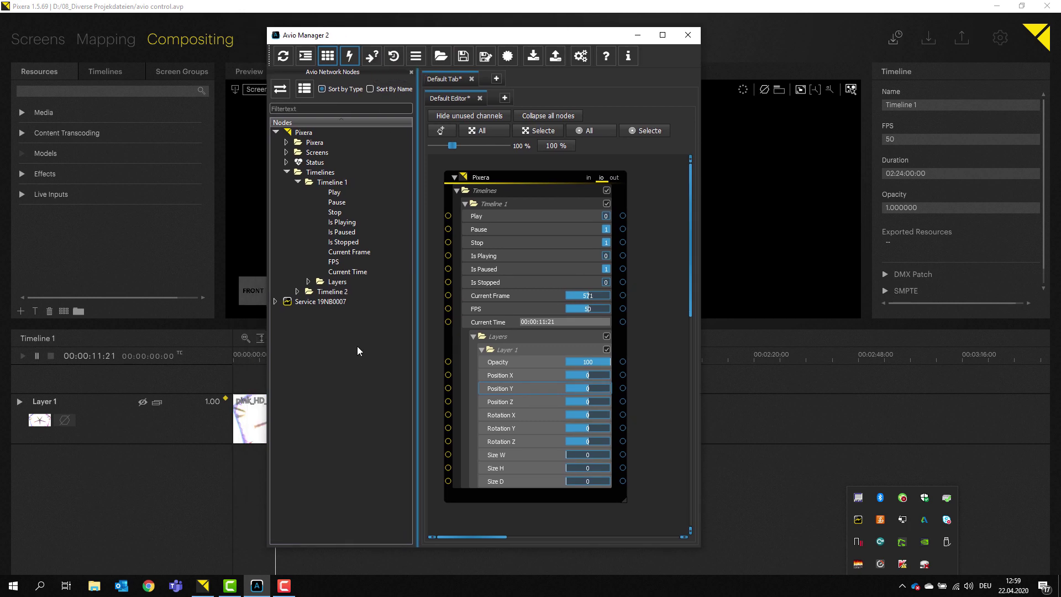
pyautogui.click(902, 586)
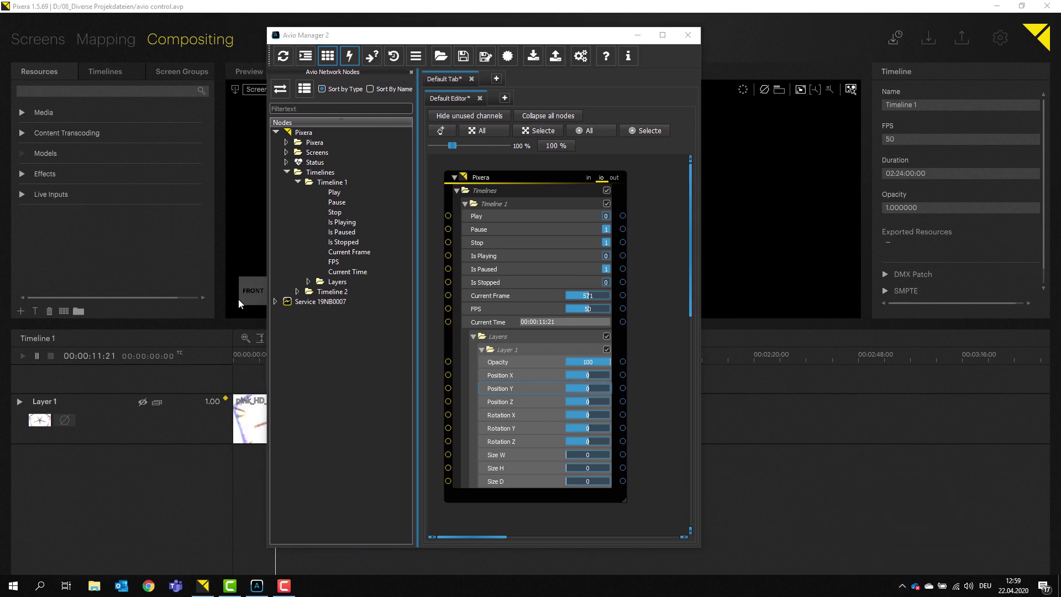
# - Expand Service > PC Controls > Wake on Lan and drag Pixera Director into the editor
pyautogui.click(306, 304)
pyautogui.moveTo(306, 304)
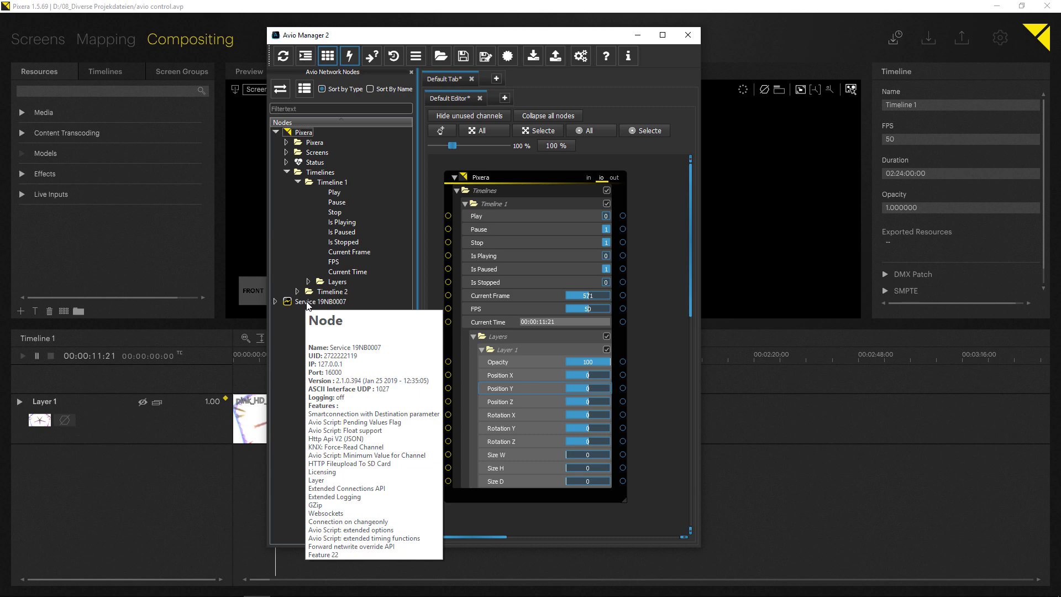
pyautogui.click(275, 302)
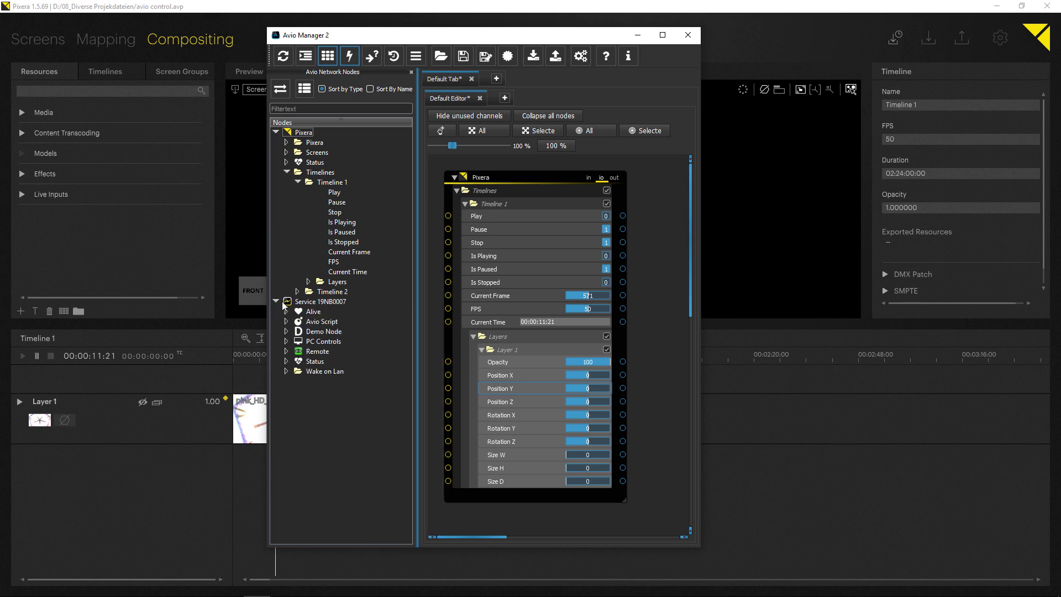
pyautogui.click(286, 341)
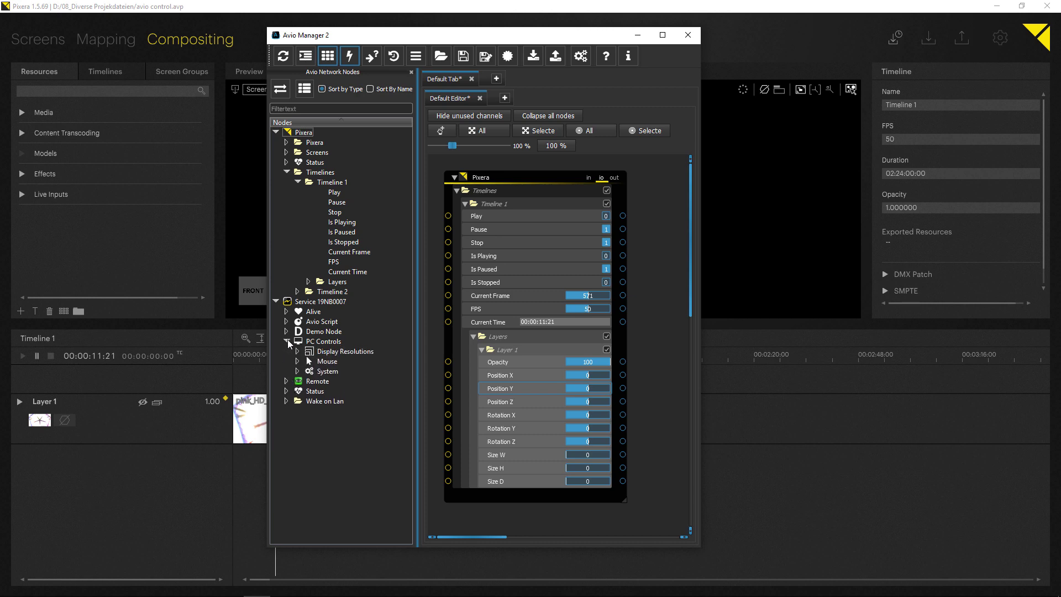
pyautogui.click(287, 401)
pyautogui.moveTo(319, 403); pyautogui.dragTo(790, 210)
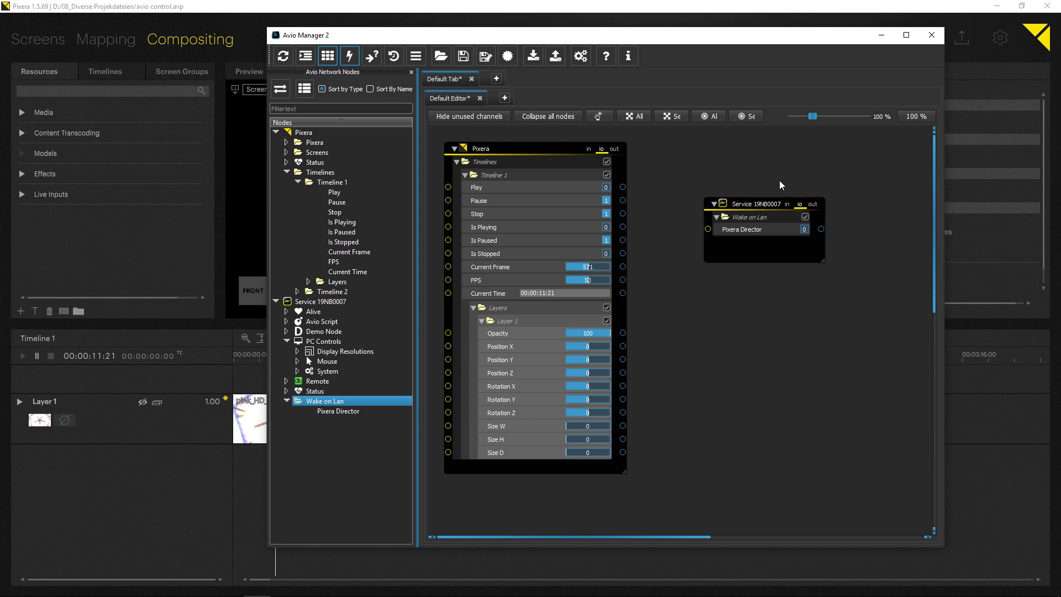
# - Remove the Wake on Lan node, then add the PC Controls Mouse channels and test Button Left
pyautogui.press('Delete')
pyautogui.click(617, 308)
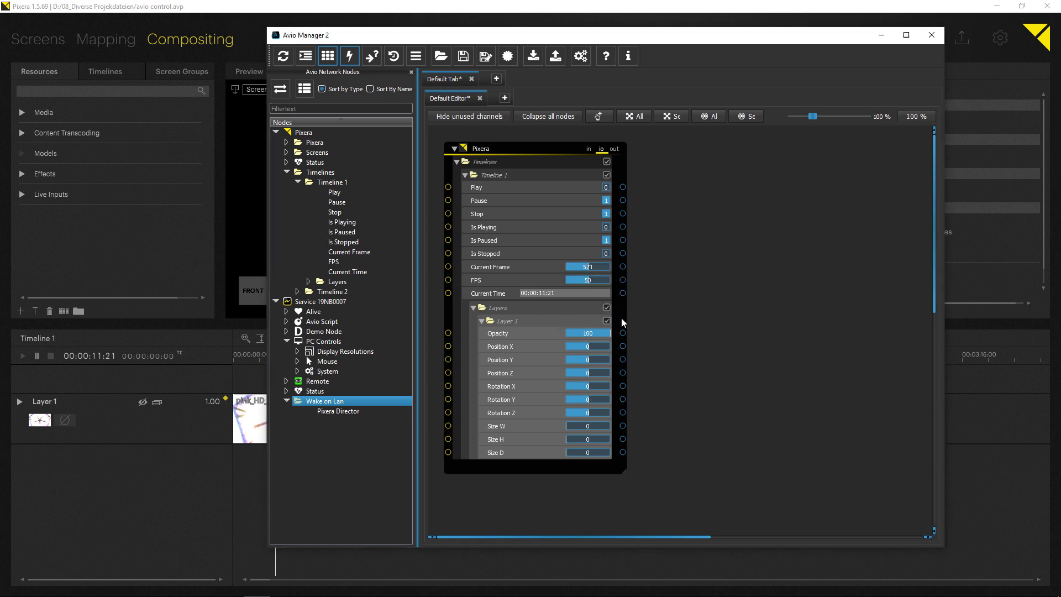
pyautogui.click(298, 361)
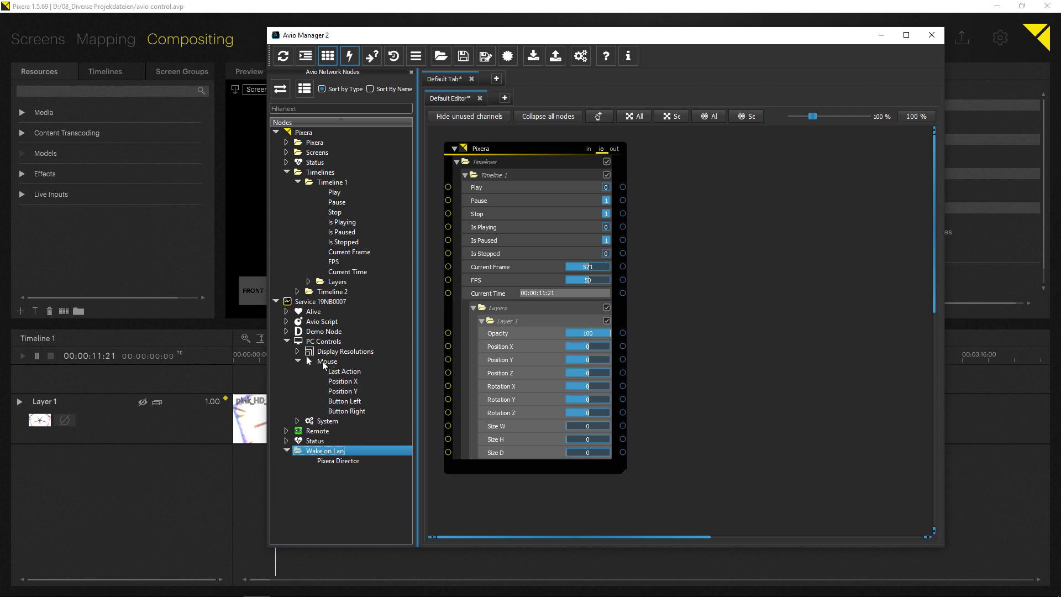
pyautogui.moveTo(328, 361); pyautogui.dragTo(728, 284)
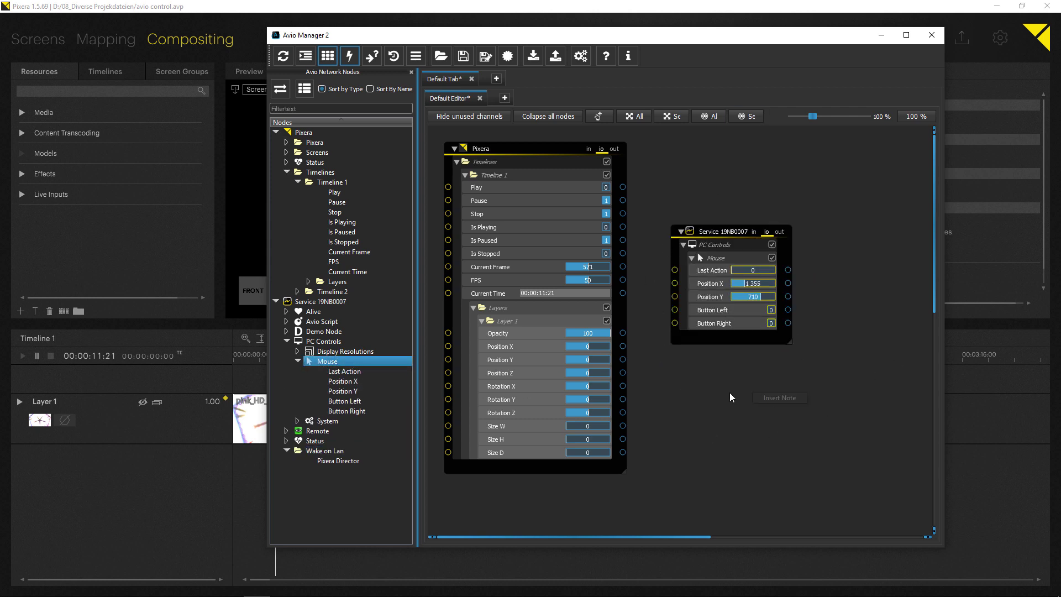
pyautogui.rightClick(706, 383)
pyautogui.click(775, 404)
# - Delete the Mouse service node and move the Pixera node to the right
pyautogui.click(289, 347)
pyautogui.click(729, 231)
pyautogui.press('Delete')
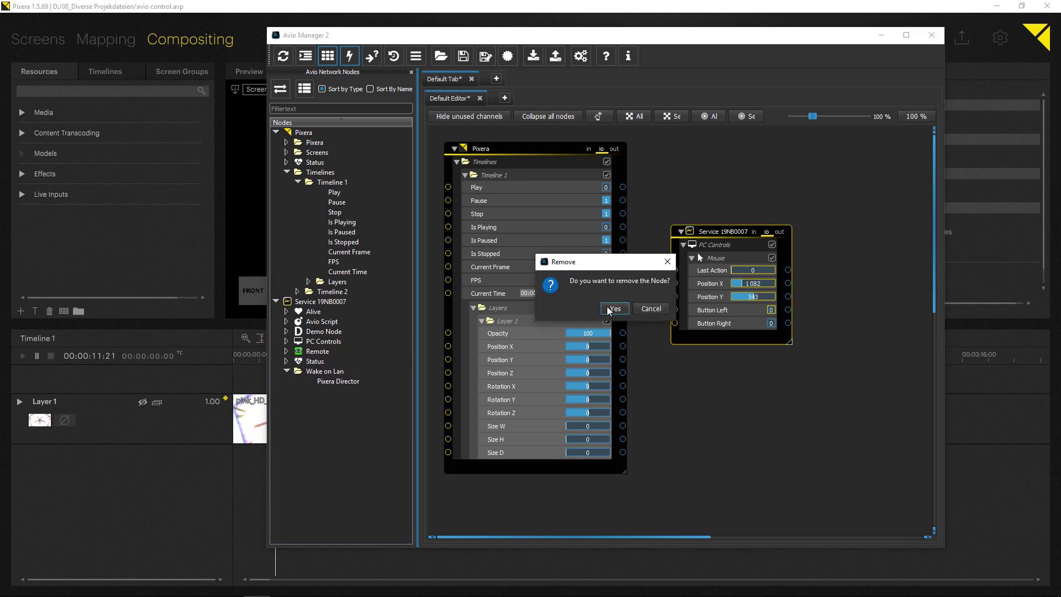
pyautogui.click(617, 312)
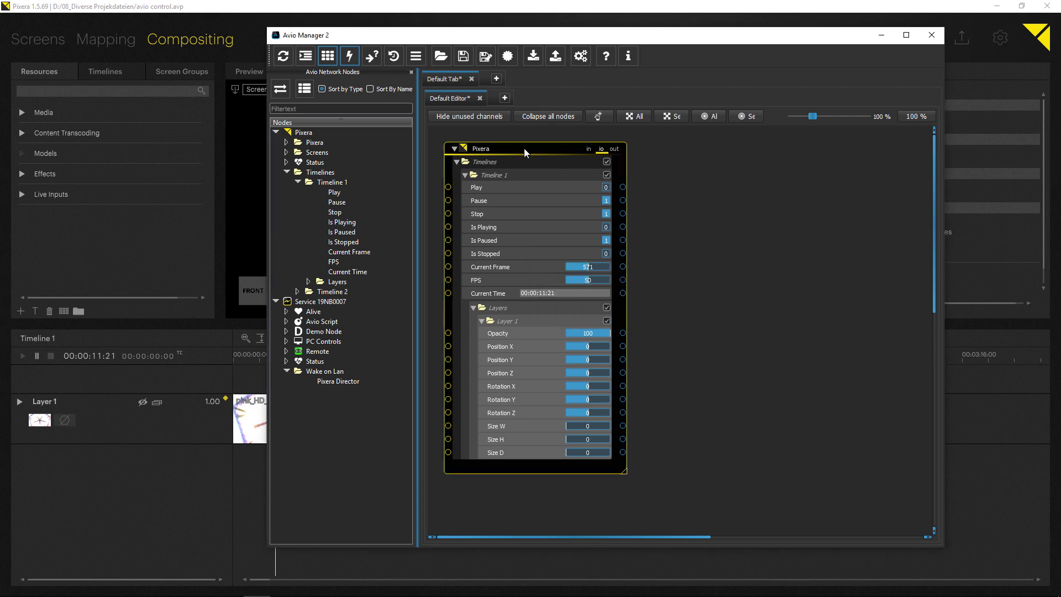
pyautogui.moveTo(531, 154); pyautogui.dragTo(731, 164)
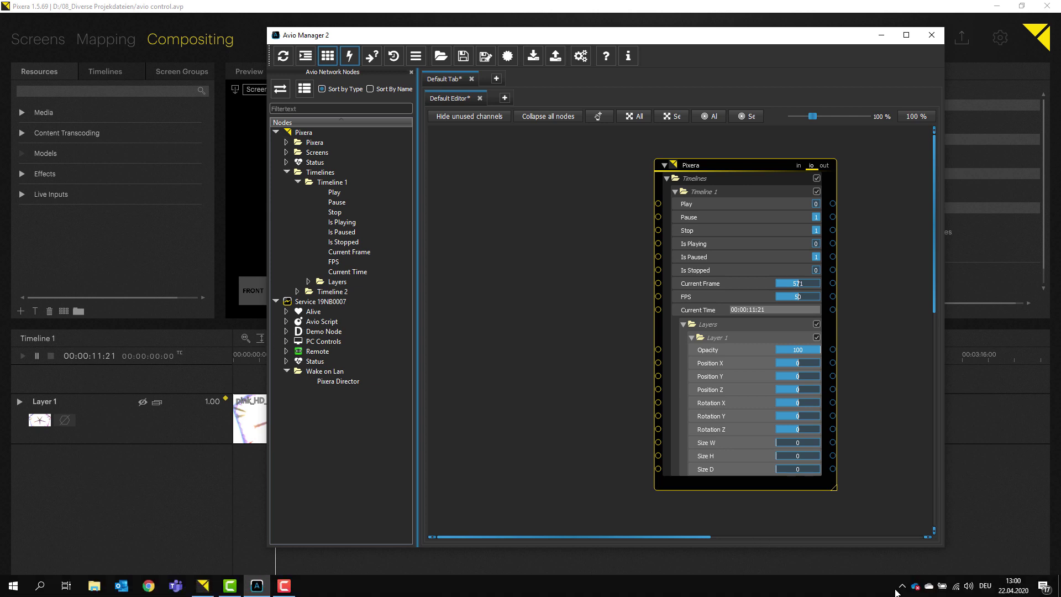
# - Show the Demo Node window from the Avio Service tray menu and move it aside
pyautogui.click(902, 587)
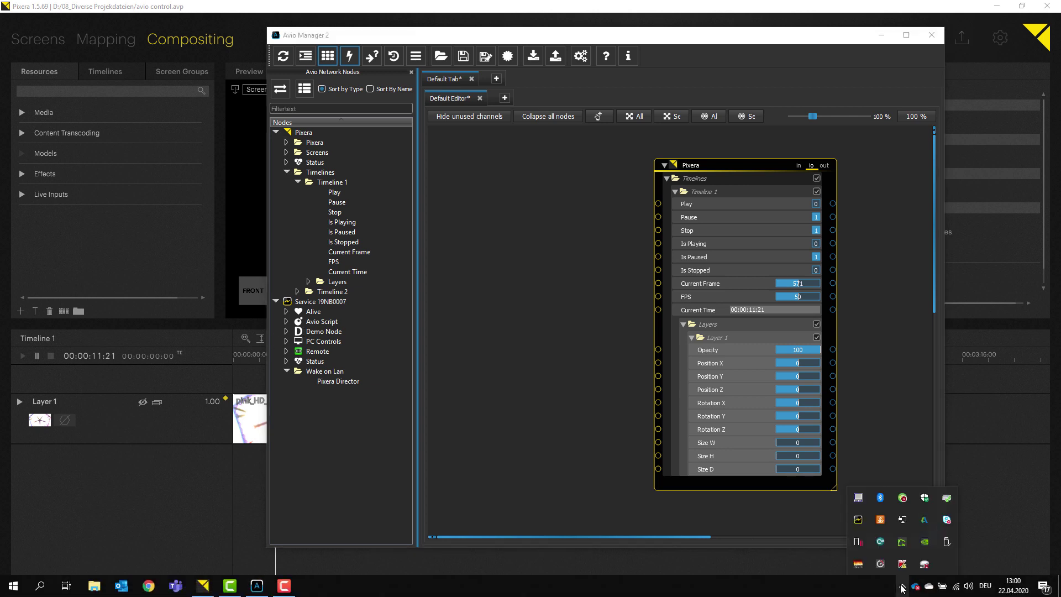
pyautogui.rightClick(858, 519)
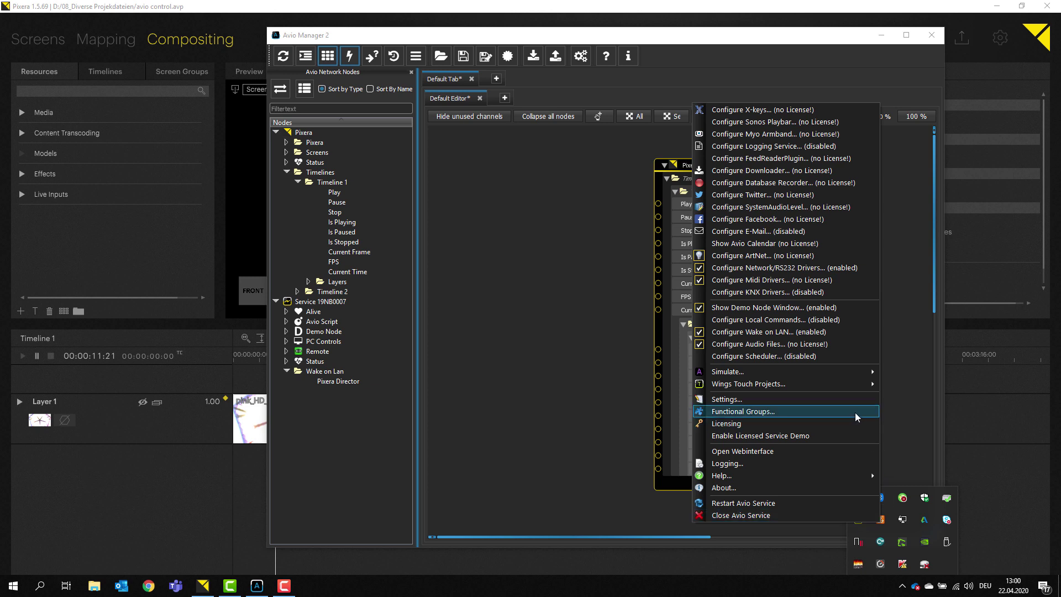
pyautogui.click(704, 310)
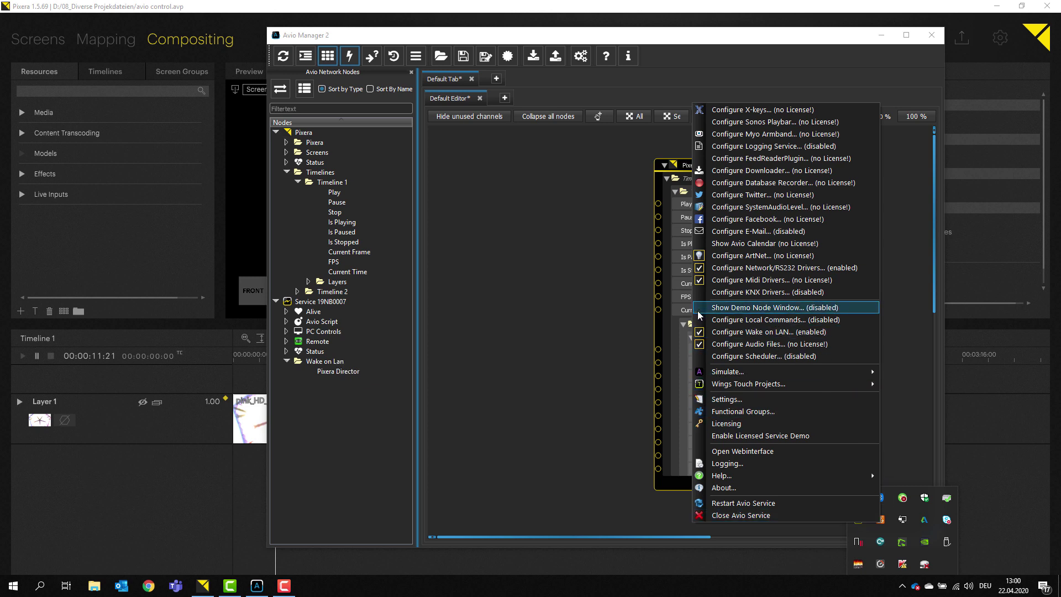
pyautogui.click(704, 308)
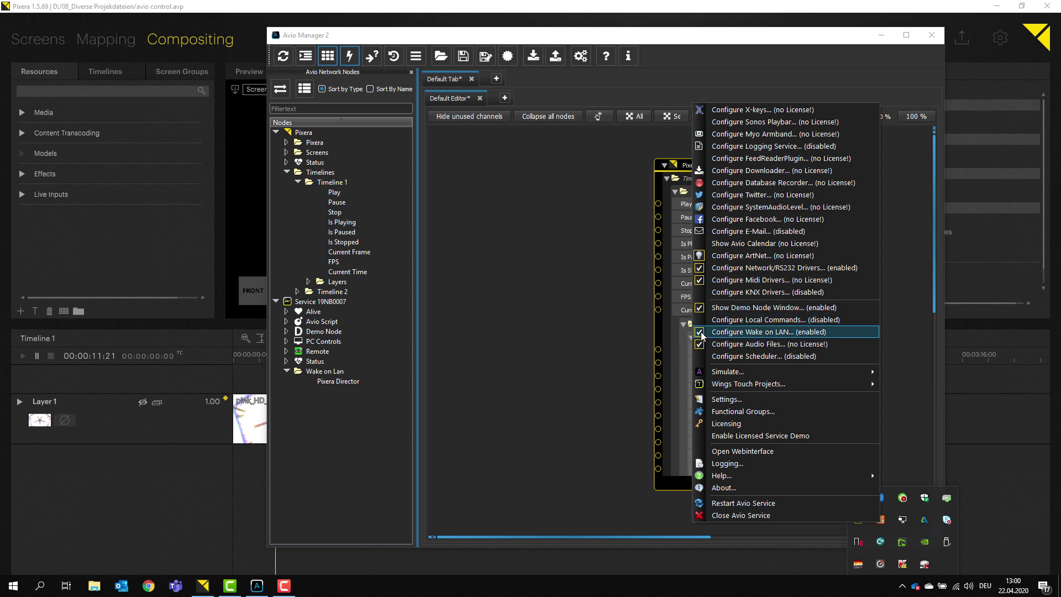
pyautogui.click(700, 332)
pyautogui.click(702, 333)
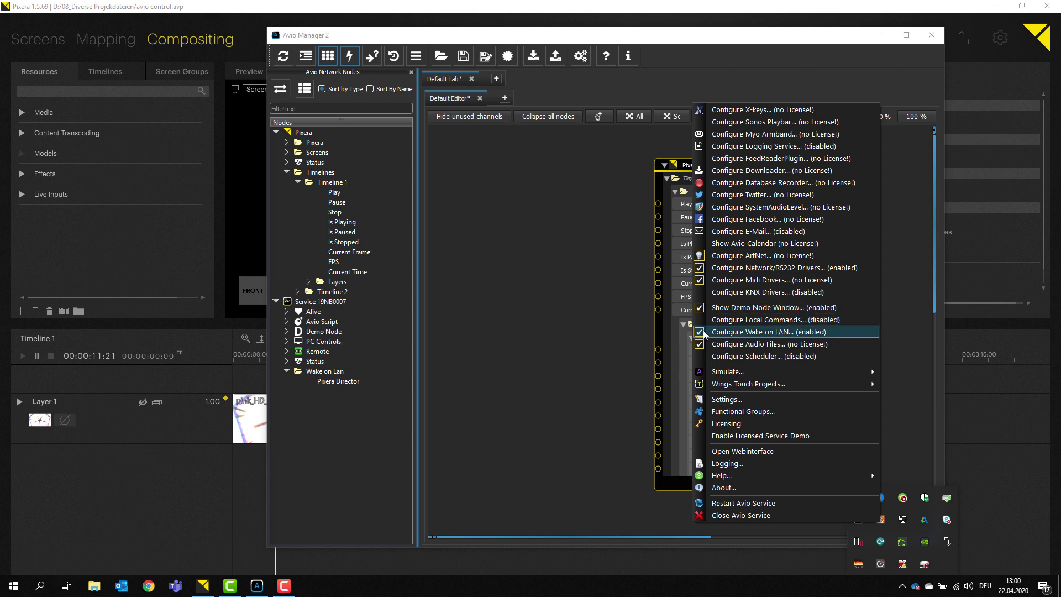
pyautogui.click(735, 310)
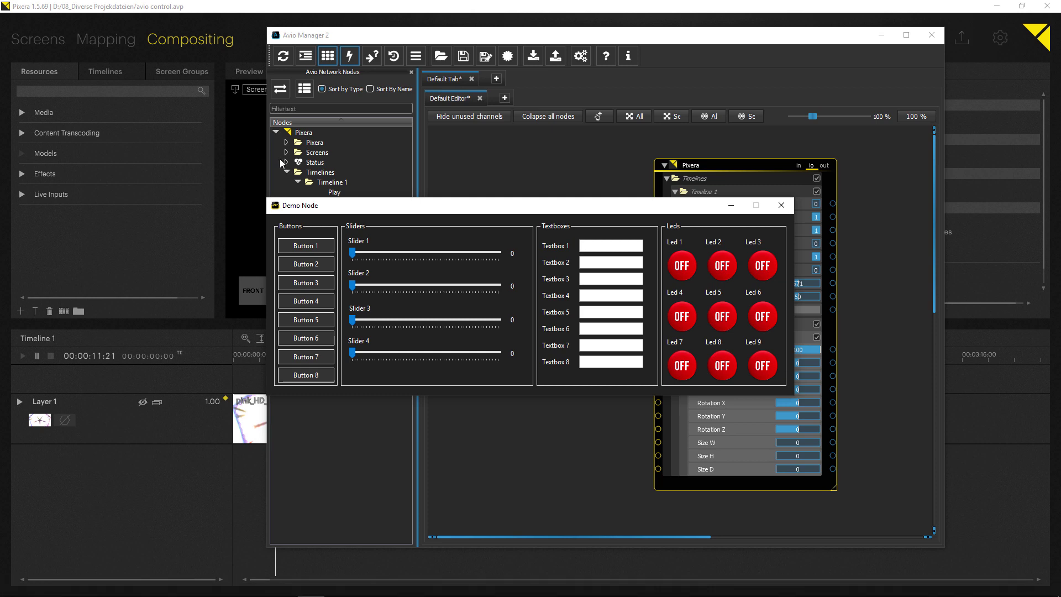
pyautogui.moveTo(413, 205); pyautogui.dragTo(169, 136)
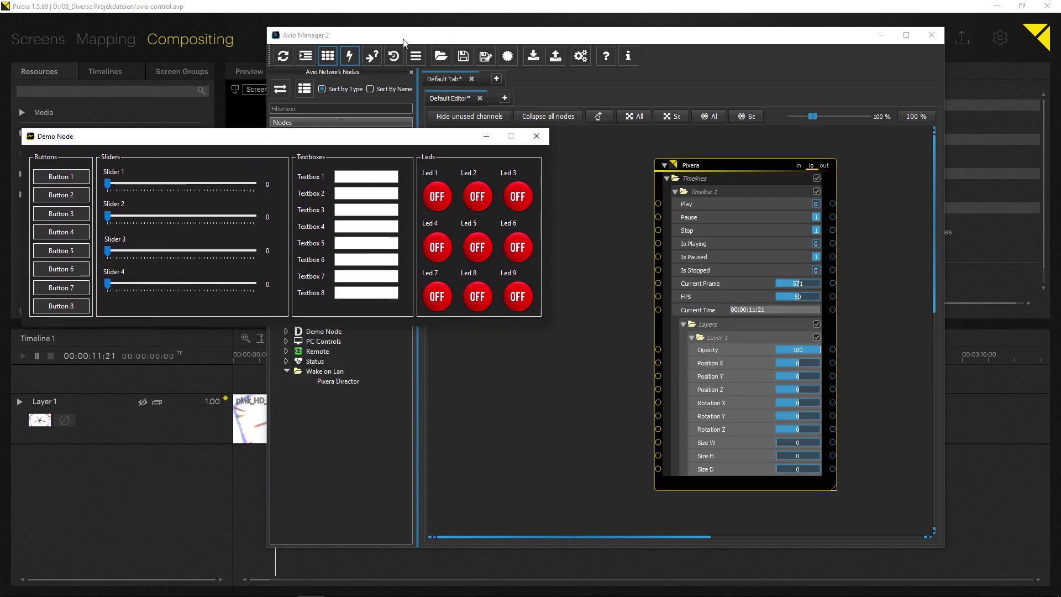
# - Expand Demo Node in Avio Manager's node tree and drag it into the editor
pyautogui.moveTo(457, 26); pyautogui.dragTo(585, 20)
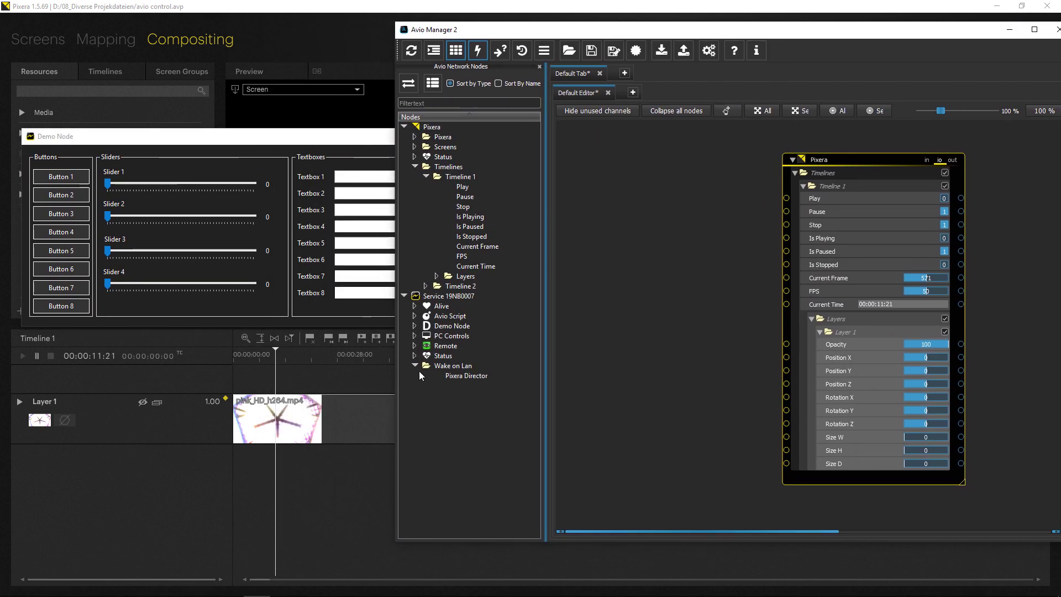
pyautogui.click(415, 325)
pyautogui.moveTo(445, 329); pyautogui.dragTo(612, 254)
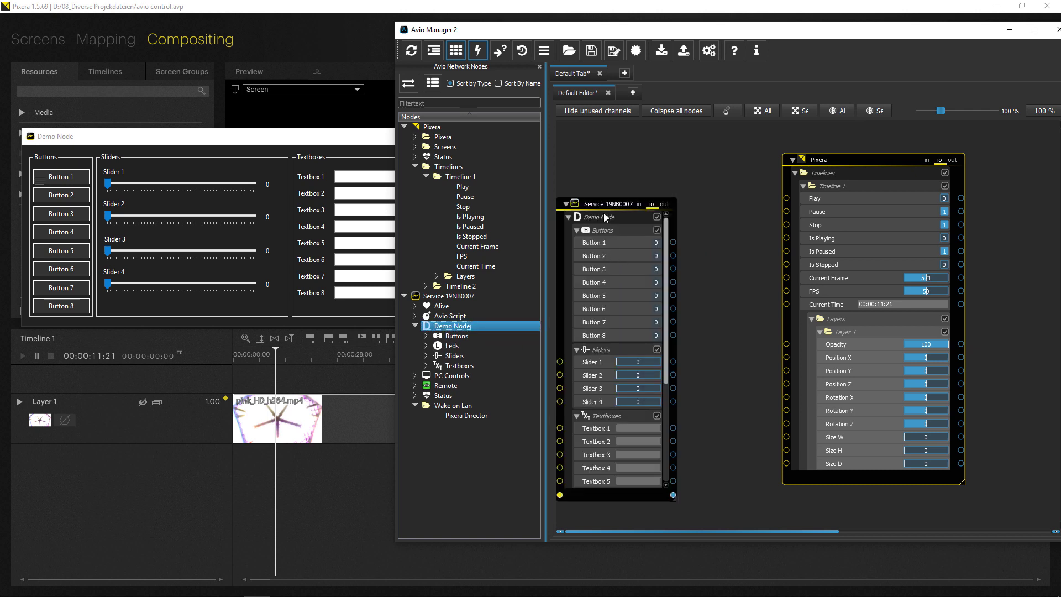
# - Test Demo Node Buttons 1 through 6 one after another
pyautogui.click(61, 176)
pyautogui.click(61, 195)
pyautogui.click(61, 214)
pyautogui.click(61, 232)
pyautogui.click(61, 250)
pyautogui.click(61, 269)
# - Raise Slider 1 and enter 'test' in Textbox 1
pyautogui.moveTo(107, 183); pyautogui.dragTo(40, 182)
pyautogui.click(348, 176)
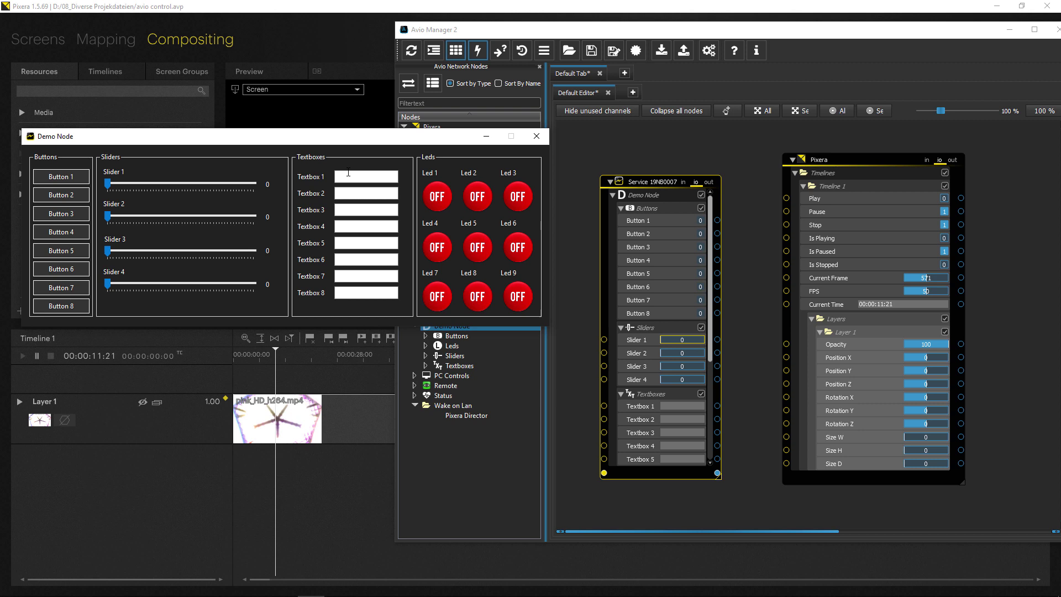
pyautogui.write('test')
# - Nudge the Pixera node down and drag a link from Button 1 to Timeline 1 Play
pyautogui.moveTo(849, 161); pyautogui.dragTo(852, 177)
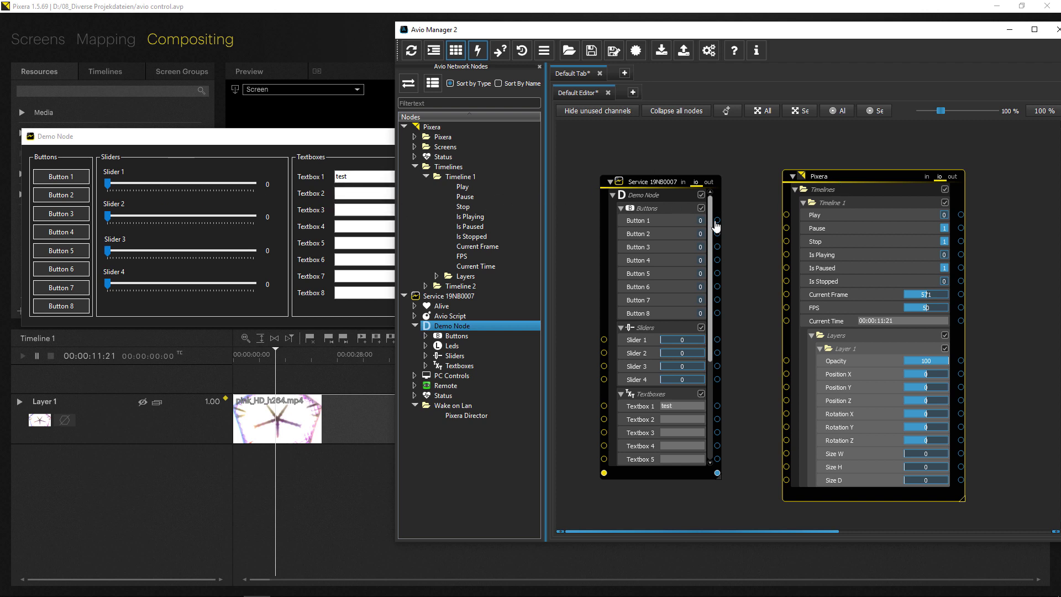
pyautogui.click(734, 217)
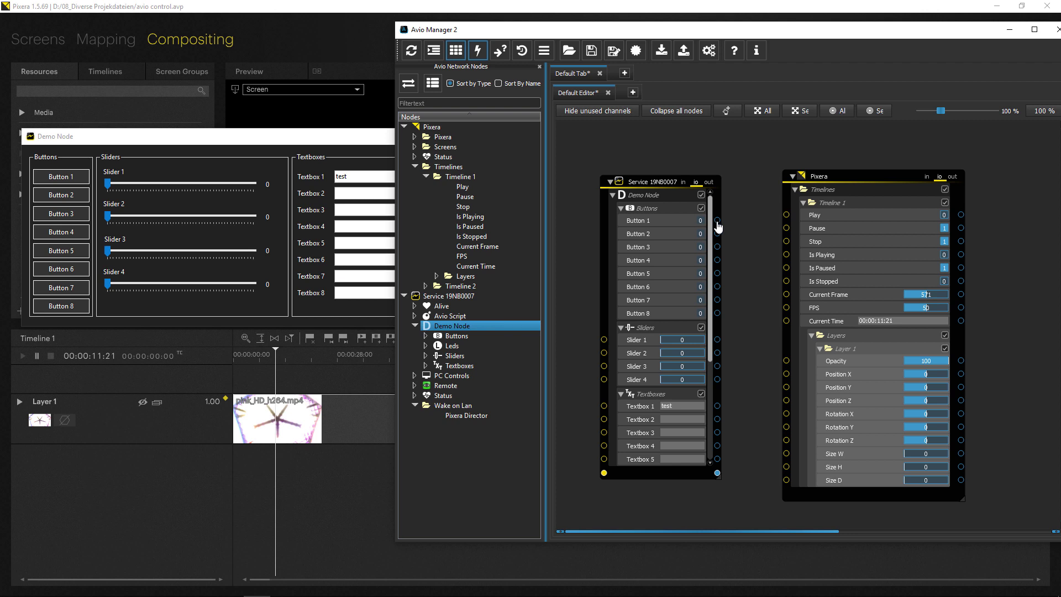
pyautogui.moveTo(717, 226)
pyautogui.mouseDown()
pyautogui.moveTo(786, 216)
pyautogui.moveTo(719, 223)
pyautogui.mouseUp()
pyautogui.moveTo(718, 220); pyautogui.dragTo(786, 217)
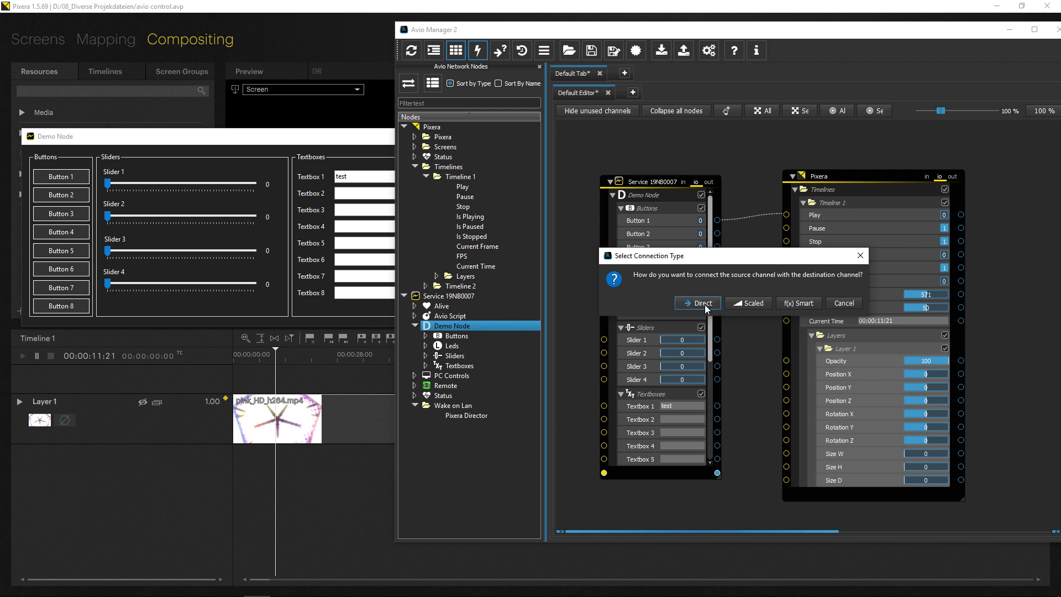
# - Link Buttons 1, 2 and 3 directly to Timeline 1 Play, Pause and Stop
pyautogui.click(705, 304)
pyautogui.moveTo(717, 233); pyautogui.dragTo(786, 227)
pyautogui.click(705, 304)
pyautogui.moveTo(716, 246); pyautogui.dragTo(787, 240)
pyautogui.click(704, 304)
# - Test Buttons 1–3 in the Demo Node to play, pause and stop Timeline 1
pyautogui.moveTo(363, 133); pyautogui.dragTo(389, 78)
pyautogui.click(1008, 30)
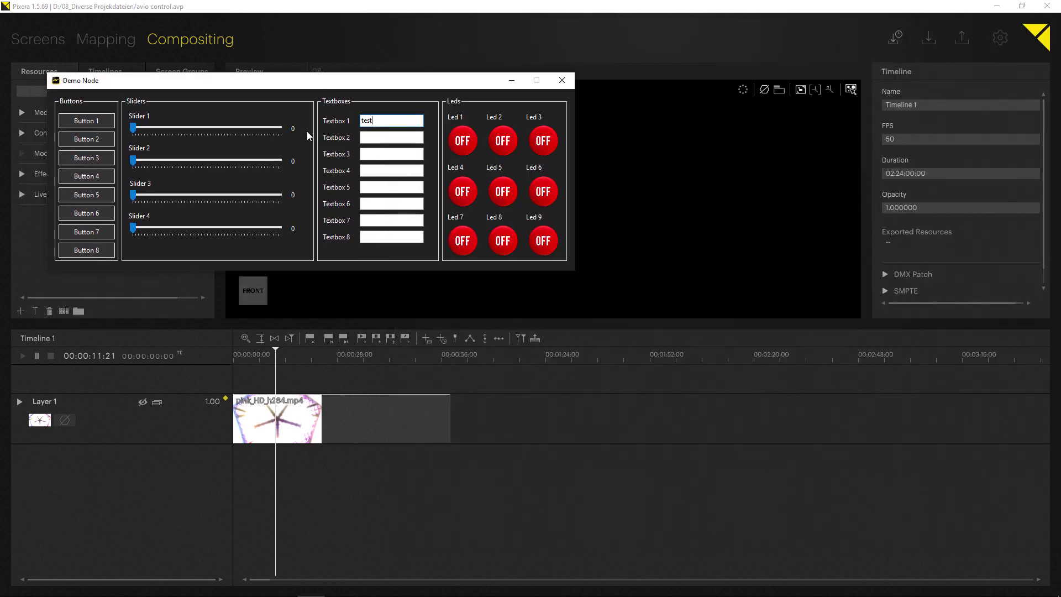
pyautogui.click(87, 122)
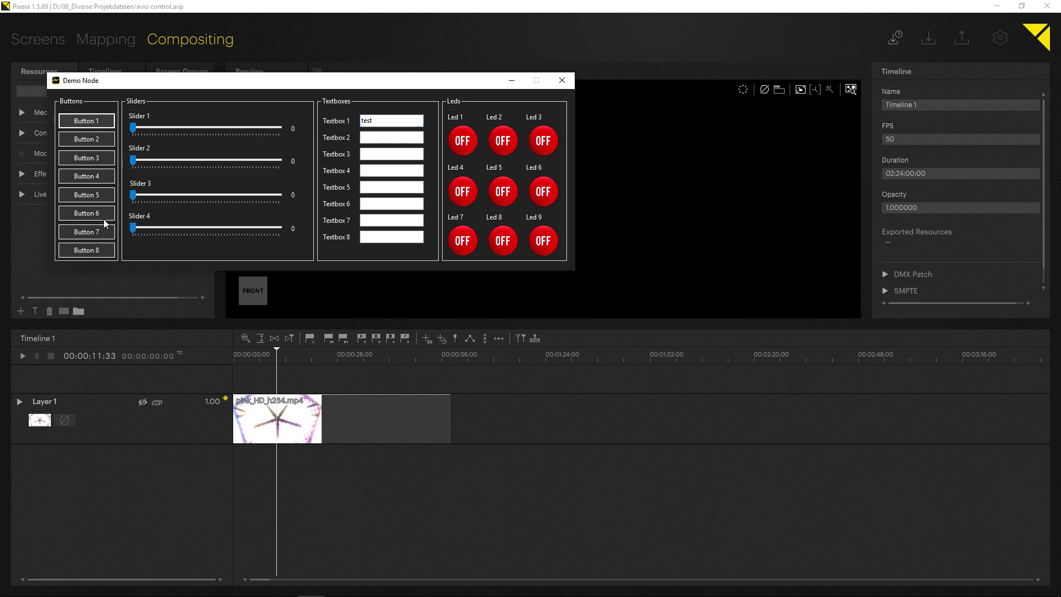
pyautogui.click(87, 140)
pyautogui.click(72, 158)
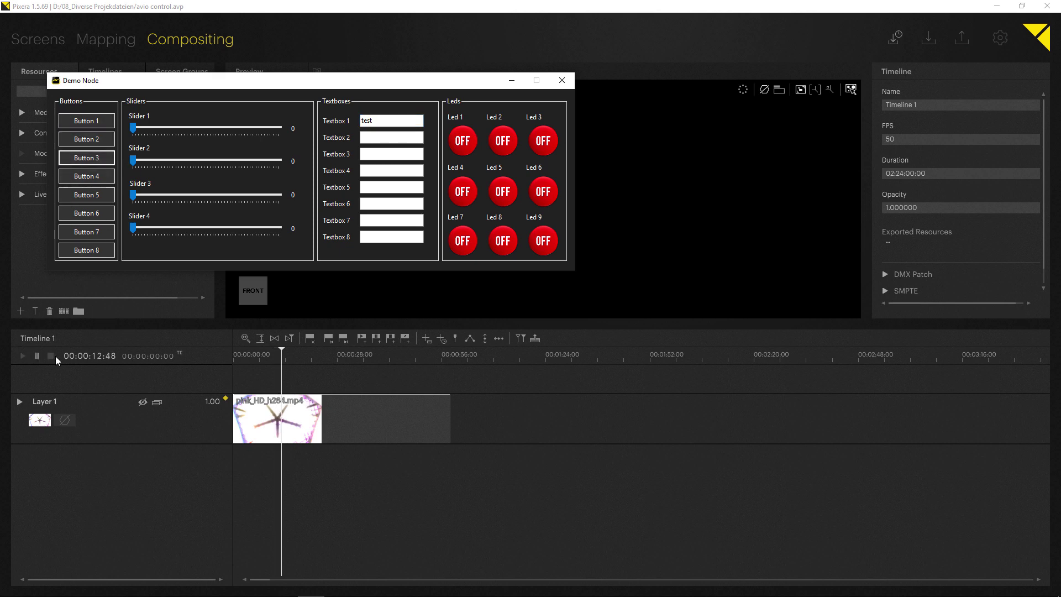
pyautogui.click(84, 158)
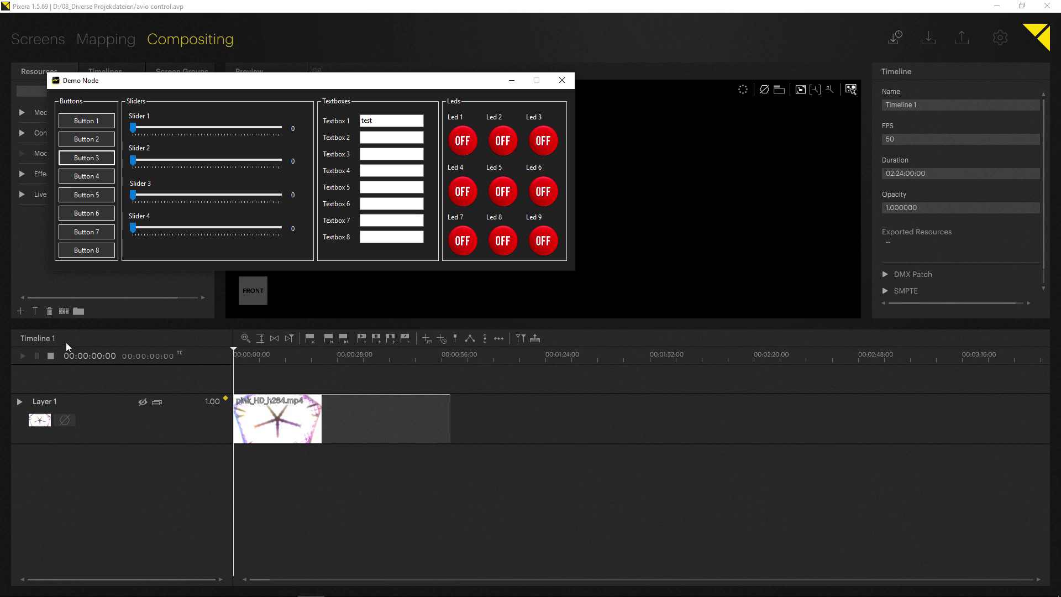
# - Back in Pixera, drag out the end of Layer 1's clip to lengthen it
pyautogui.hotkey('alt', 'Tab')
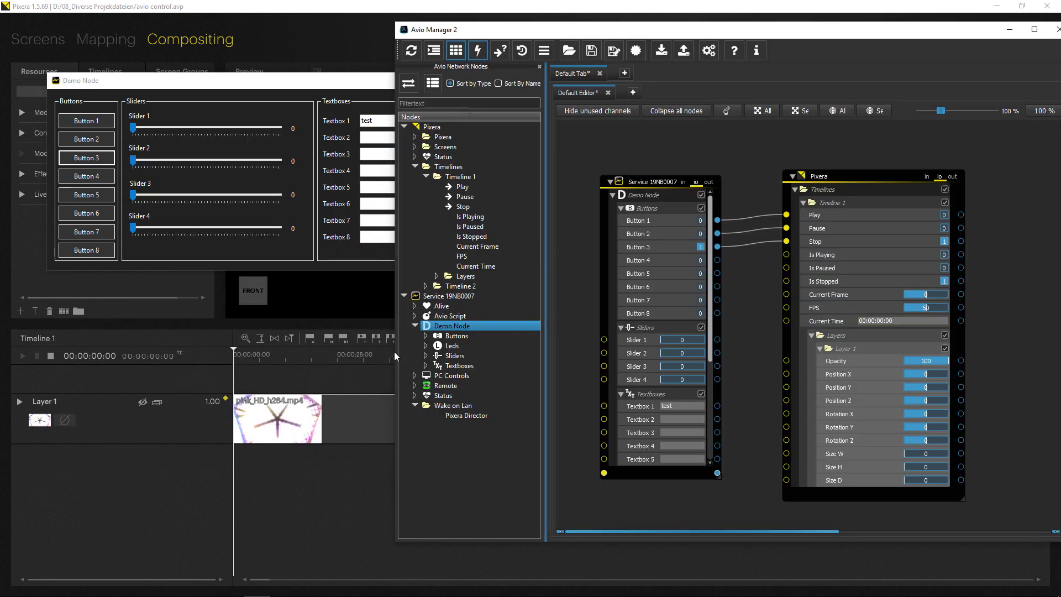
pyautogui.click(283, 372)
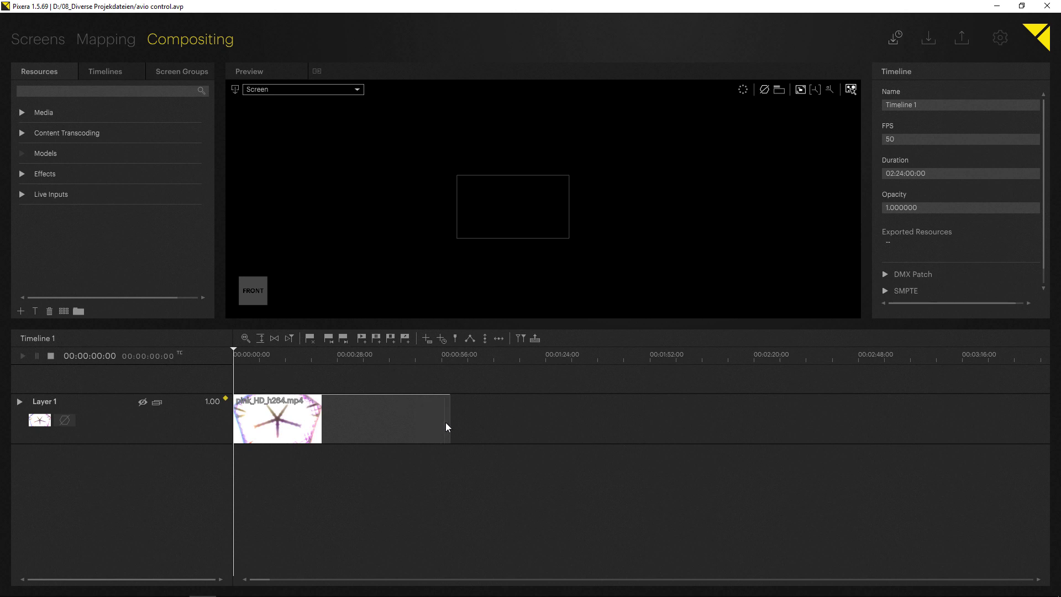
pyautogui.moveTo(447, 424); pyautogui.dragTo(773, 431)
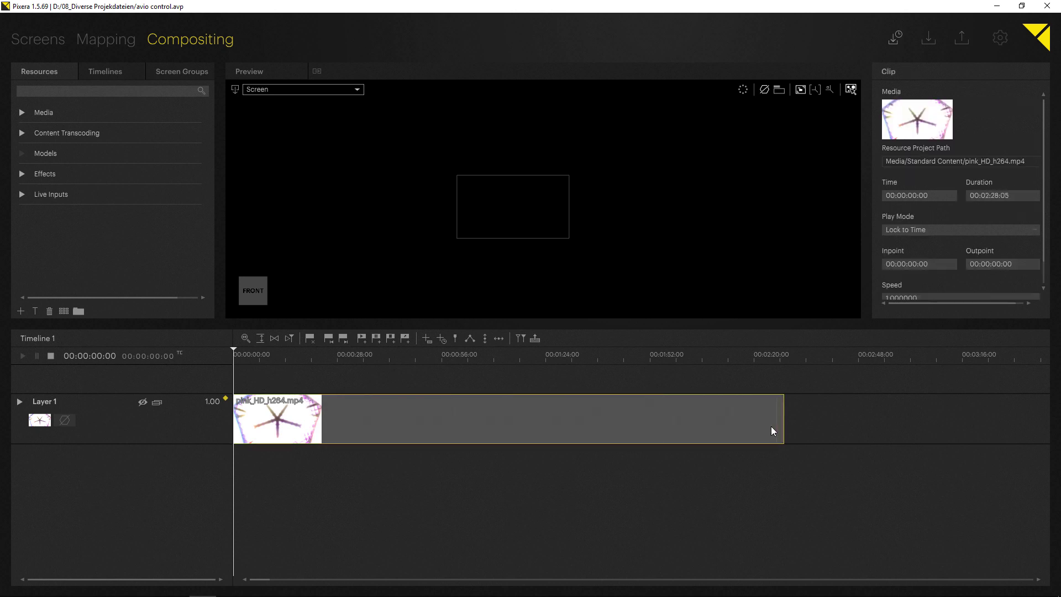
# - Add cues on Timeline 1 at 00:00:18:13, 00:01:12:38 and 00:02:09:03
pyautogui.click(276, 359)
pyautogui.press('c')
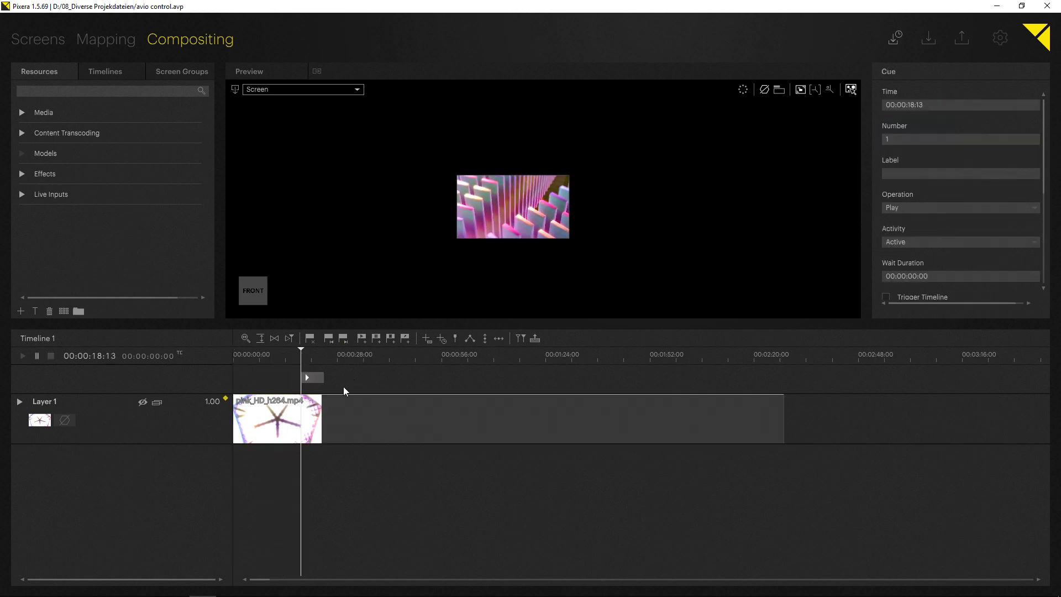
pyautogui.moveTo(304, 350); pyautogui.dragTo(502, 369)
pyautogui.click(358, 338)
pyautogui.click(704, 369)
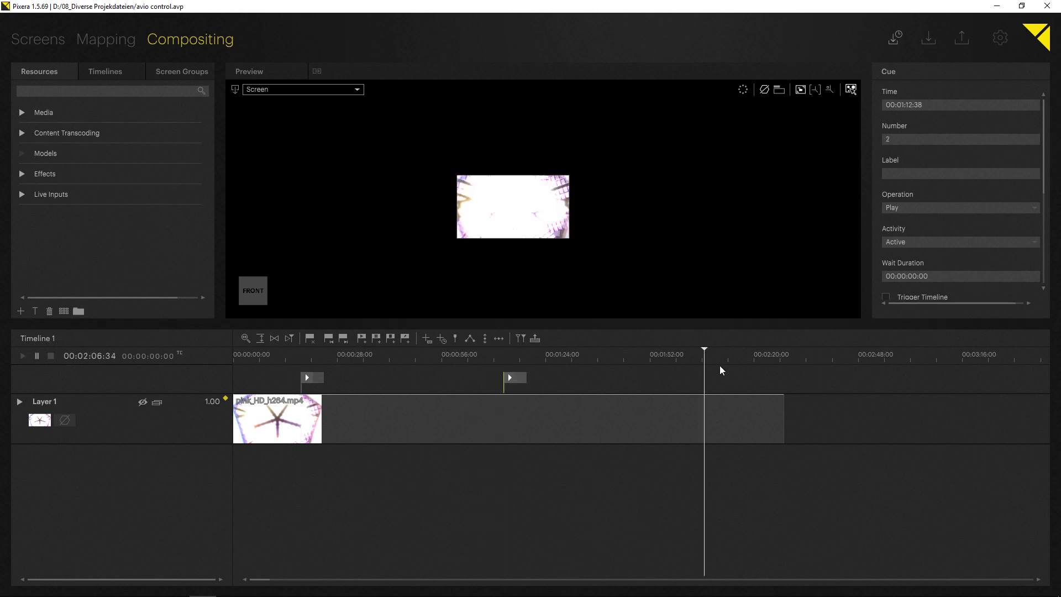
pyautogui.click(365, 337)
# - Label the three cues 'cue 1', 'cue 2' and 'cue 3' in the Cue inspector
pyautogui.click(308, 378)
pyautogui.click(896, 174)
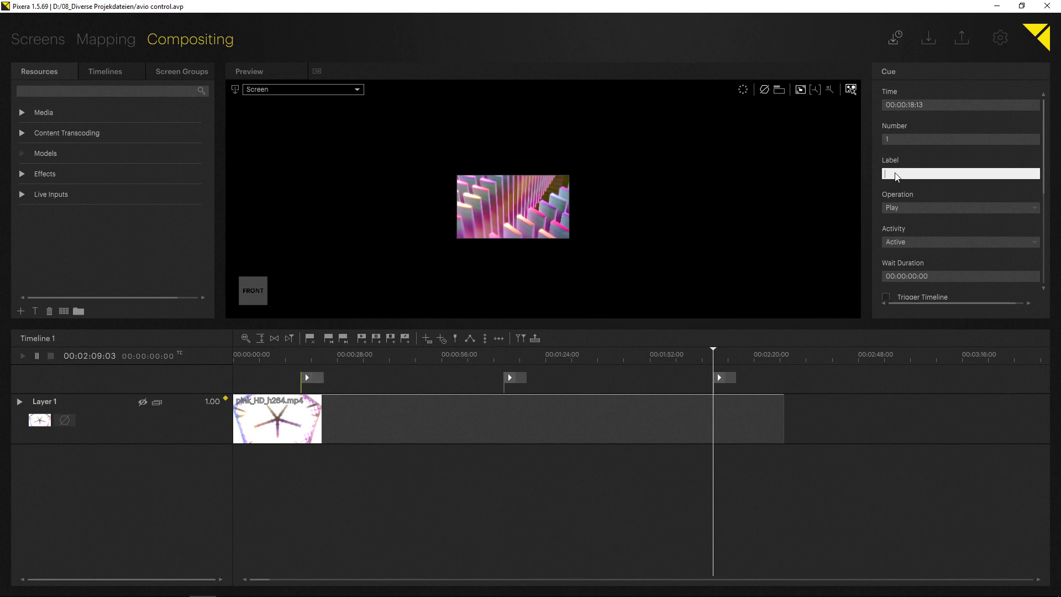
pyautogui.write('cue 1')
pyautogui.press('Return')
pyautogui.click(519, 379)
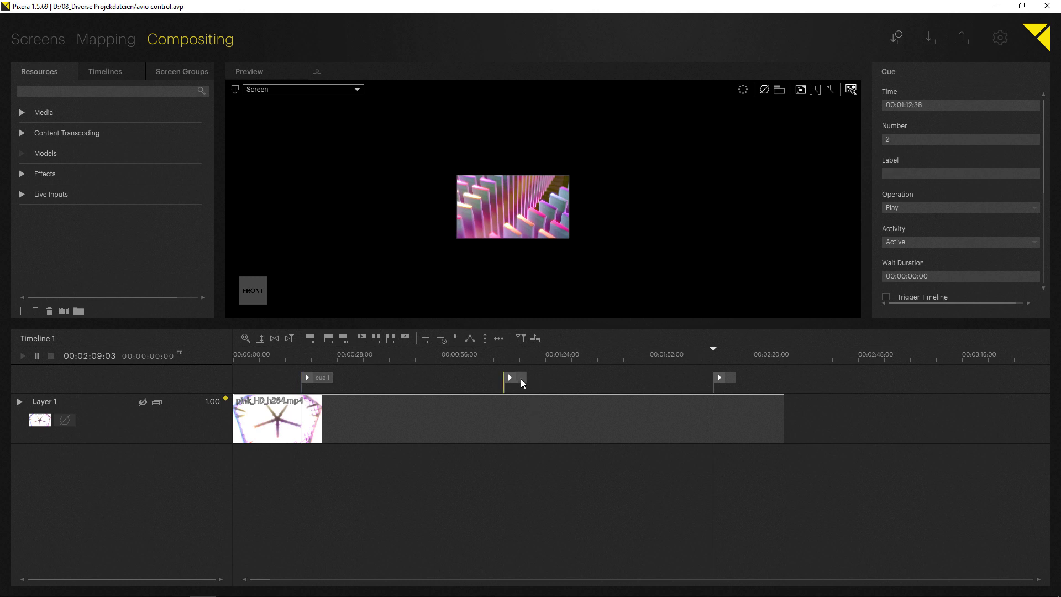
pyautogui.click(909, 174)
pyautogui.write('cue')
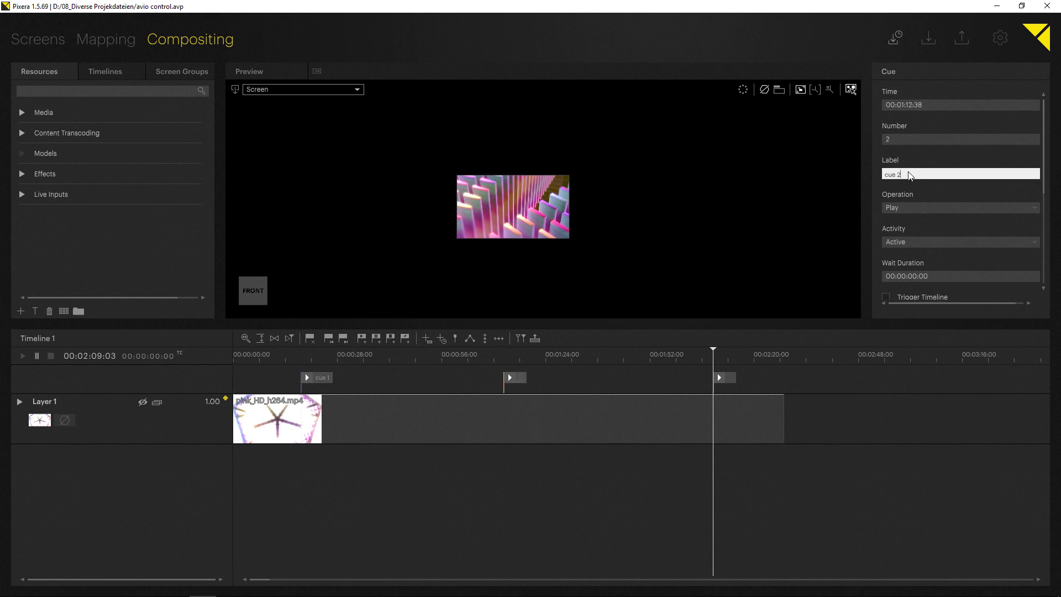
pyautogui.write(' 2')
pyautogui.press('Return')
pyautogui.click(726, 377)
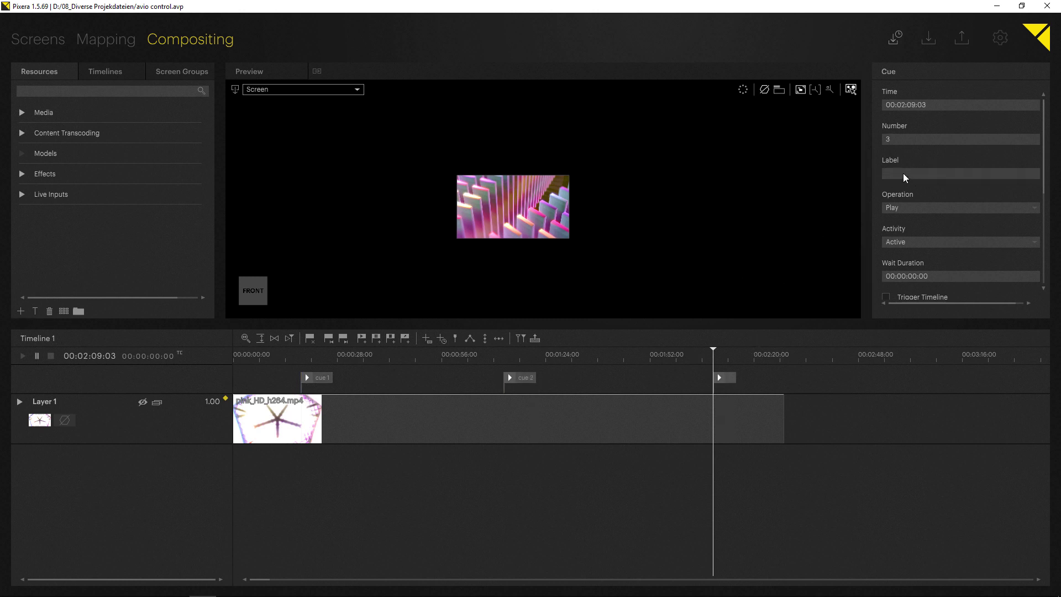
pyautogui.click(904, 175)
pyautogui.write('cue 3')
pyautogui.press('Return')
# - In Avio Manager 2, move the Pixera node and shrink it to its transport channels
pyautogui.hotkey('alt', 'Tab')
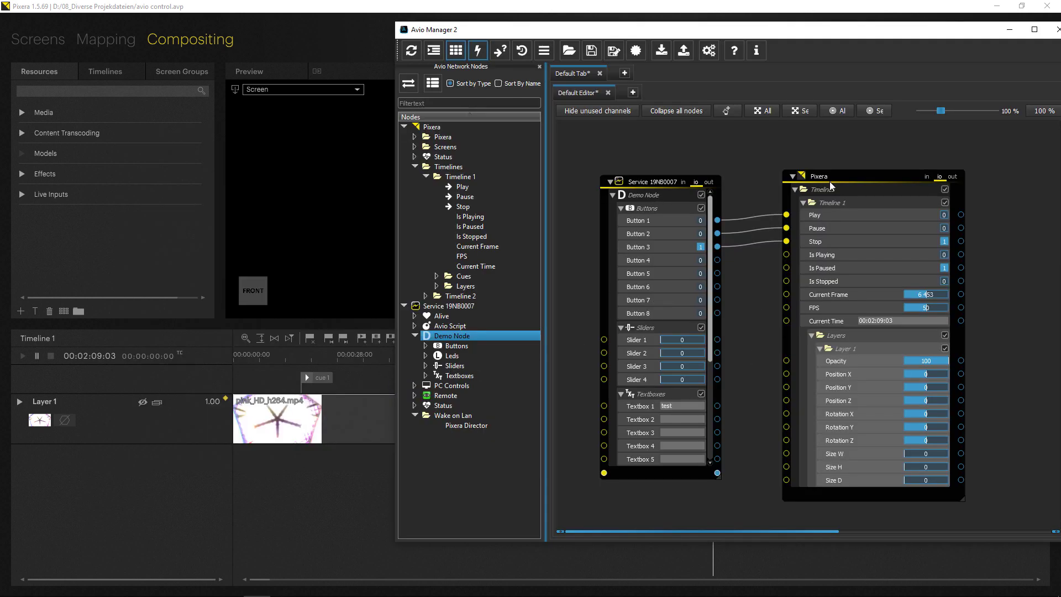
pyautogui.moveTo(822, 181)
pyautogui.mouseDown()
pyautogui.moveTo(847, 181)
pyautogui.moveTo(833, 175)
pyautogui.mouseUp()
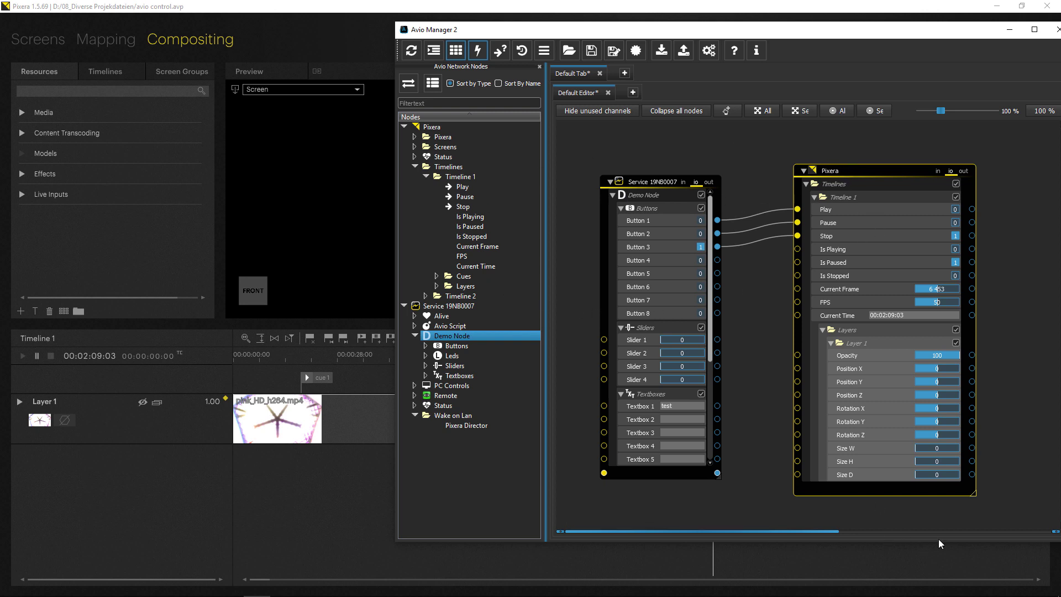
pyautogui.moveTo(974, 497); pyautogui.dragTo(920, 303)
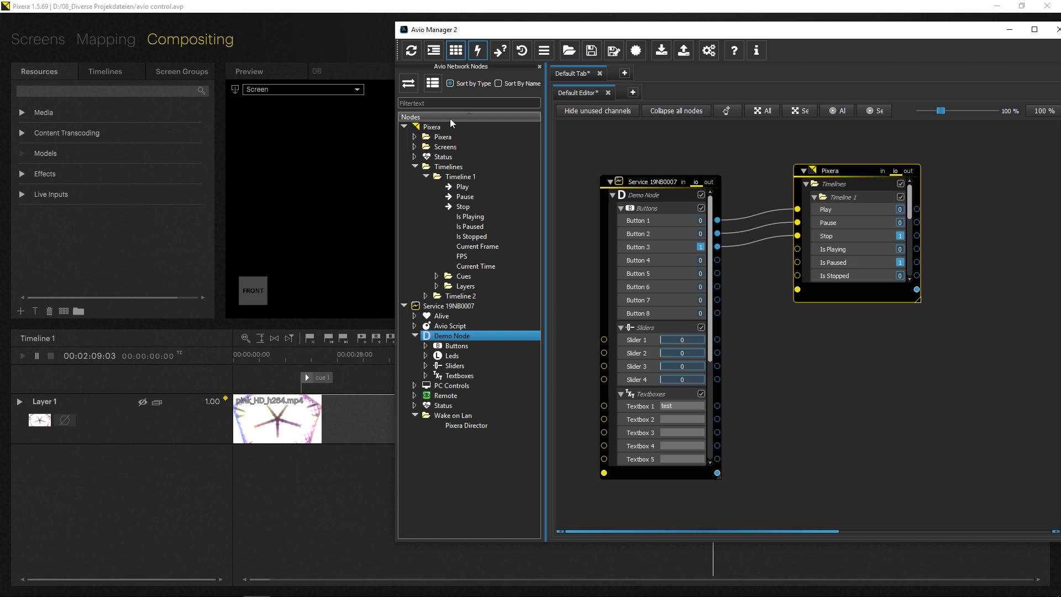
# - Expand Timeline 1 > Cues in the node tree to list cue 1, cue 2 and cue 3
pyautogui.click(447, 278)
pyautogui.click(437, 276)
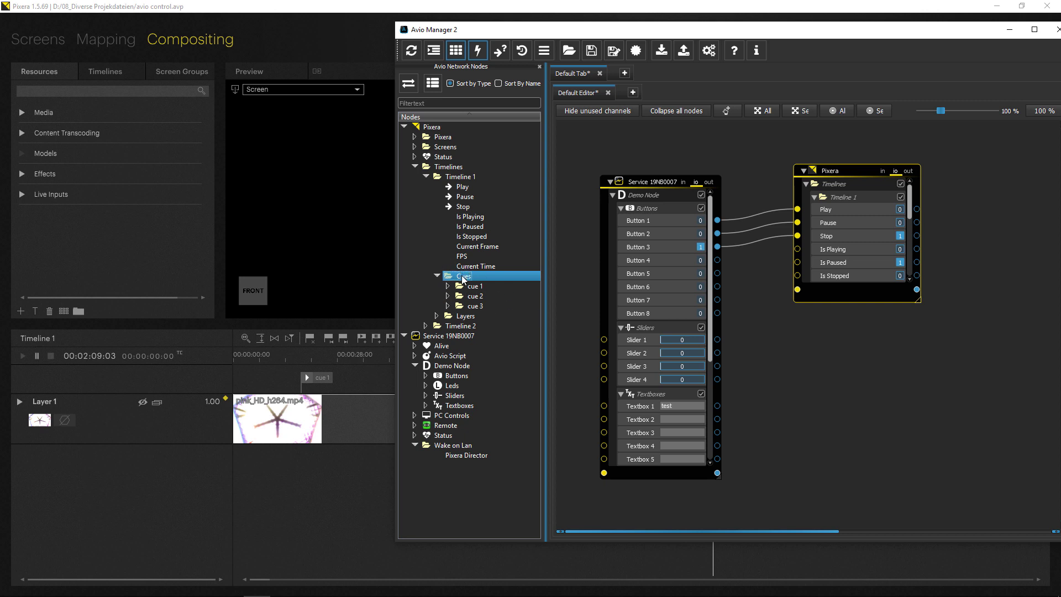
# - Add Timeline 1's Cues as a node and test its Execute cue 2 and cue 1 inputs
pyautogui.moveTo(463, 280); pyautogui.dragTo(860, 381)
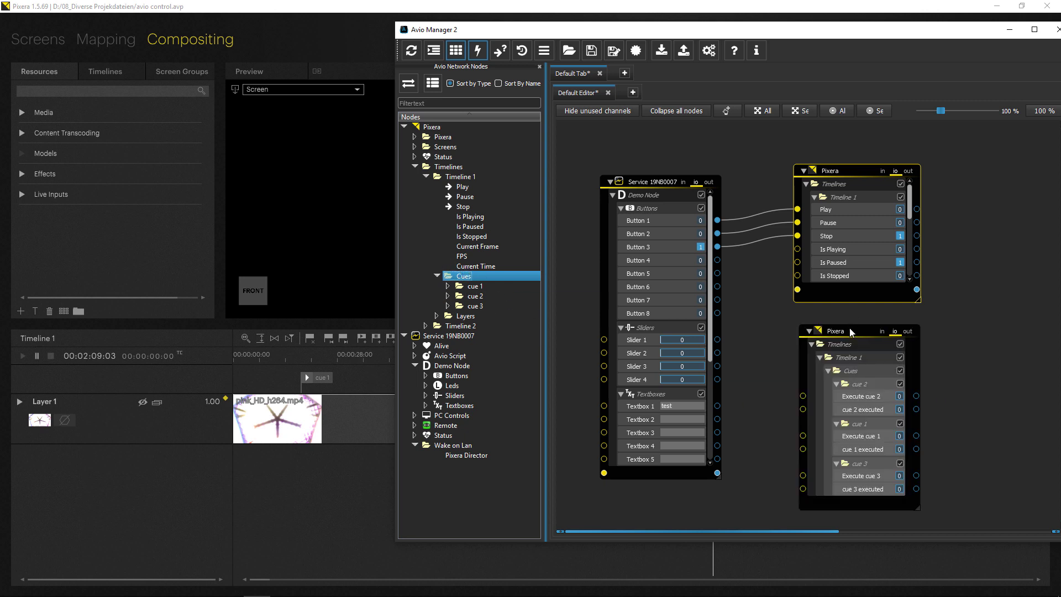
pyautogui.moveTo(850, 330); pyautogui.dragTo(855, 313)
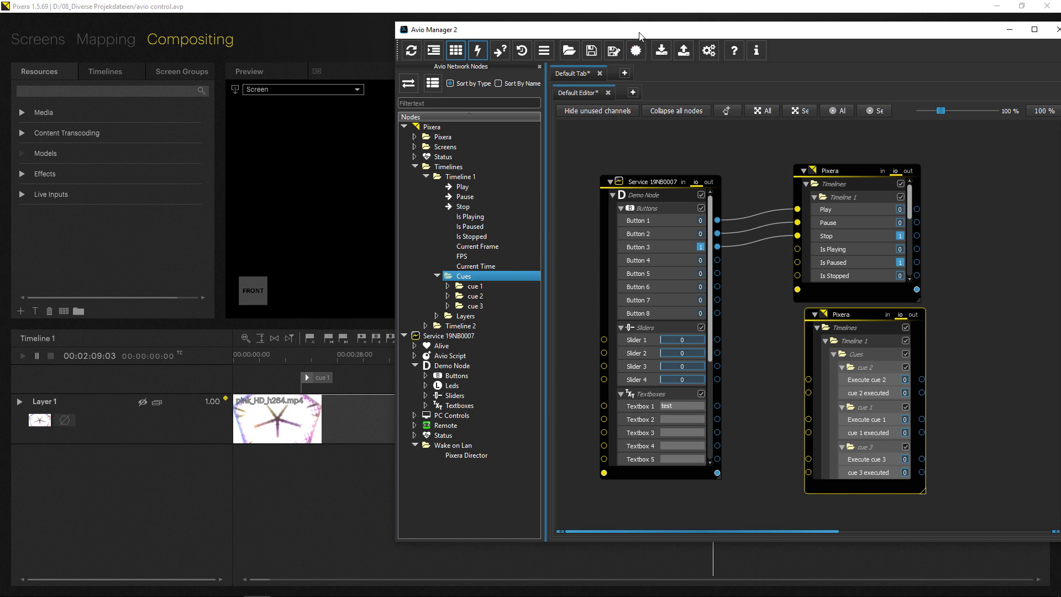
pyautogui.moveTo(640, 30); pyautogui.dragTo(752, 25)
pyautogui.click(1017, 375)
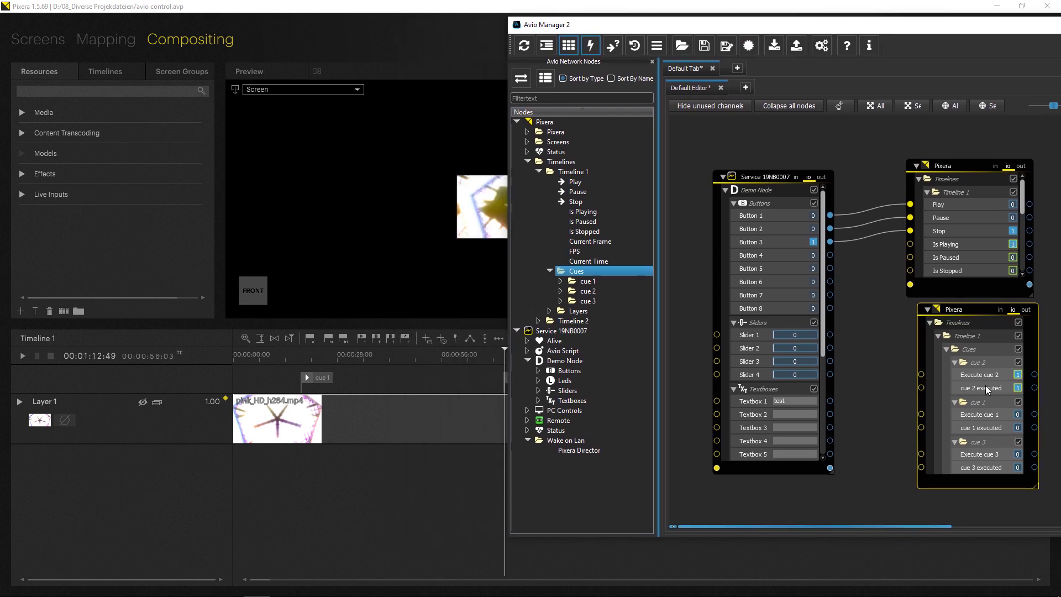
pyautogui.click(1019, 414)
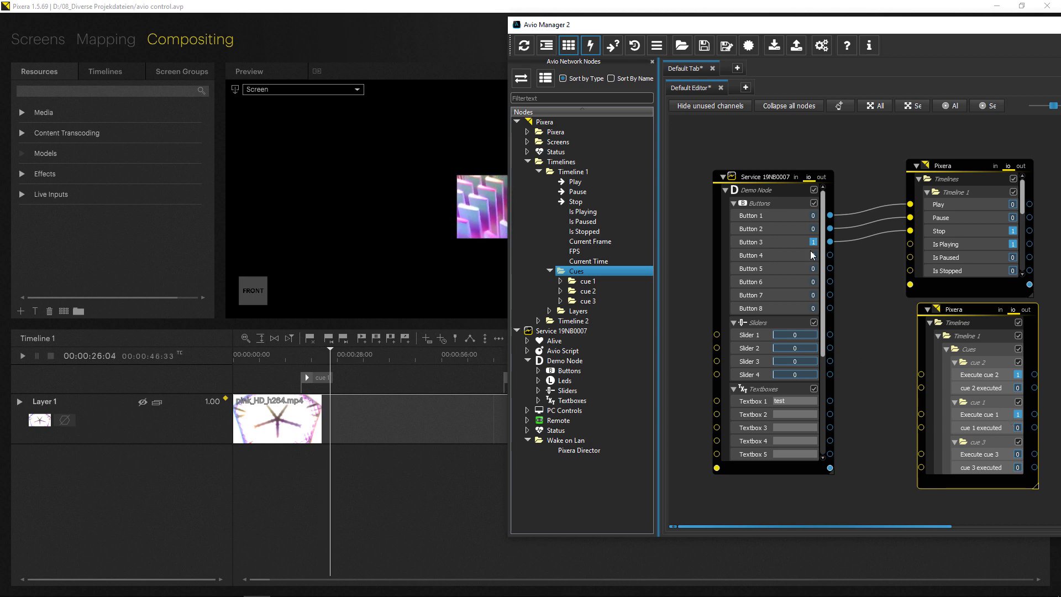
# - Link Buttons 4, 5 and 6 directly to Execute cue 1, cue 2 and cue 3
pyautogui.moveTo(830, 254); pyautogui.dragTo(921, 418)
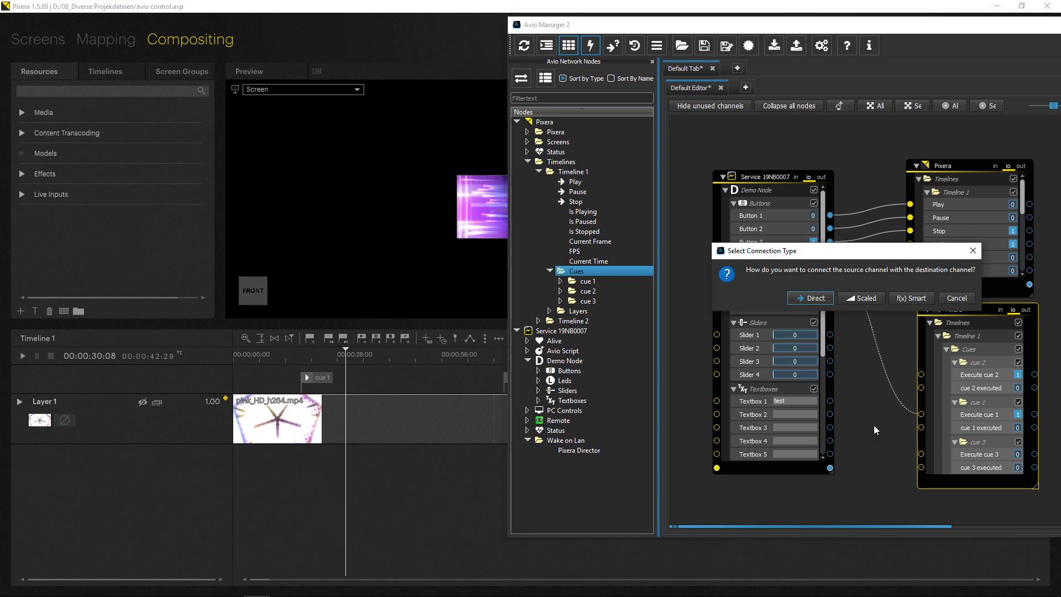
pyautogui.click(808, 298)
pyautogui.moveTo(830, 268); pyautogui.dragTo(922, 375)
pyautogui.click(812, 294)
pyautogui.moveTo(830, 282)
pyautogui.mouseDown()
pyautogui.moveTo(920, 476)
pyautogui.moveTo(921, 454)
pyautogui.mouseUp()
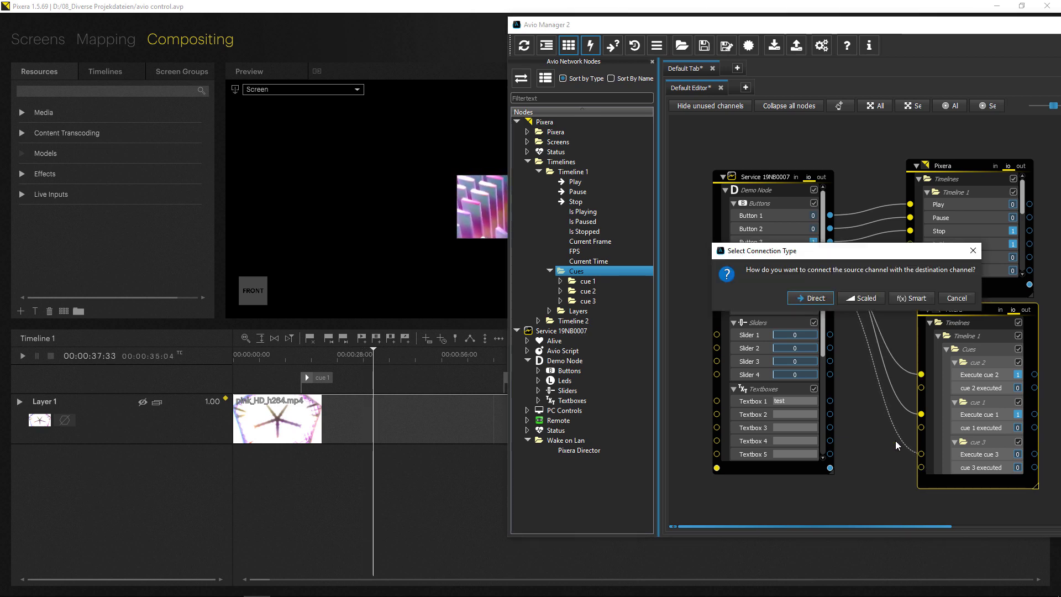
pyautogui.click(811, 298)
pyautogui.moveTo(831, 24); pyautogui.dragTo(723, 57)
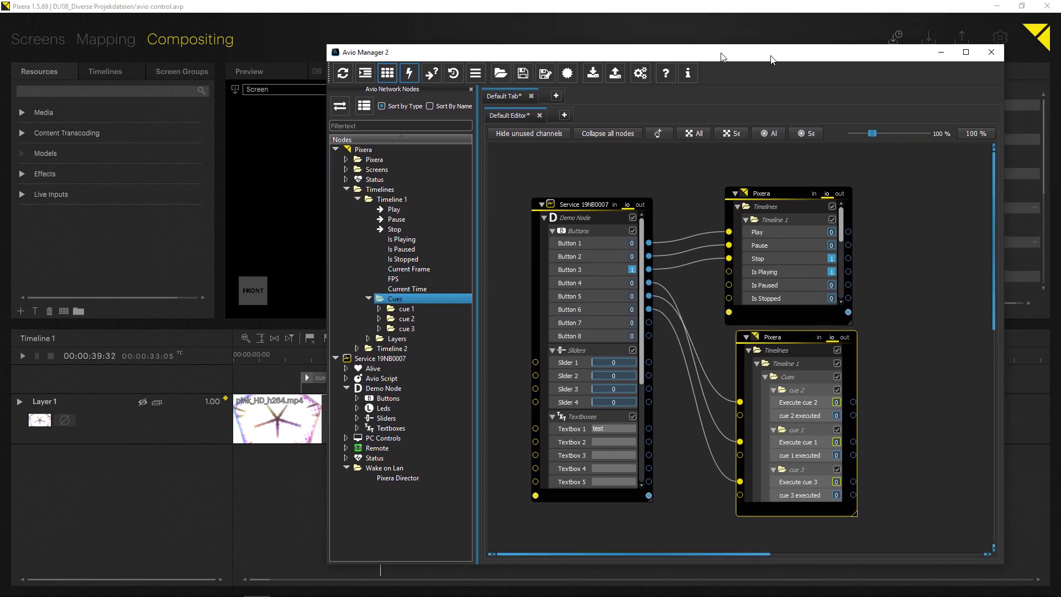
# - Use Demo Node Buttons 4, 5 and 6 to jump Timeline 1 to cue 1, cue 2 and cue 3
pyautogui.click(941, 52)
pyautogui.hotkey('alt', 'Tab')
pyautogui.hotkey('alt', 'Tab')
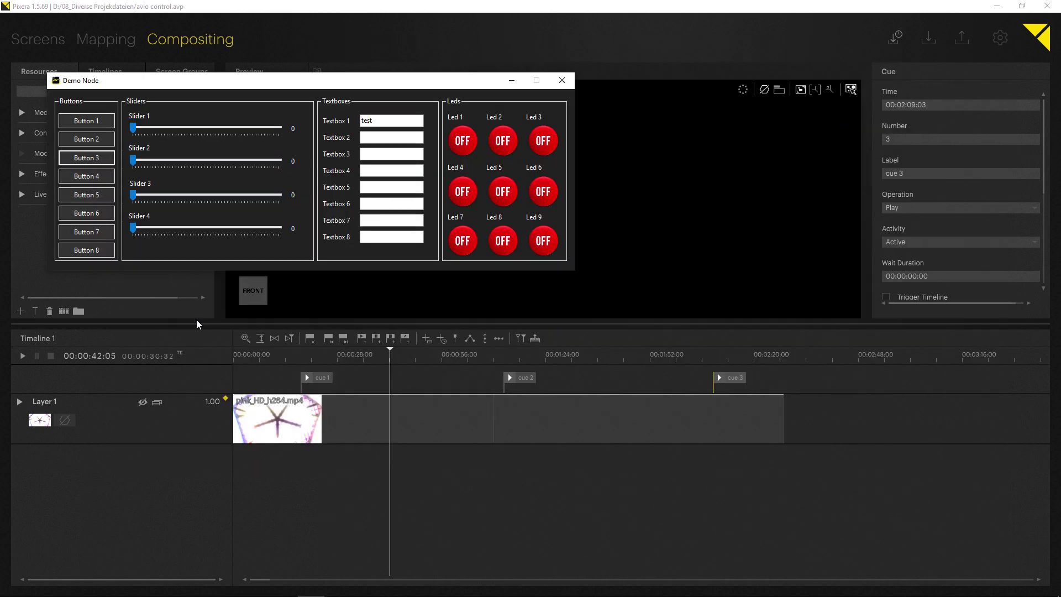
pyautogui.click(87, 176)
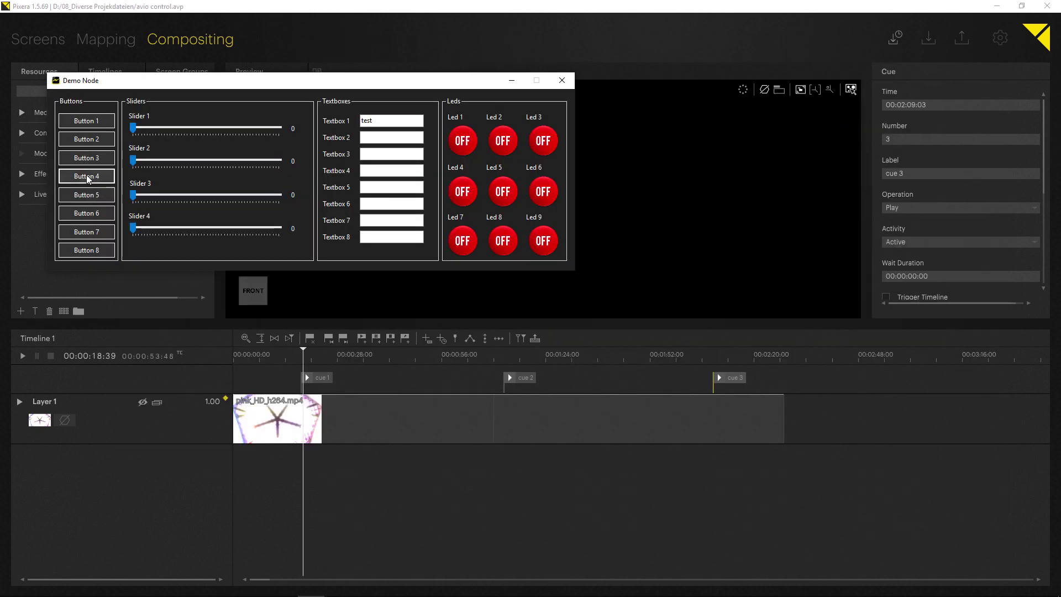
pyautogui.click(87, 195)
pyautogui.click(87, 213)
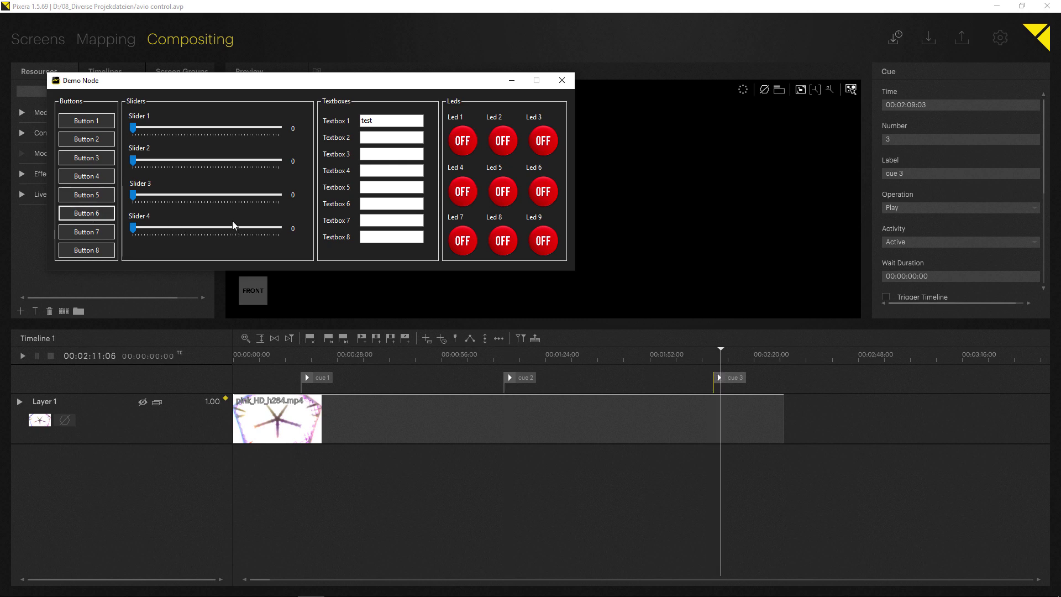
pyautogui.press('space')
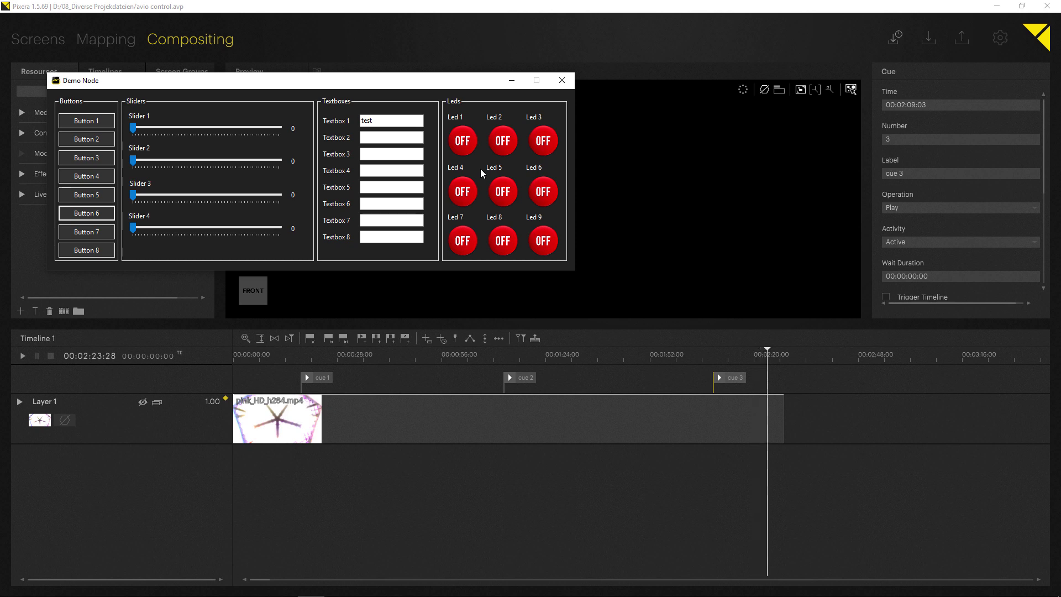
# - Link Is Playing, Is Paused and Is Stopped directly to Led 1, Led 2 and Led 3
pyautogui.hotkey('alt', 'Tab')
pyautogui.hotkey('alt', 'Tab')
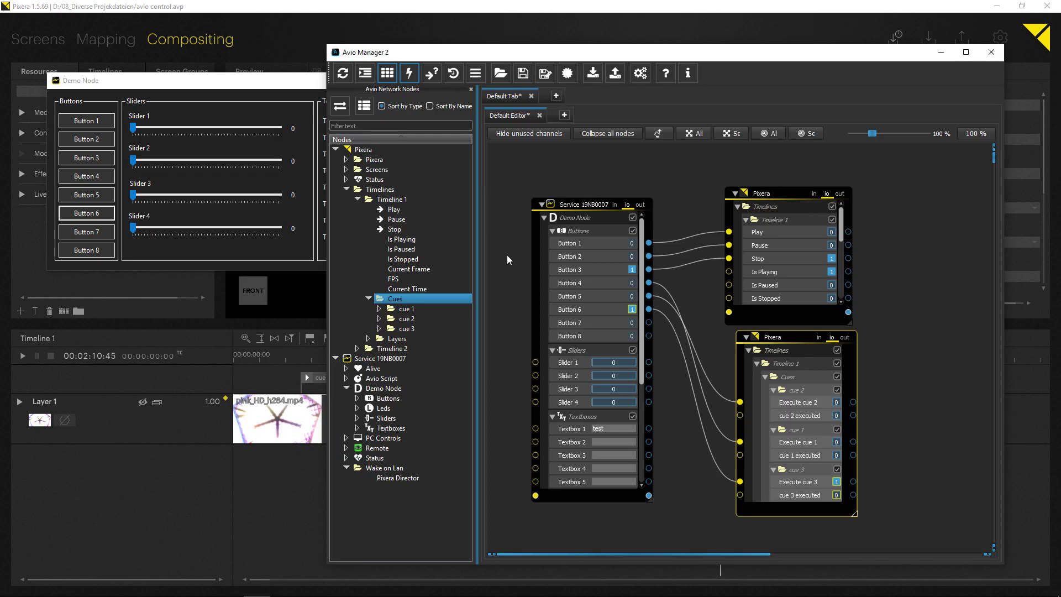
pyautogui.moveTo(565, 206); pyautogui.dragTo(560, 184)
pyautogui.scroll(-5, 575, 336)
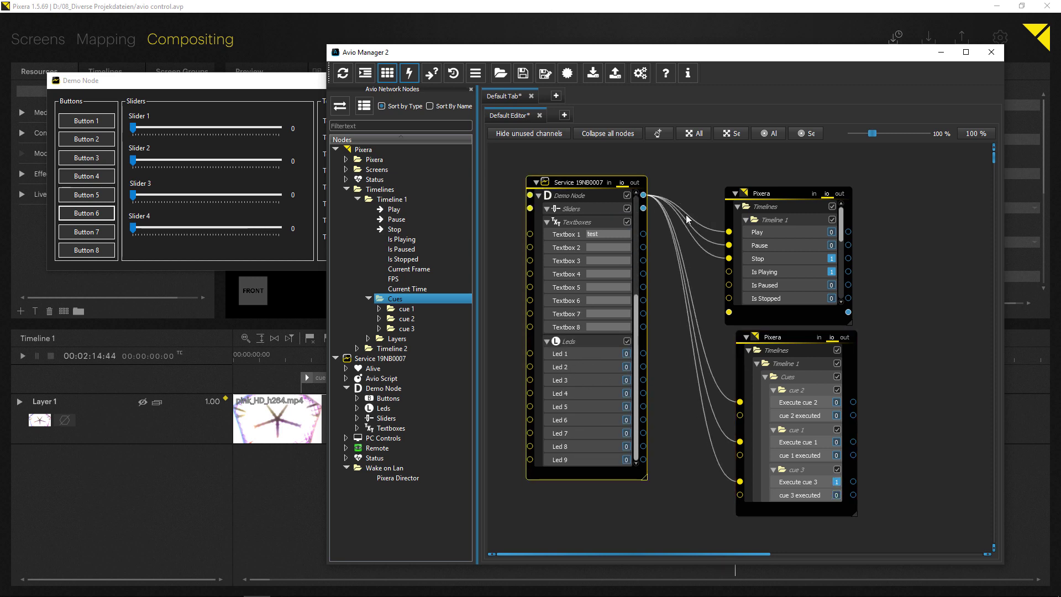
pyautogui.click(776, 268)
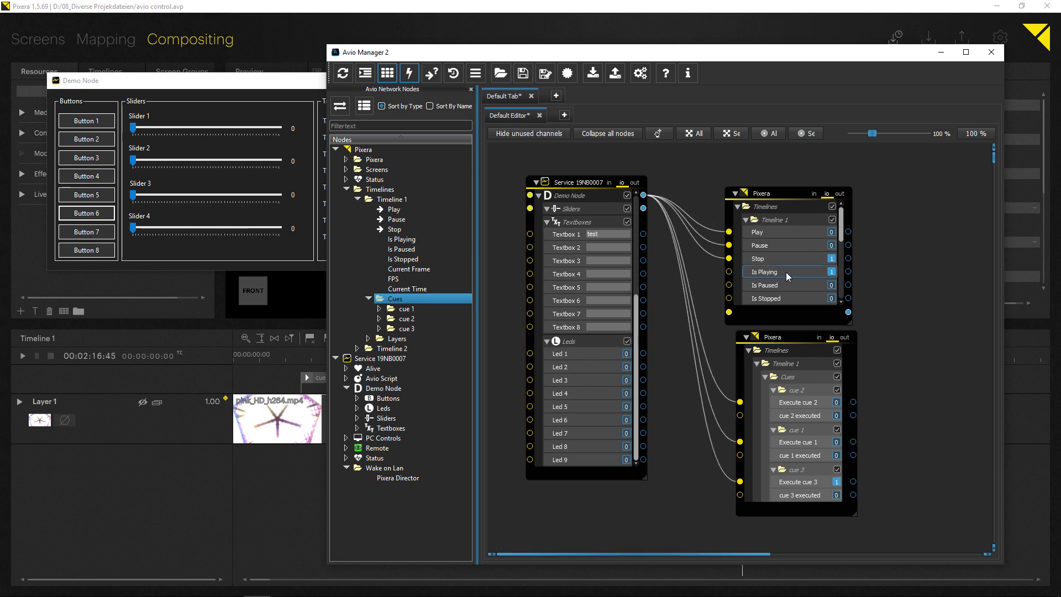
pyautogui.moveTo(847, 273); pyautogui.dragTo(530, 354)
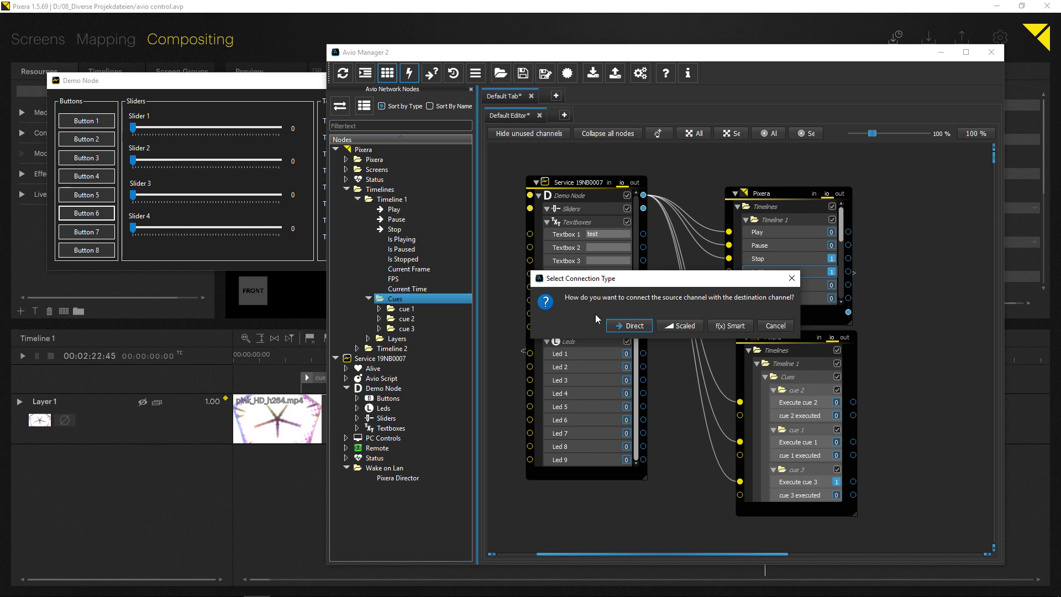
pyautogui.click(622, 326)
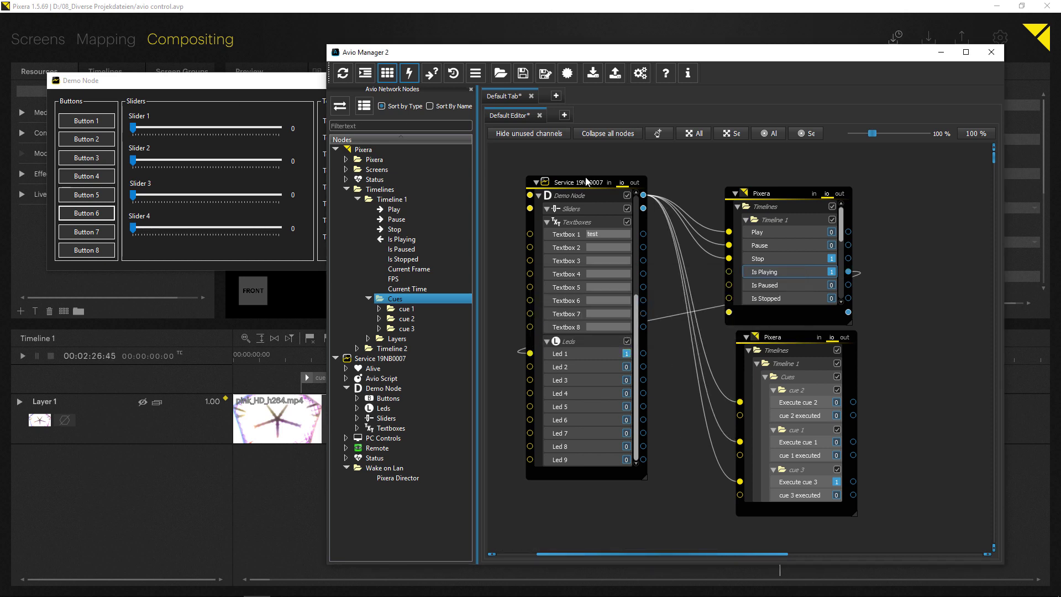
pyautogui.moveTo(848, 285); pyautogui.dragTo(530, 366)
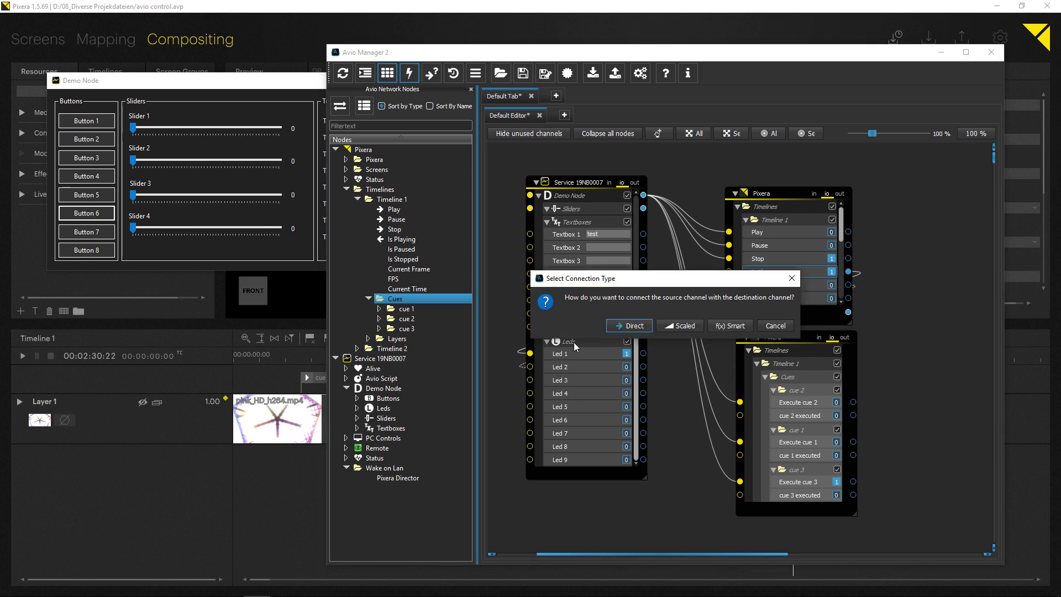
pyautogui.click(627, 326)
pyautogui.moveTo(848, 299); pyautogui.dragTo(529, 380)
pyautogui.click(617, 328)
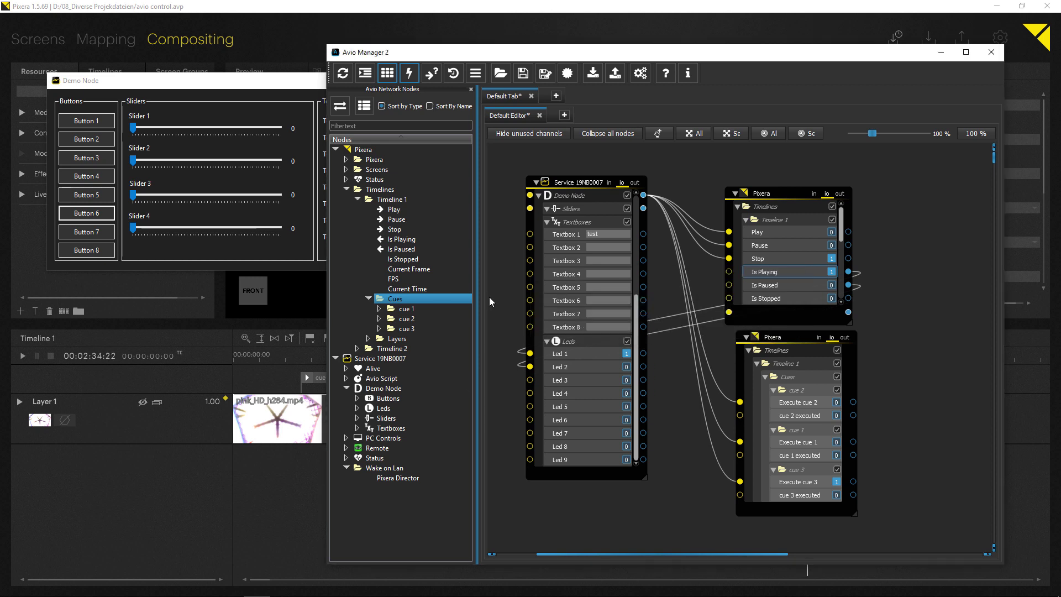
pyautogui.click(246, 80)
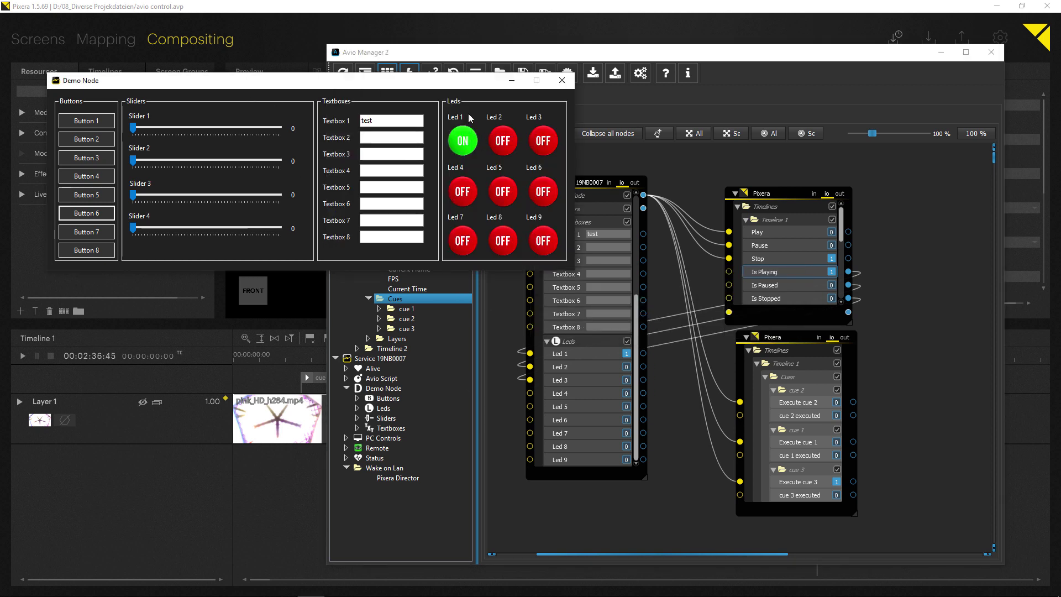
# - Pause Timeline 1 with Button 2 (Led 2 lights), then stop it with Button 3 (Led 3 lights)
pyautogui.click(76, 142)
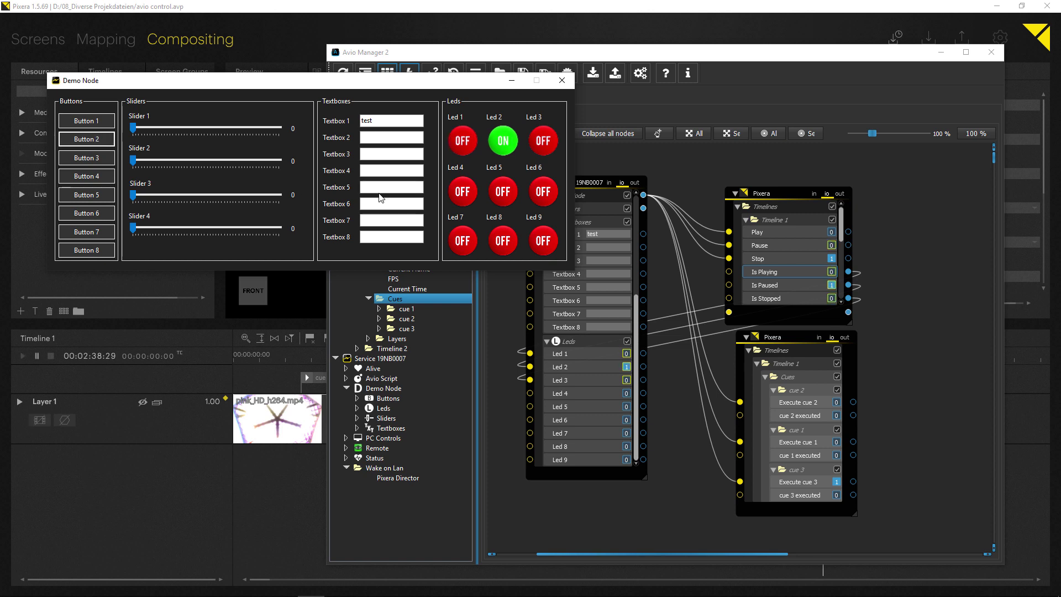
pyautogui.click(96, 160)
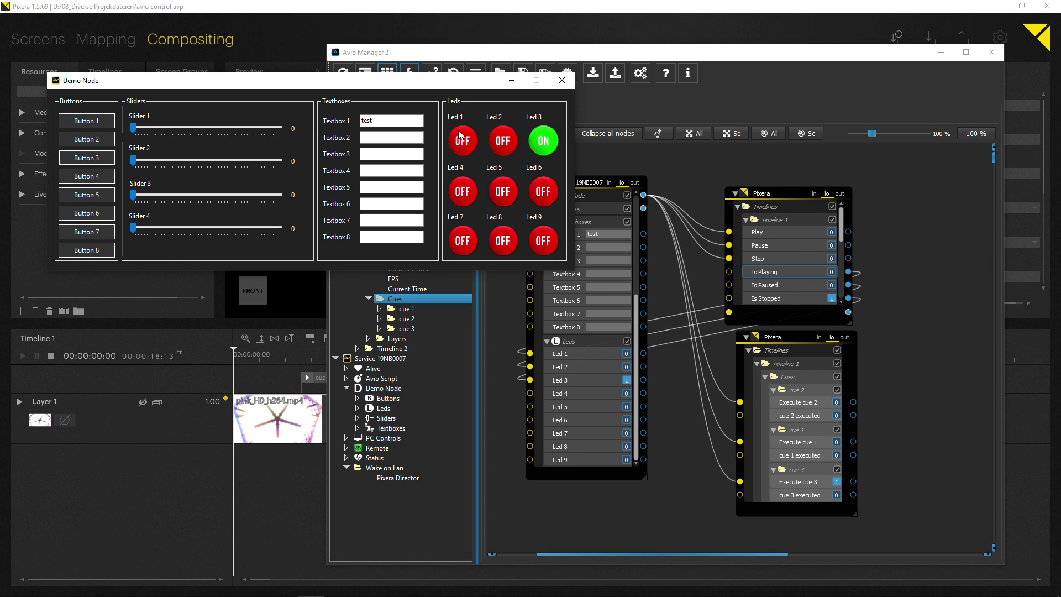
pyautogui.moveTo(790, 196); pyautogui.dragTo(801, 185)
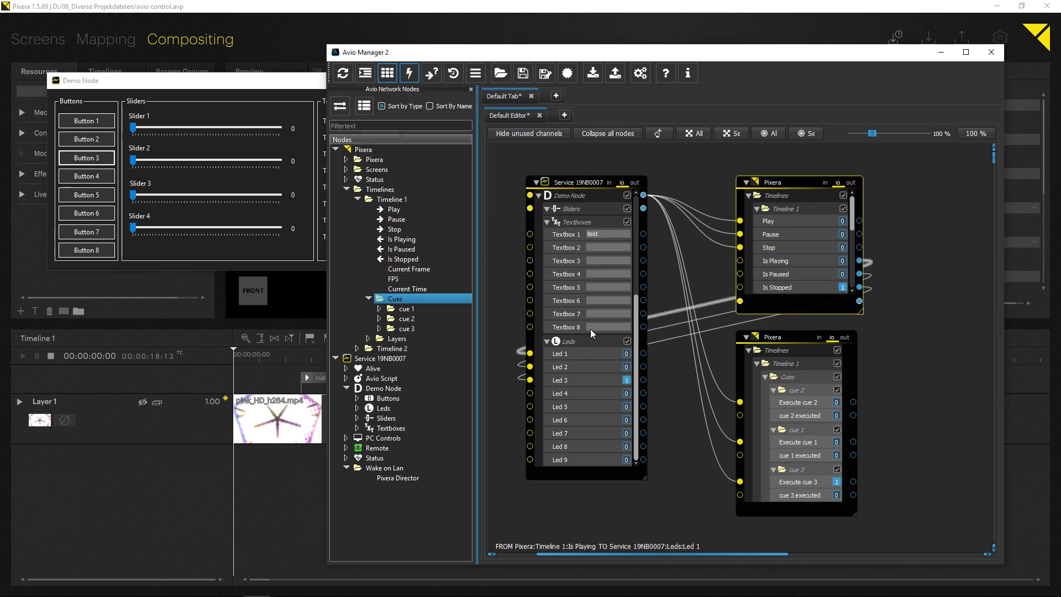
# - Move Demo Node Slider 1 through its range up to 255
pyautogui.scroll(5, 587, 309)
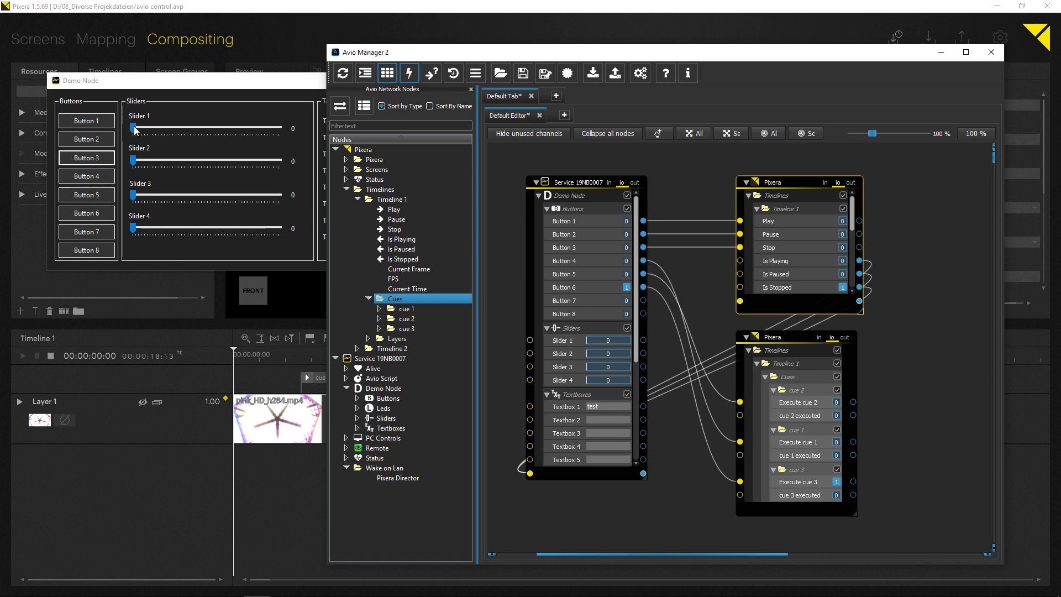
pyautogui.moveTo(132, 129); pyautogui.dragTo(188, 128)
pyautogui.moveTo(611, 348); pyautogui.dragTo(570, 351)
# - Expand Timeline 1 > Layers > Layer 1 to show its Opacity, Position, Rotation and Size channels
pyautogui.click(368, 338)
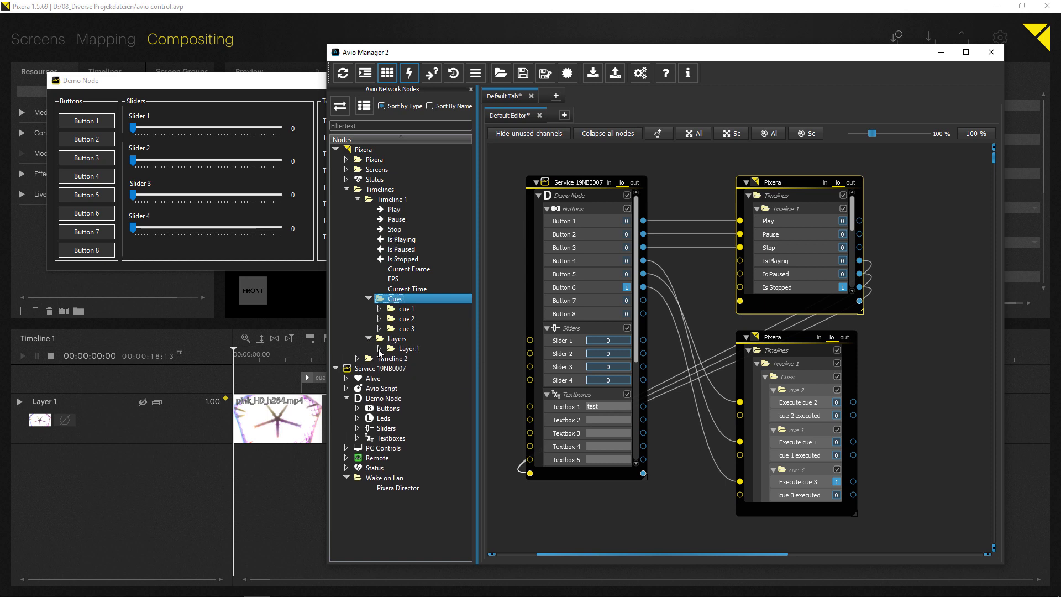
pyautogui.click(379, 349)
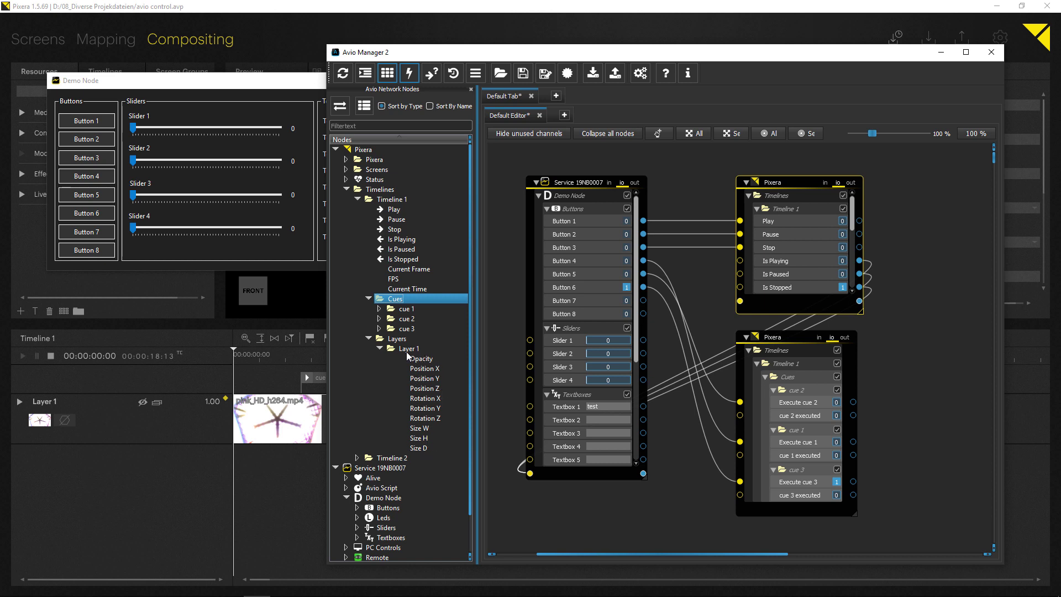
pyautogui.moveTo(572, 552); pyautogui.dragTo(541, 558)
# - Add a new node editor tab named 'opacity'
pyautogui.click(564, 114)
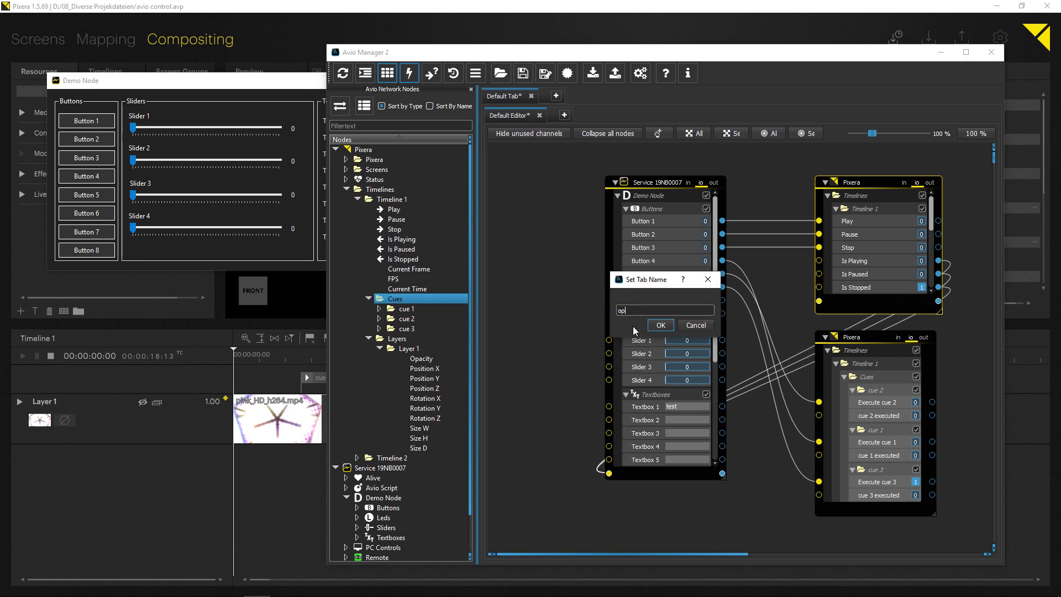
pyautogui.write('opat')
pyautogui.press('BackSpace')
pyautogui.write('city')
pyautogui.press('Return')
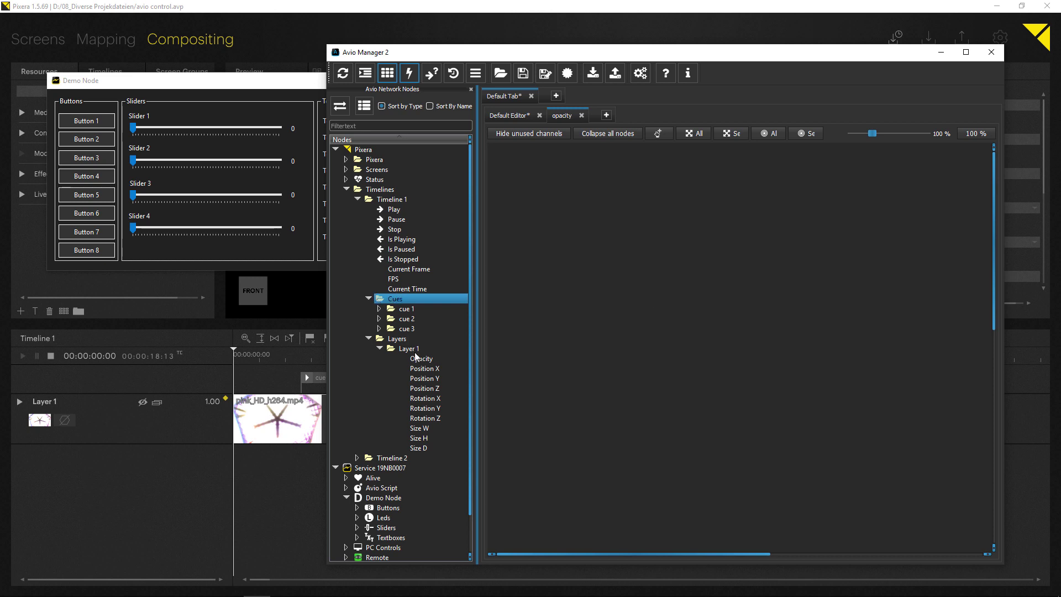
# - Place Timeline 1 Layers and the Demo Node Sliders as nodes in the opacity tab
pyautogui.moveTo(396, 338); pyautogui.dragTo(685, 308)
pyautogui.moveTo(678, 243); pyautogui.dragTo(762, 234)
pyautogui.scroll(-2, 406, 387)
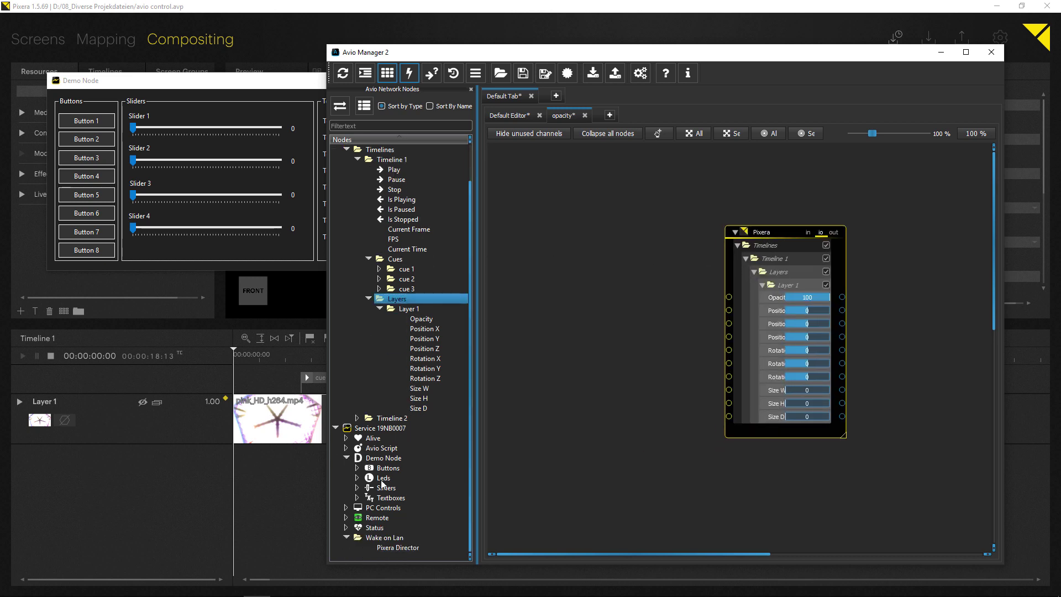
pyautogui.moveTo(380, 489); pyautogui.dragTo(598, 371)
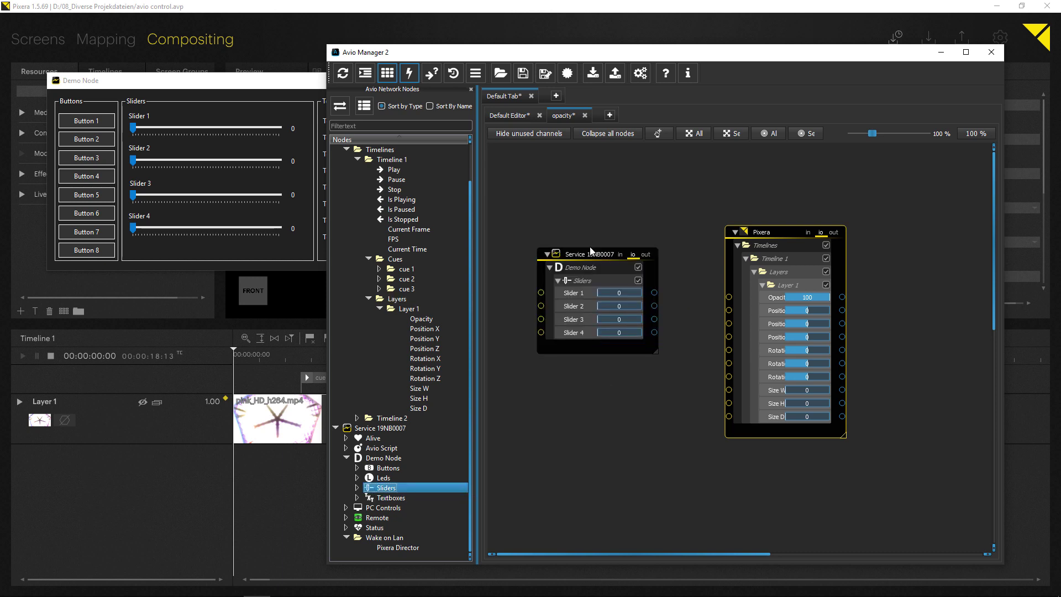
pyautogui.moveTo(609, 326); pyautogui.dragTo(593, 310)
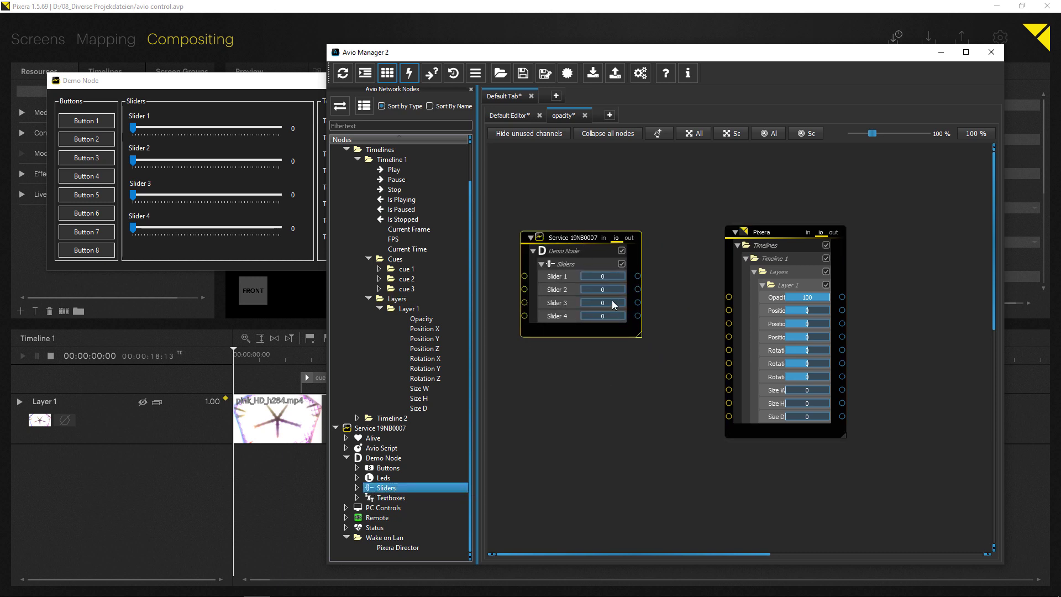
pyautogui.moveTo(594, 275); pyautogui.dragTo(847, 301)
pyautogui.moveTo(603, 277); pyautogui.dragTo(635, 280)
pyautogui.moveTo(586, 236); pyautogui.dragTo(563, 231)
# - Connect Slider 1 to Layer 1 Opacity as a Scaled link
pyautogui.moveTo(616, 272); pyautogui.dragTo(729, 301)
pyautogui.moveTo(635, 279); pyautogui.dragTo(646, 156)
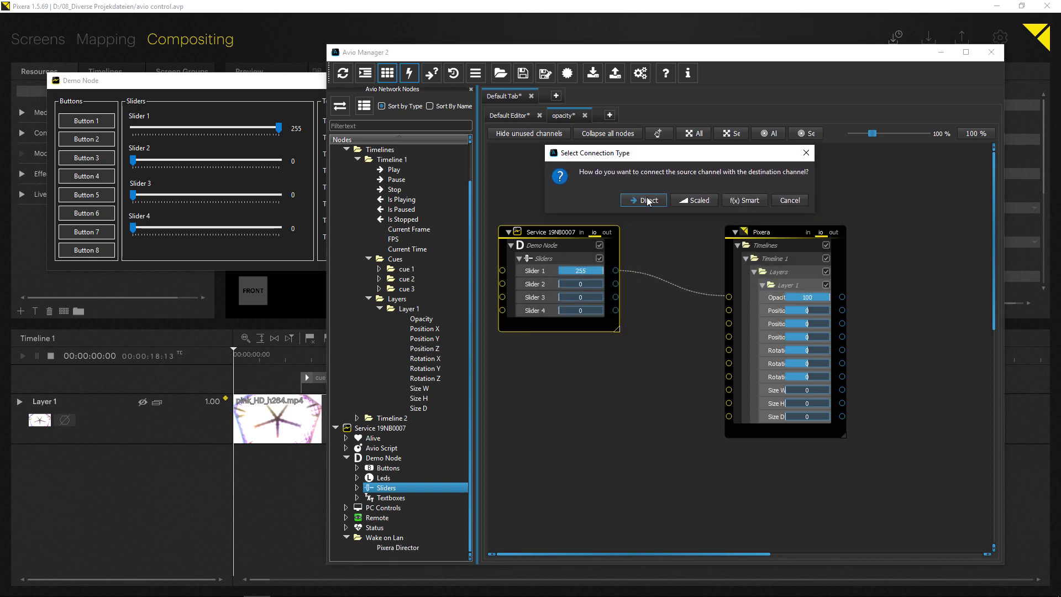
pyautogui.click(683, 201)
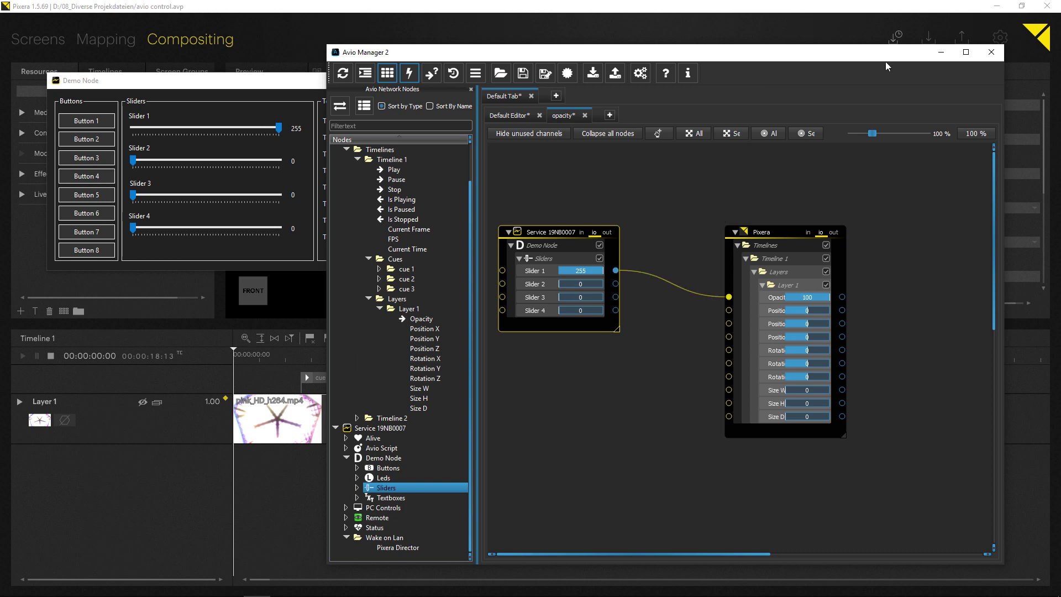
pyautogui.click(941, 52)
# - Play Timeline 1 and nudge Demo Node Slider 1 down to dim Layer 1's opacity
pyautogui.click(67, 120)
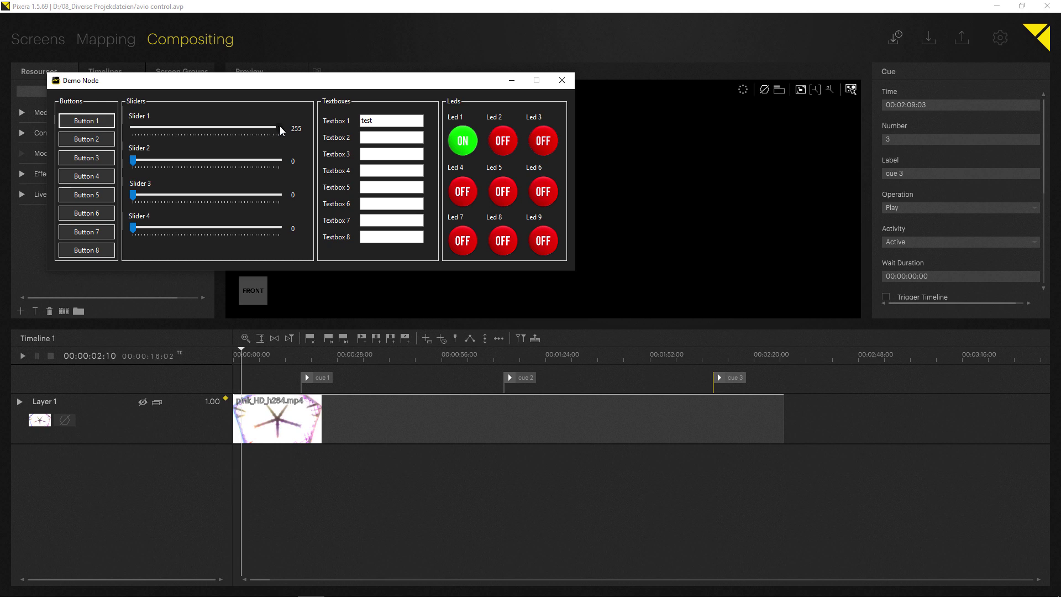
pyautogui.moveTo(279, 130); pyautogui.dragTo(278, 130)
pyautogui.moveTo(269, 80); pyautogui.dragTo(545, 335)
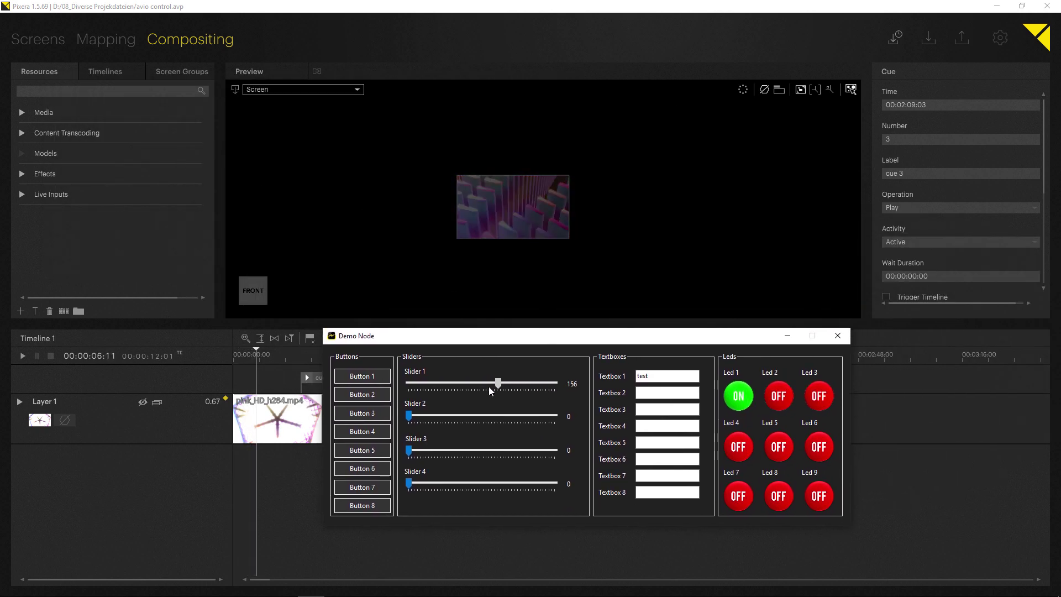